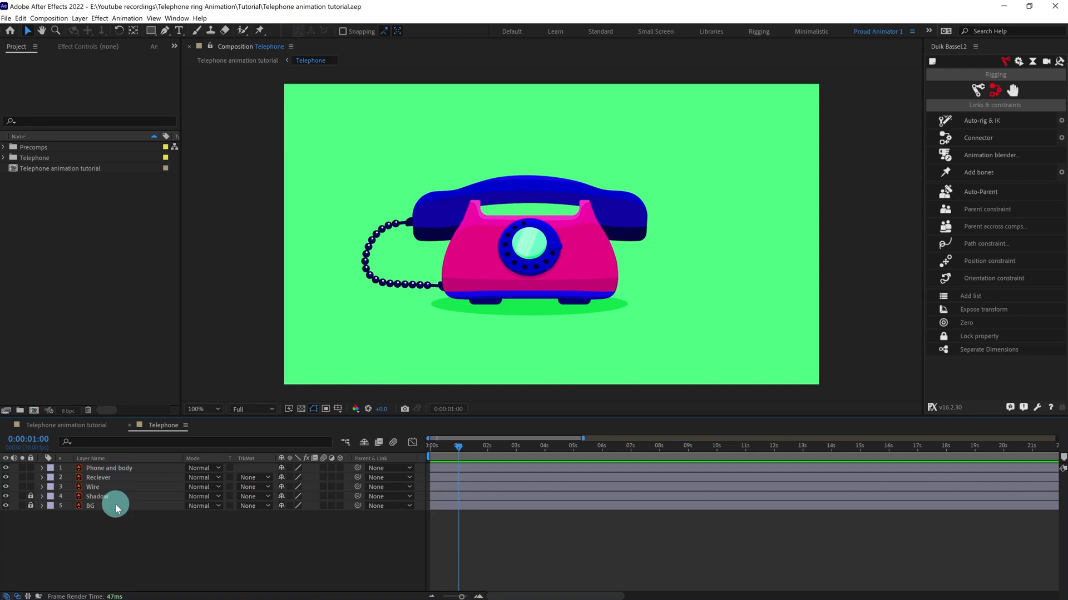
Step: Solo the Wire layer so that it is the only layer displayed in the composition
click(101, 488)
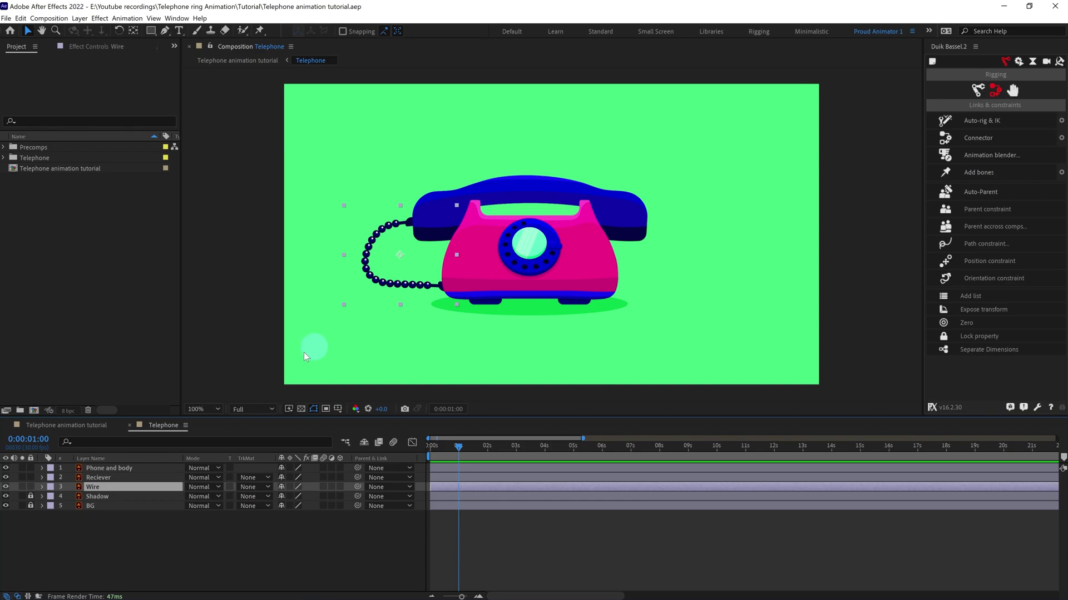
click(23, 488)
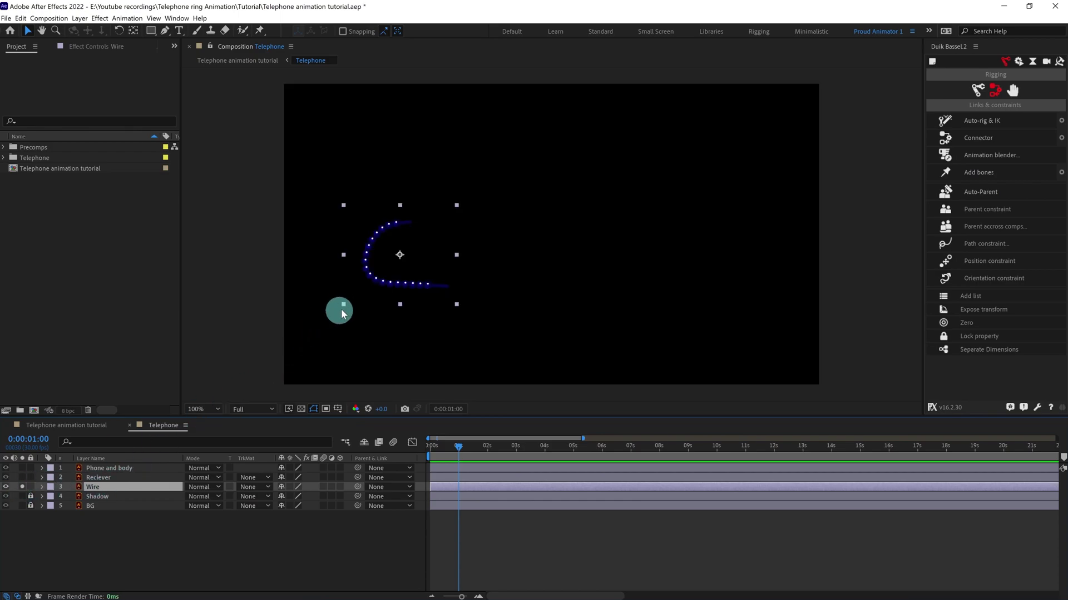
scroll(355, 302, up, 1)
drag(307, 309, 479, 275)
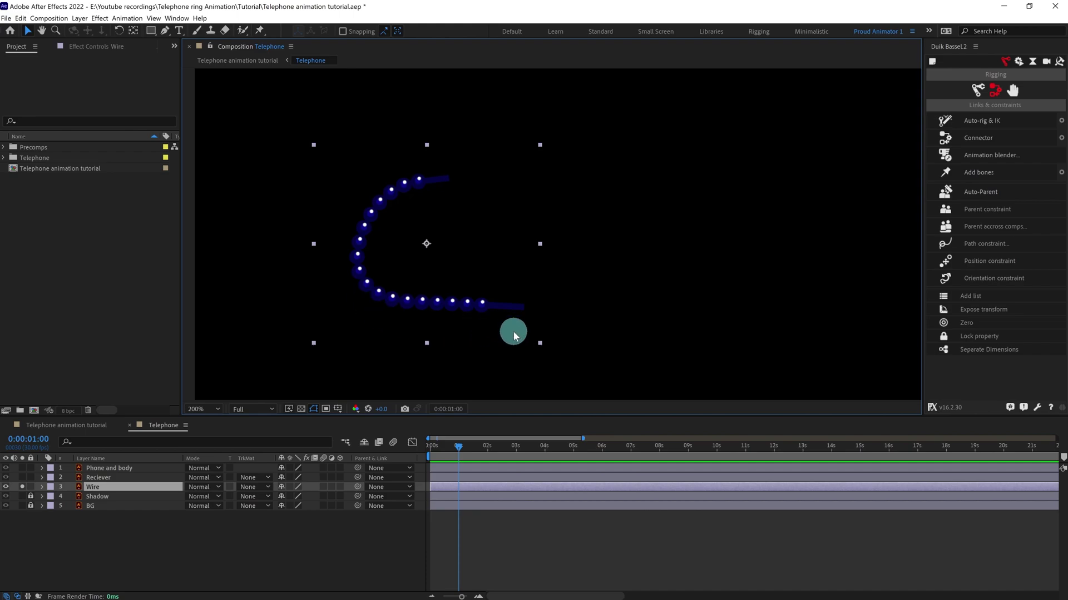
Step: Place five puppet pins along the wire, from its receiver end around the curve to its phone-body end
click(259, 30)
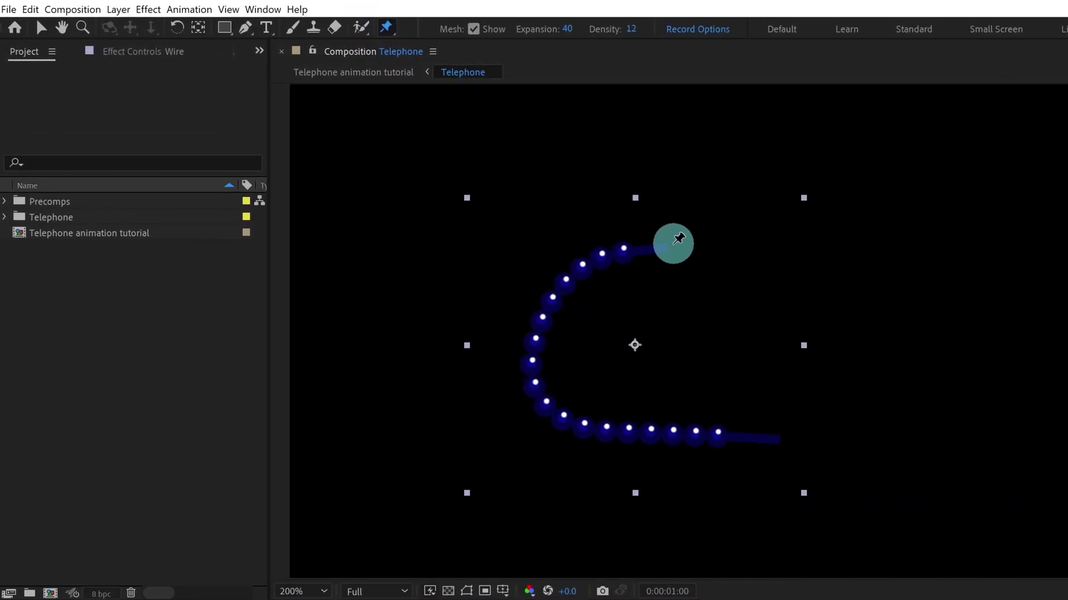
click(666, 247)
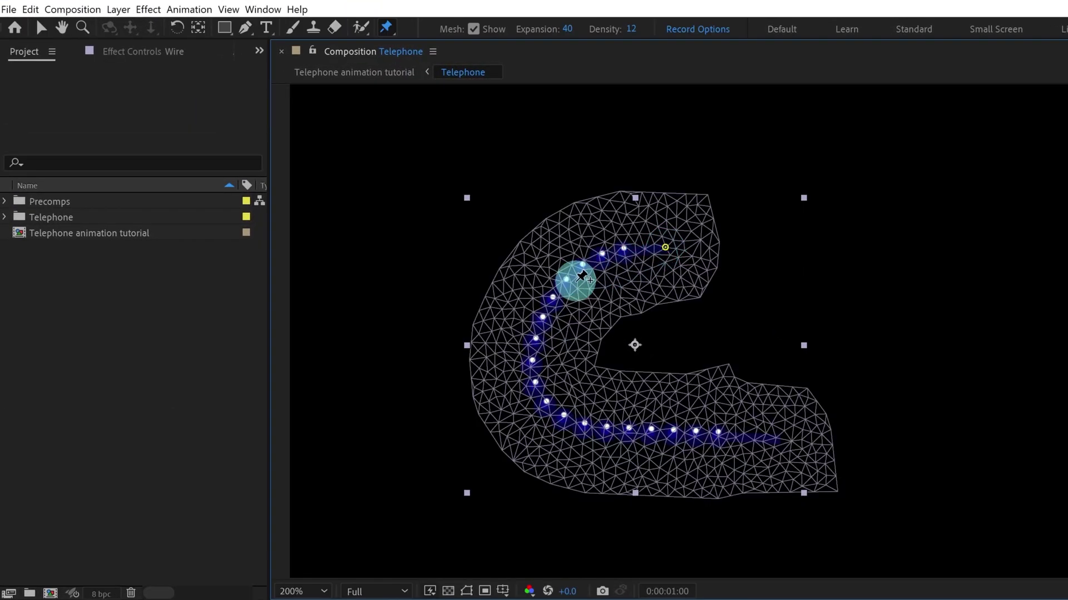
click(558, 293)
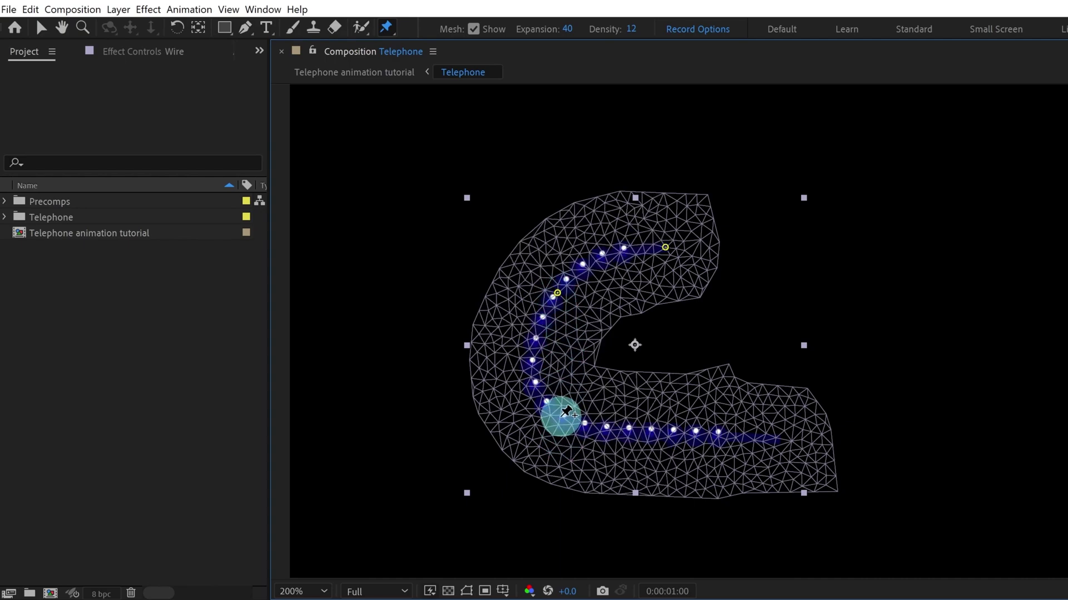
click(554, 416)
click(660, 438)
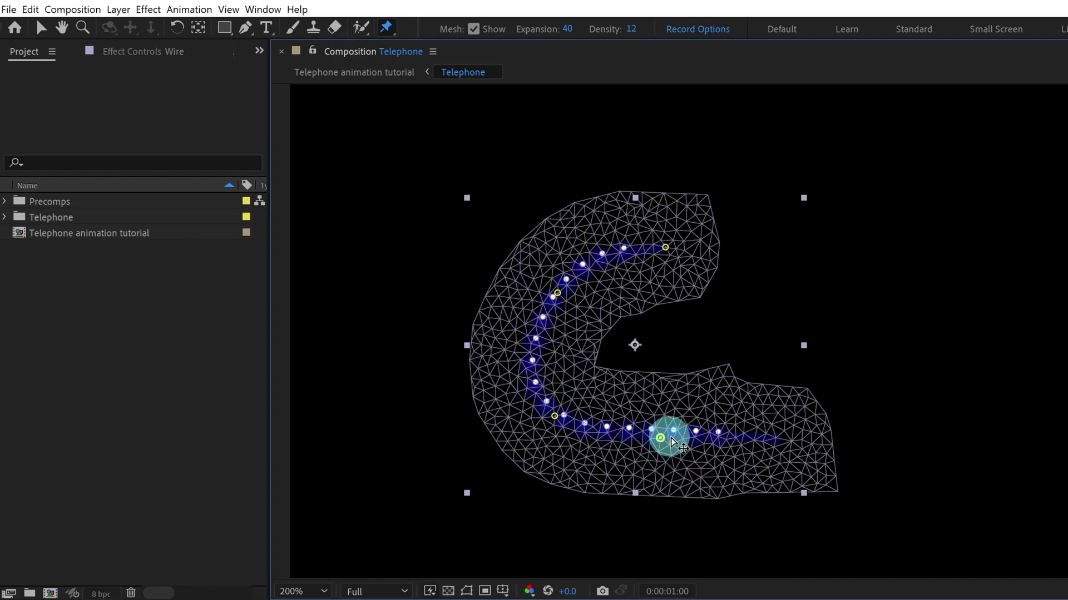
click(768, 440)
scroll(888, 481, up, 1)
key(space)
drag(844, 500, 1020, 396)
Step: Create Duik bones for all the puppet pins in the Wire layer's Puppet effect
key(ctrl+p)
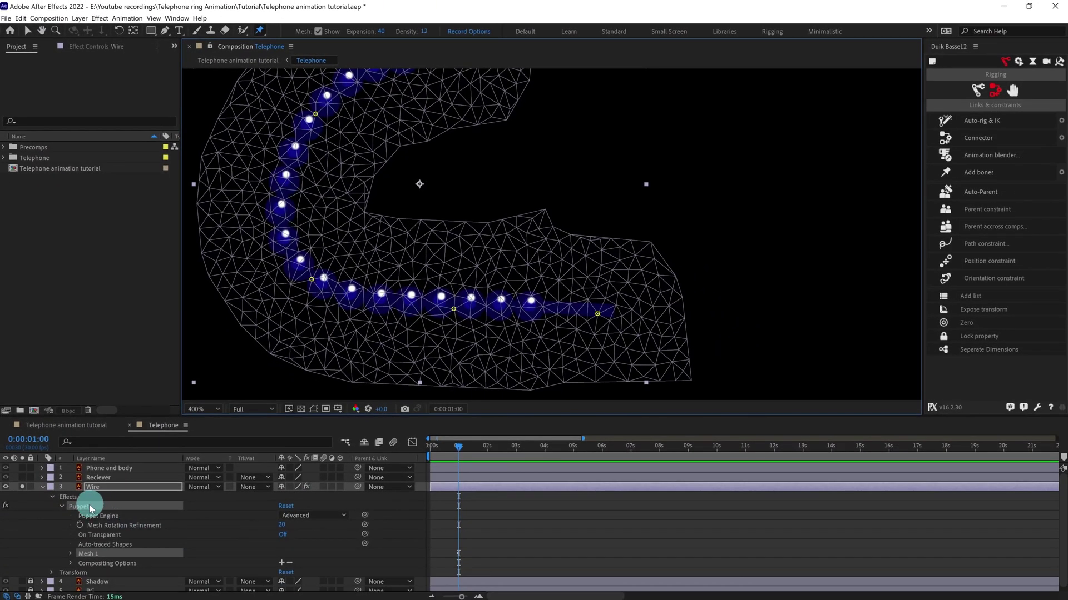
click(78, 508)
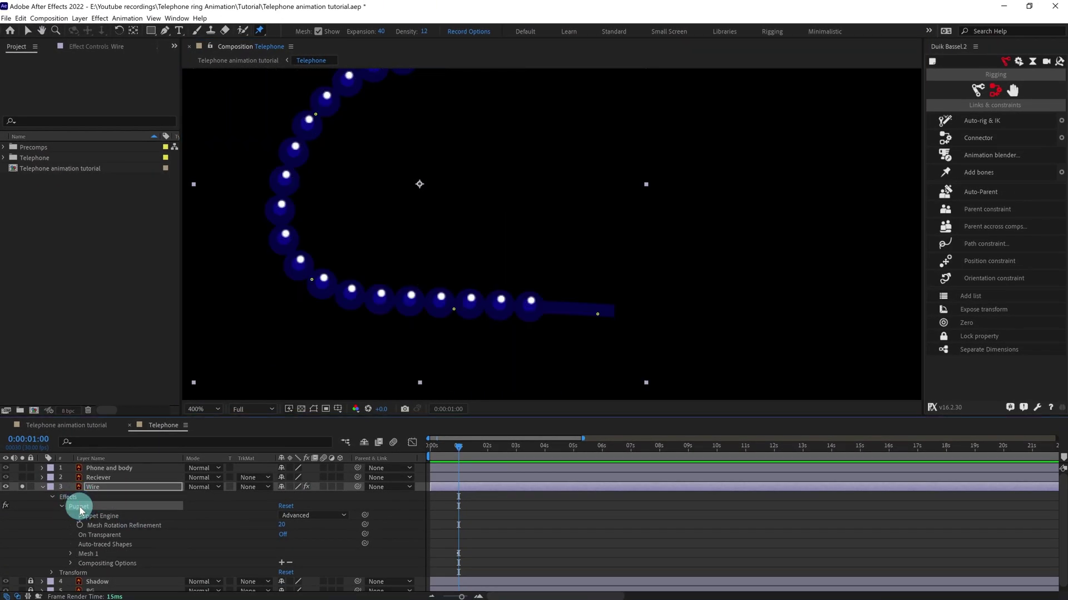
click(90, 489)
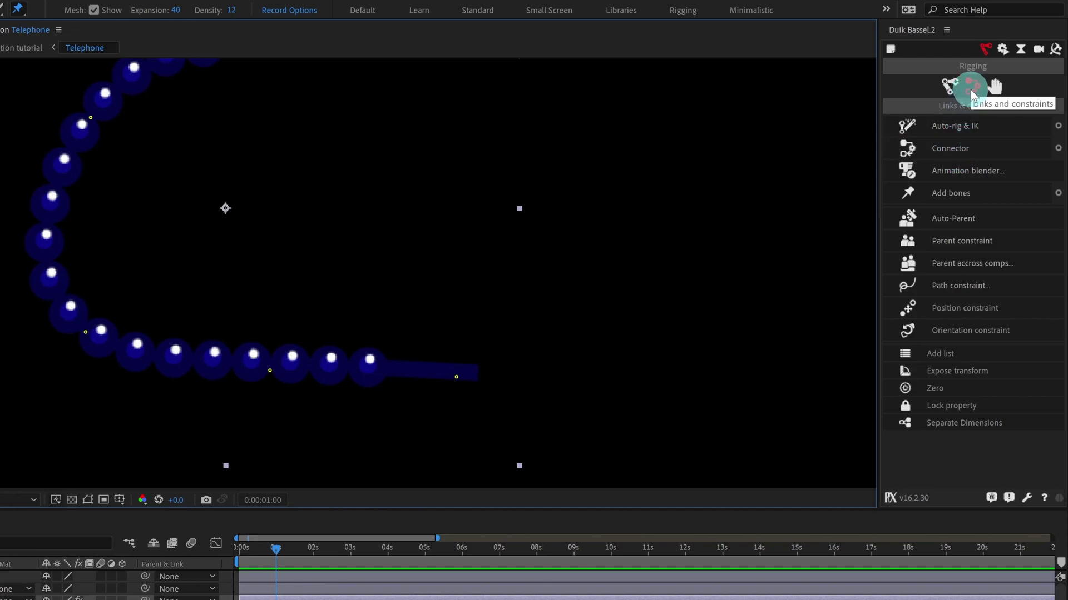
click(942, 194)
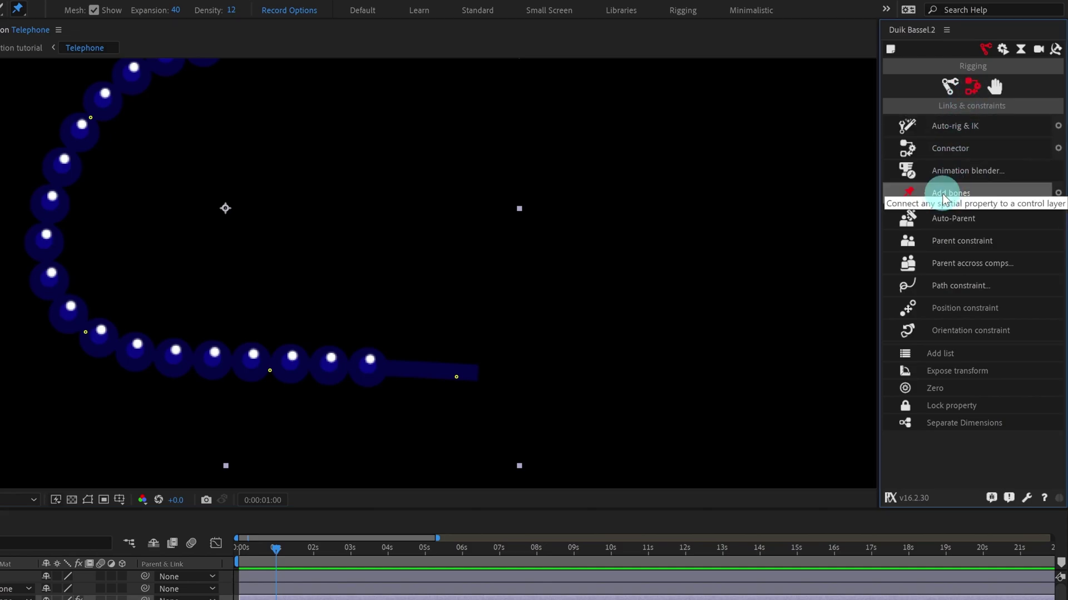
scroll(490, 245, down, 1)
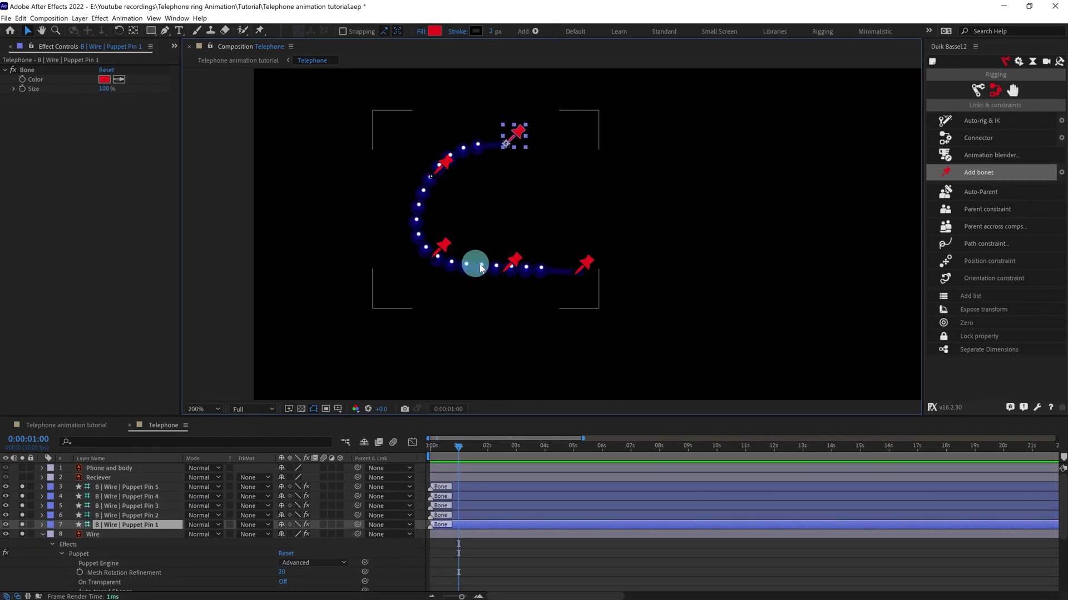
Step: Rename the five bone layers 1, 2, 3, 4 and 5 to match their puppet pin numbers
click(106, 534)
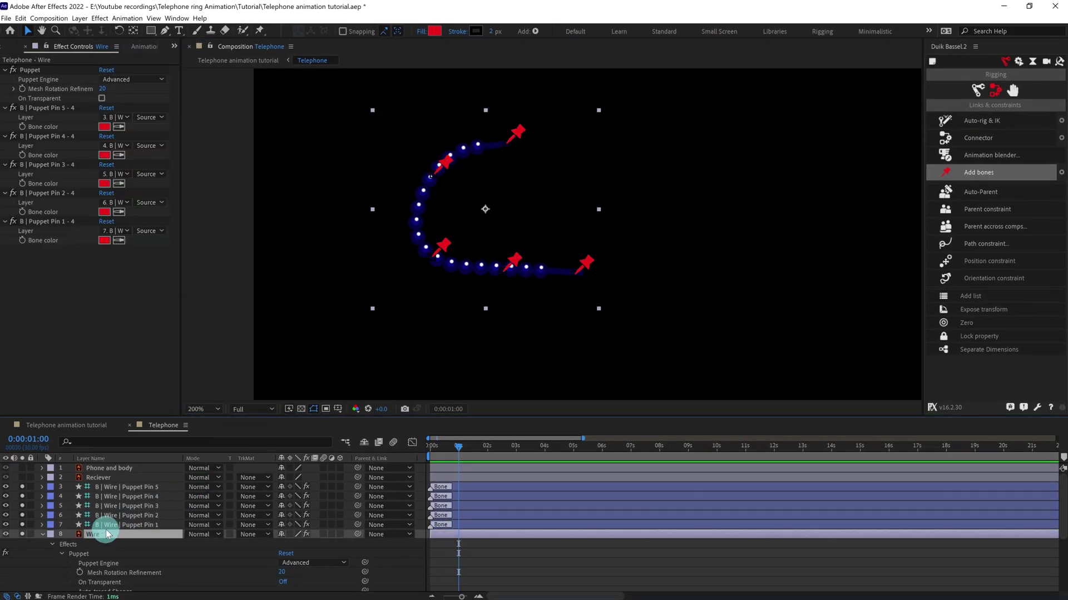
click(108, 525)
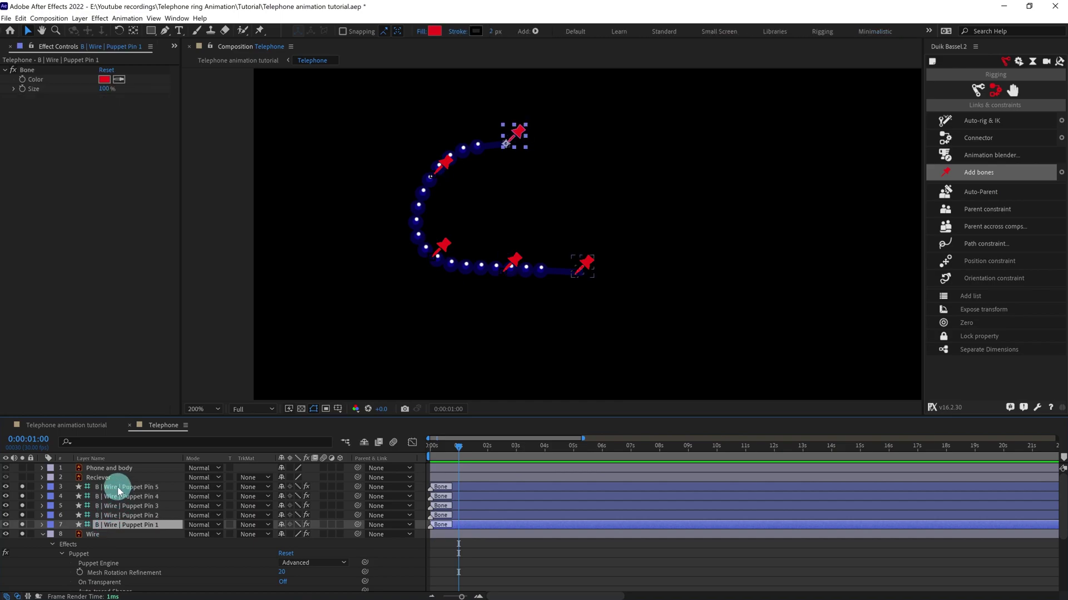
key(Return)
text(1)
key(Return)
key(ctrl+Up)
key(Return)
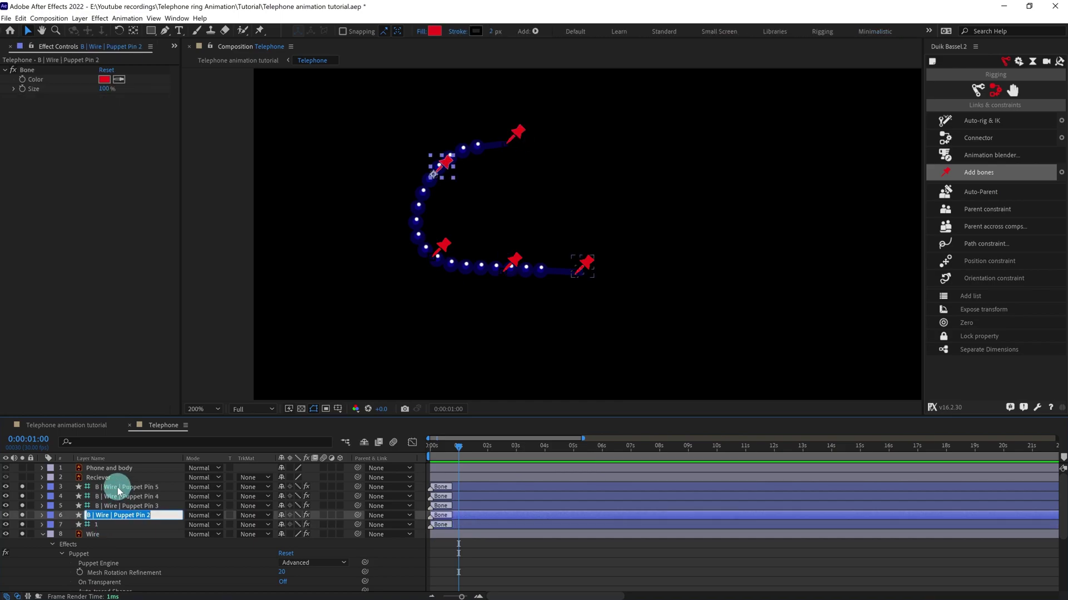
text(2)
key(Return)
key(ctrl+Up)
key(Return)
text(3)
key(Return)
key(ctrl+Up)
key(Return)
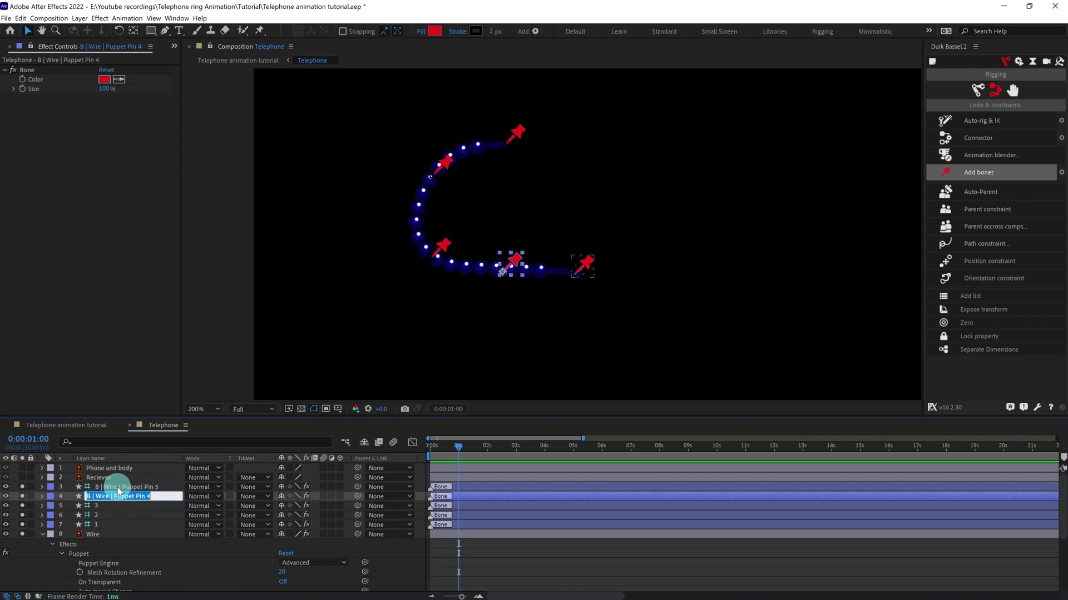
text(4)
key(Return)
key(ctrl+Up)
key(Return)
text(5)
key(Return)
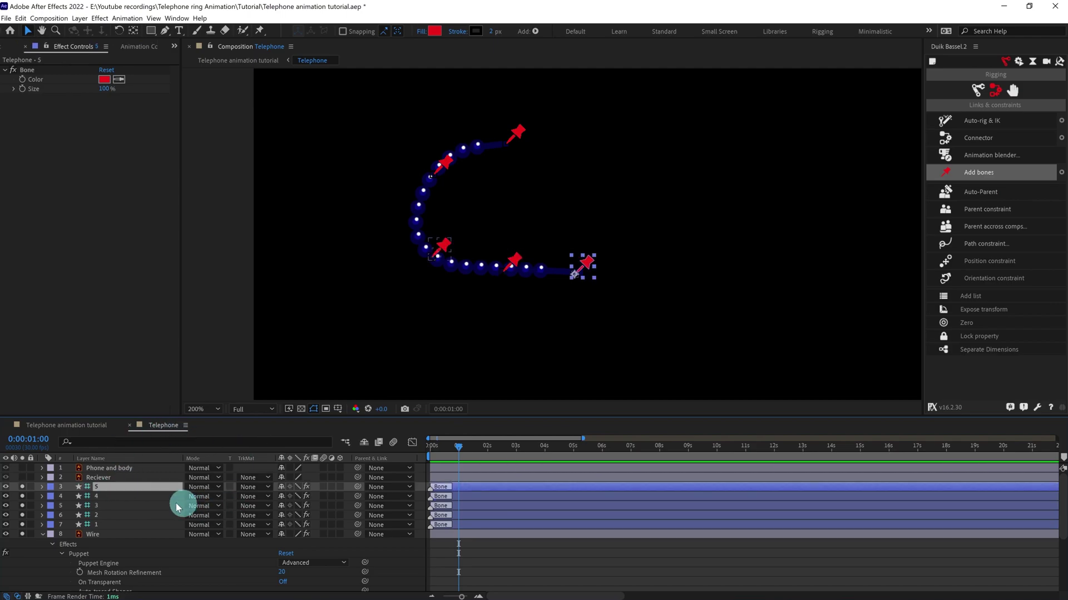
Step: Parent the Wire layer to bone layer 5, and parent bone layer 5 to the Phone and body layer
click(41, 534)
click(91, 535)
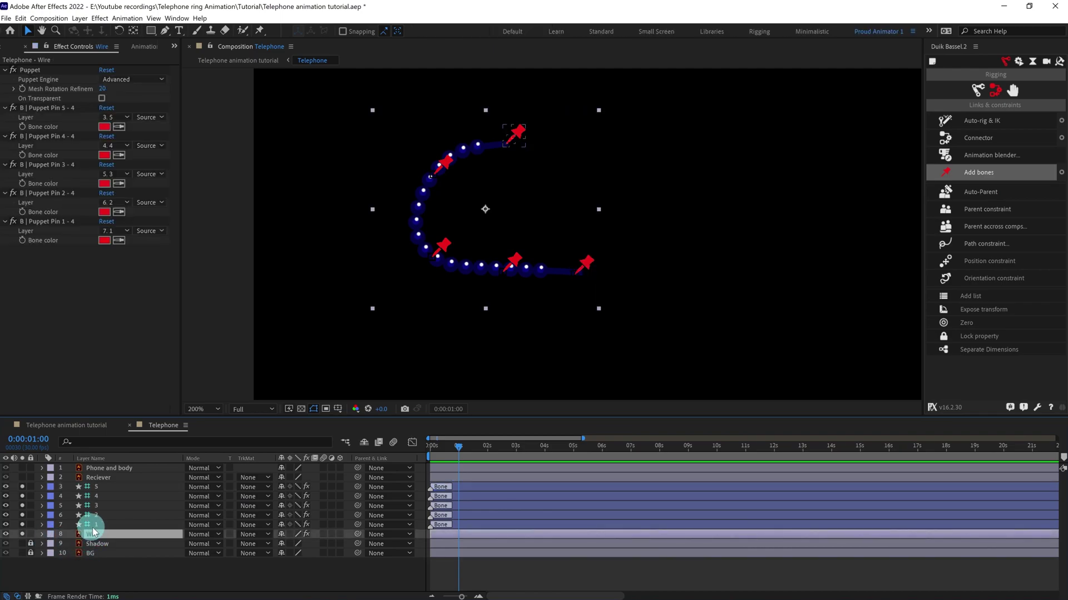
click(95, 526)
click(104, 535)
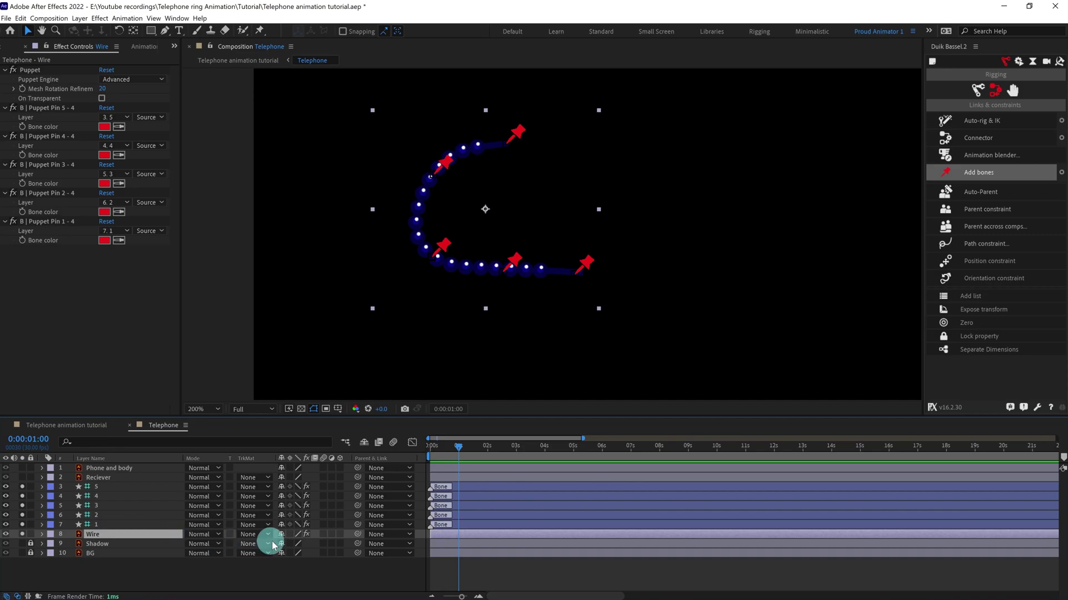
drag(357, 534, 101, 487)
click(102, 487)
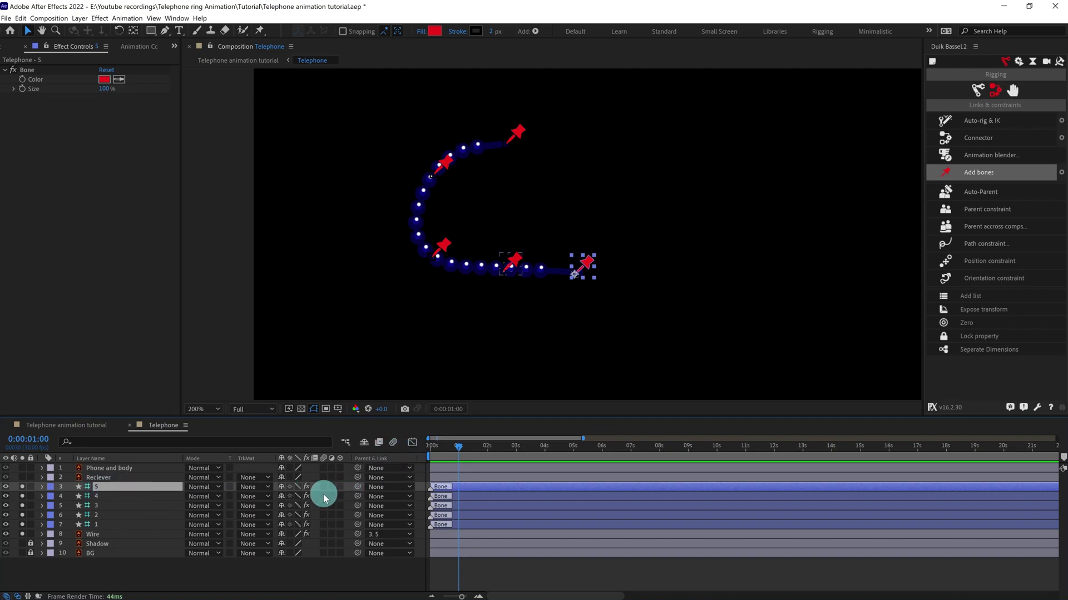
drag(228, 486, 128, 469)
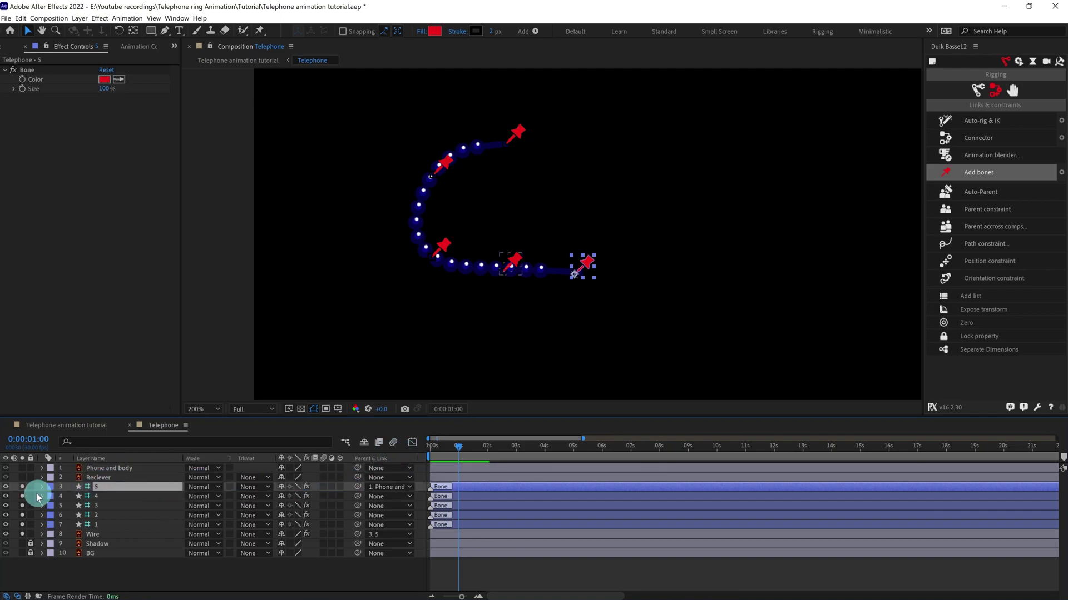
Step: Turn off solo for the Wire and bone layers to display the whole telephone artwork
drag(26, 542, 26, 543)
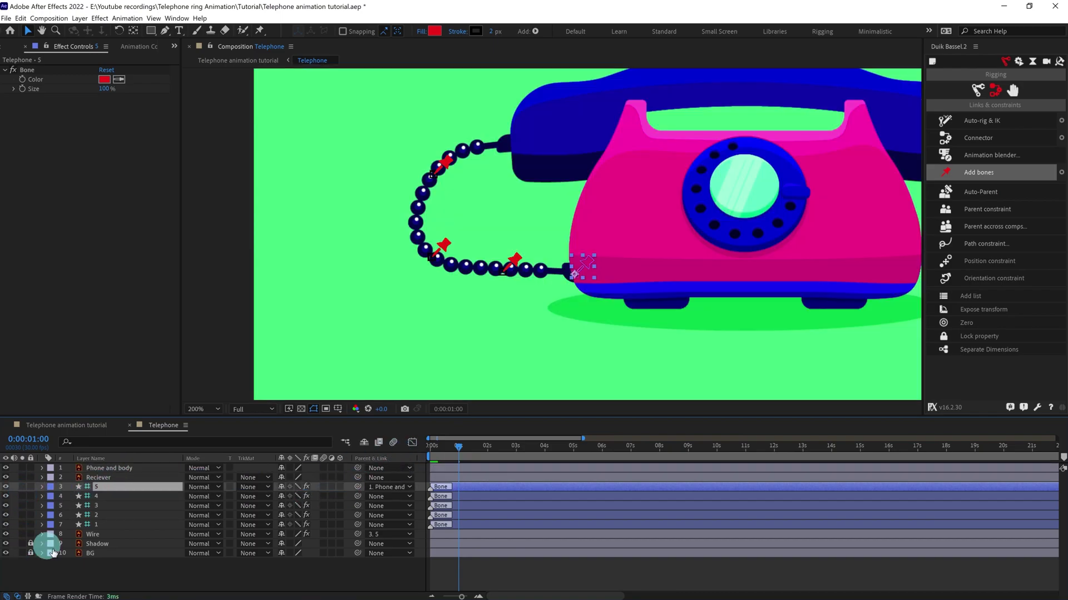
click(82, 572)
scroll(375, 314, down, 1)
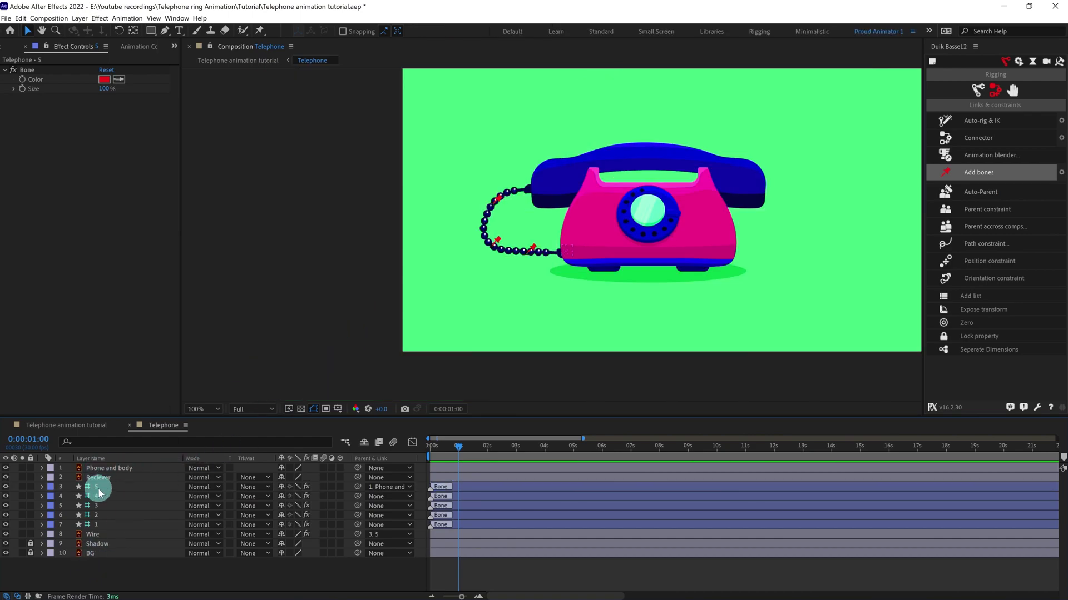
Step: Parent bone layer 1 to the Reciever layer, and test the link with a trial receiver move that is undone
click(96, 525)
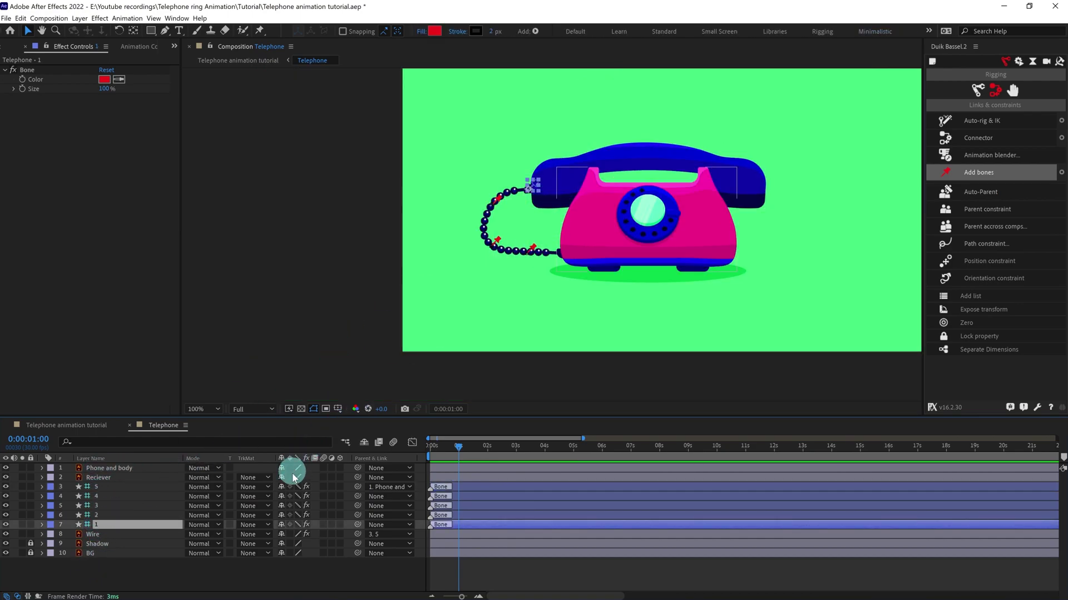
drag(357, 525, 113, 478)
drag(646, 162, 638, 141)
key(ctrl+z)
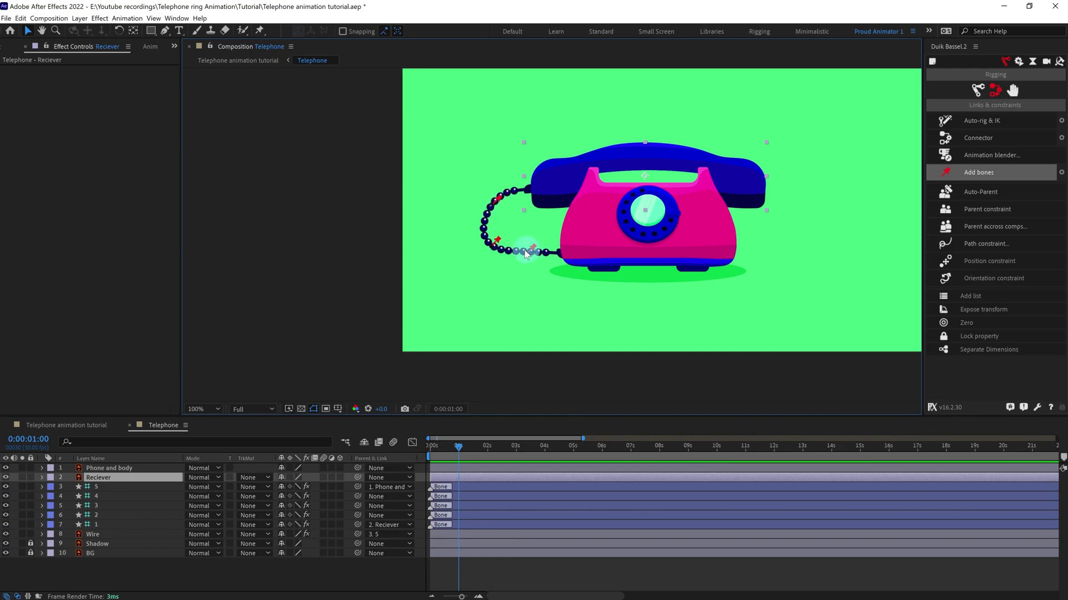
Step: Parent bone layers 2, 3 and 4 to bone layer 1
click(489, 225)
click(100, 498)
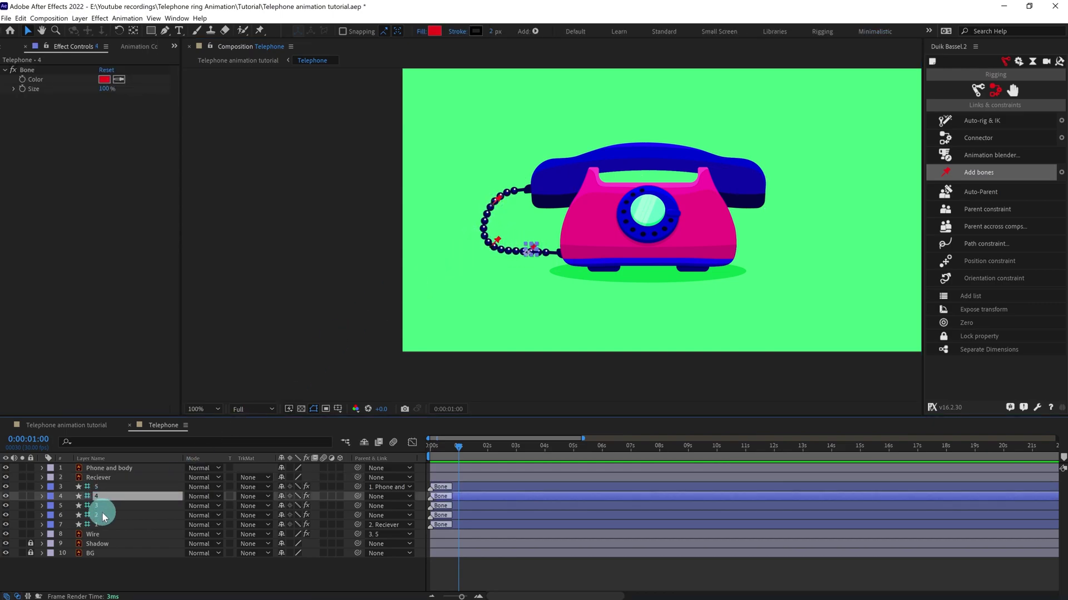
shift+click(102, 514)
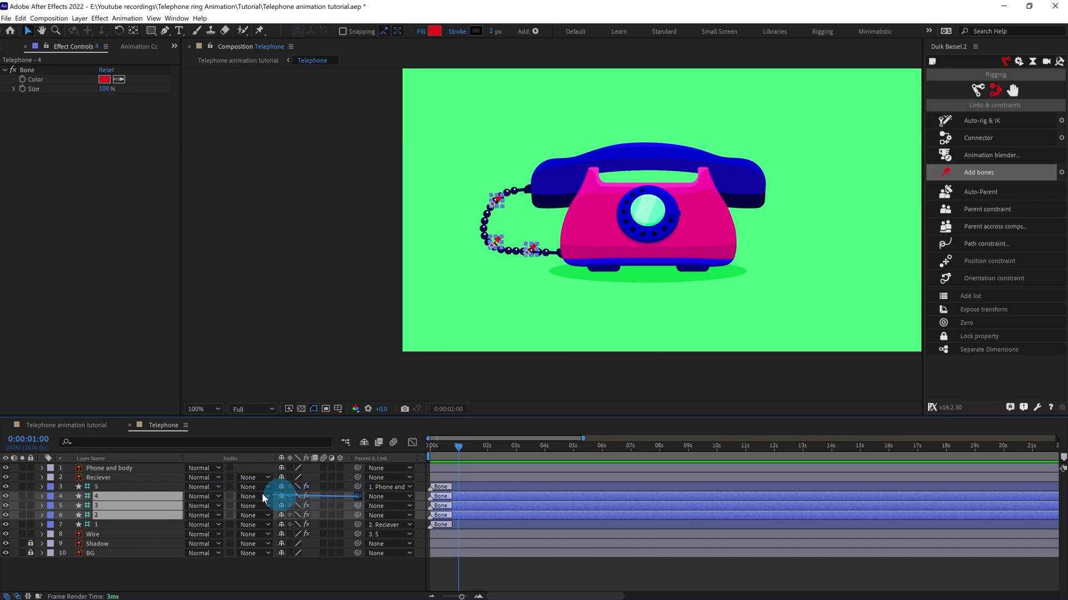
drag(262, 493, 110, 523)
Step: Test the wire rig by moving the Reciever layer around, and undo the move
click(98, 478)
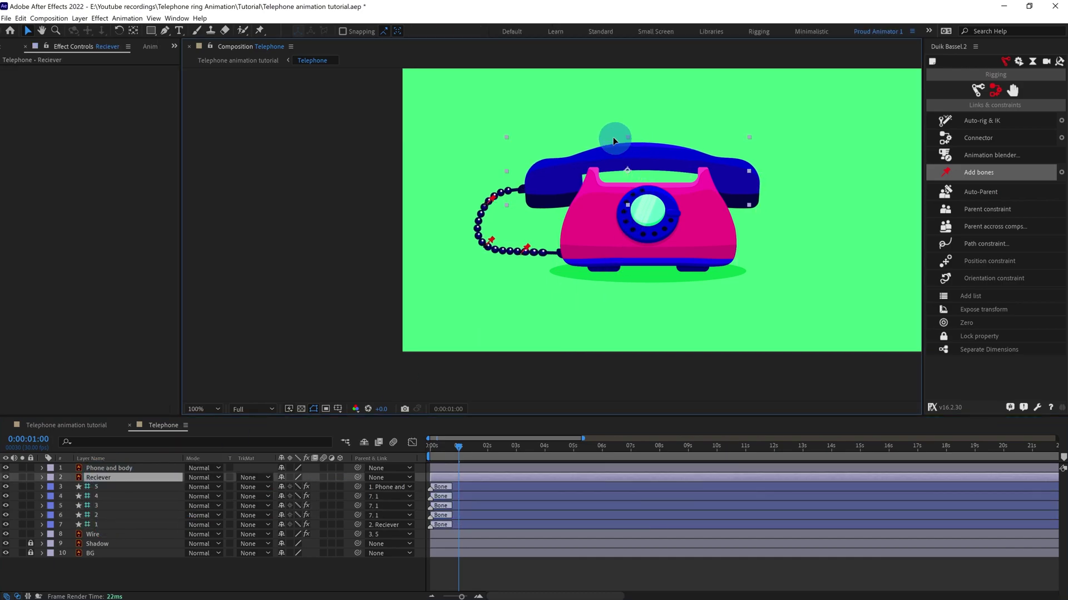
drag(613, 137, 600, 192)
key(ctrl+z)
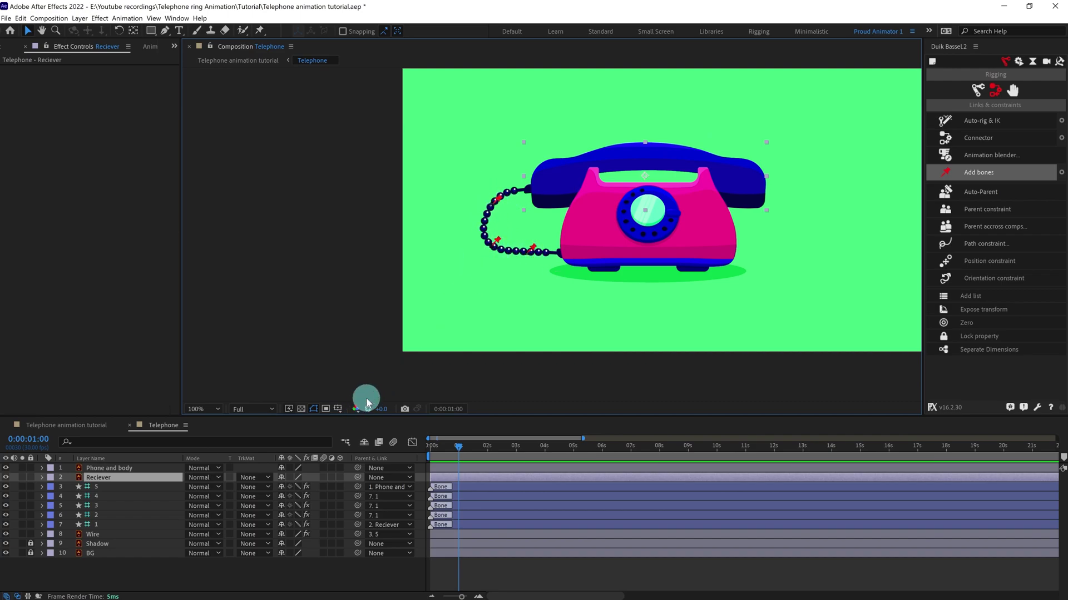
Step: Save the project and parent the Reciever layer to the Phone and body layer
key(ctrl+s)
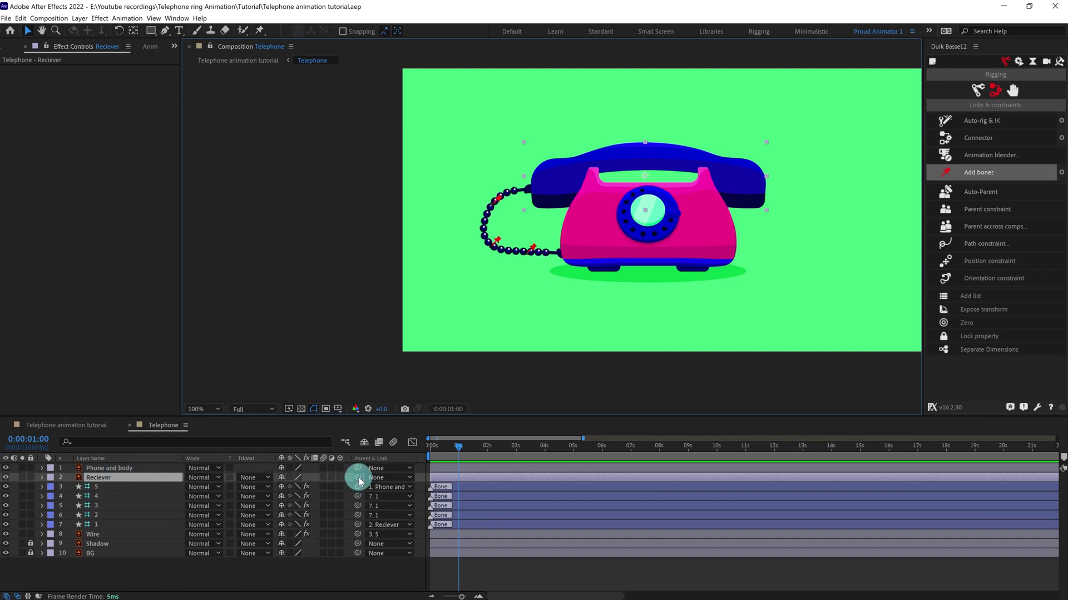
drag(358, 479, 129, 469)
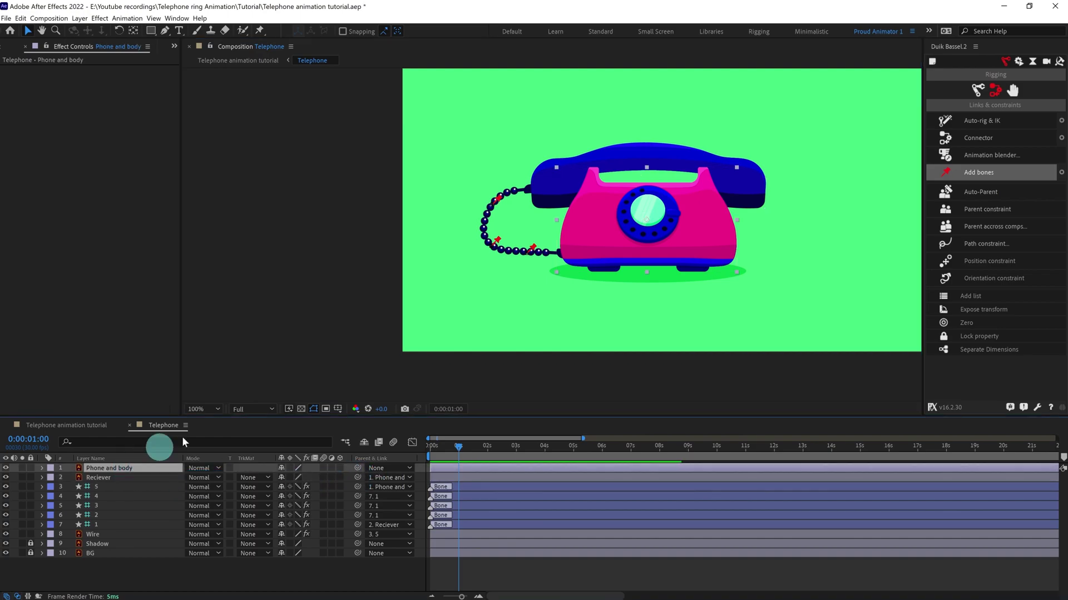
Step: Move the Phone and body layer's anchor point to the bottom centre of the phone, and deselect the layer
scroll(633, 297, up, 2)
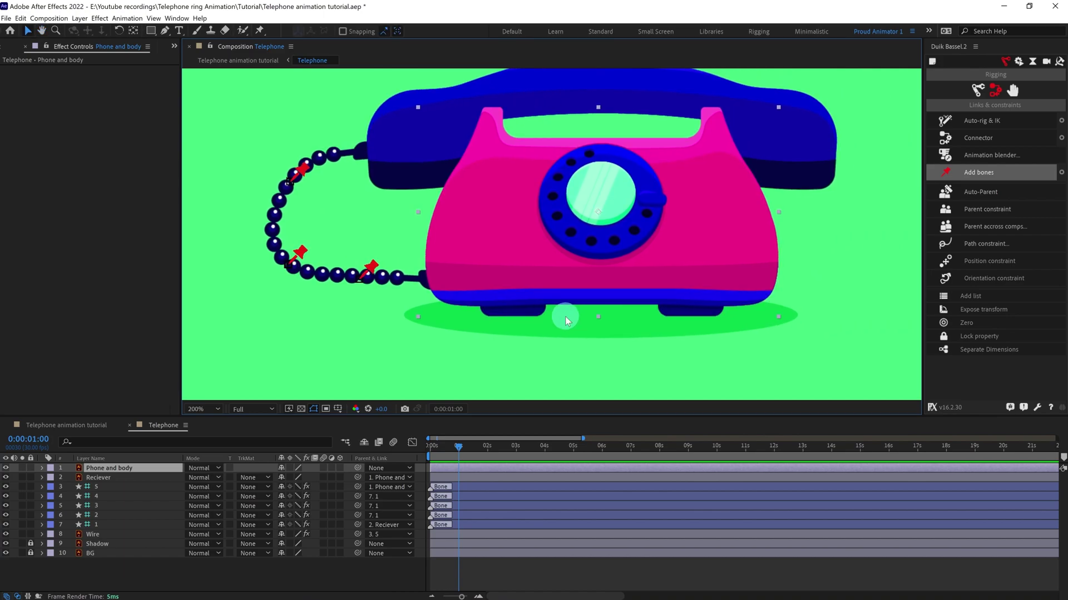
click(605, 285)
drag(596, 255, 595, 314)
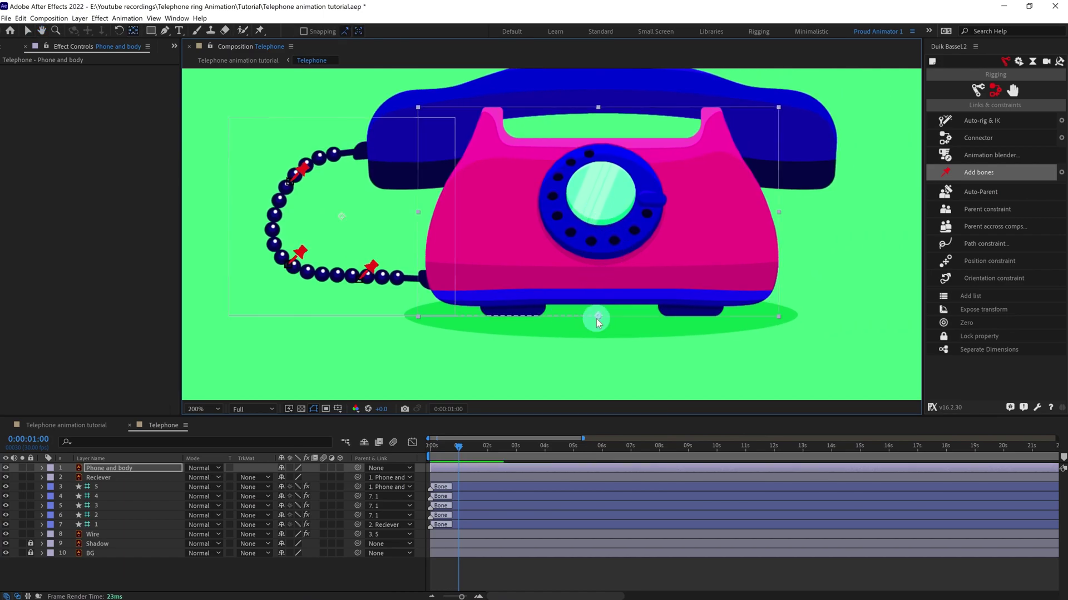
scroll(601, 300, down, 2)
click(472, 564)
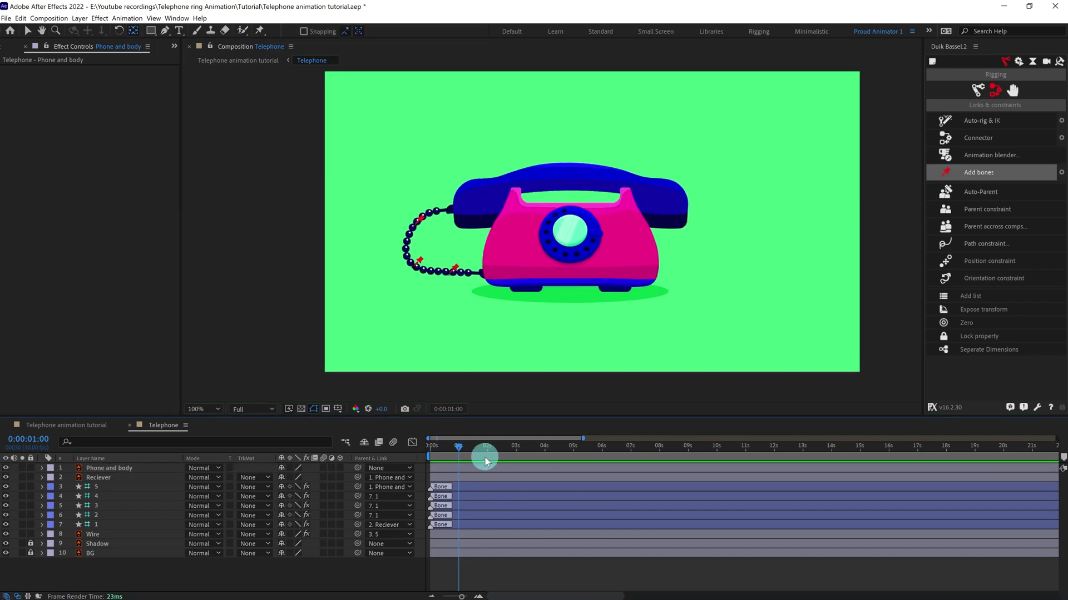
click(481, 575)
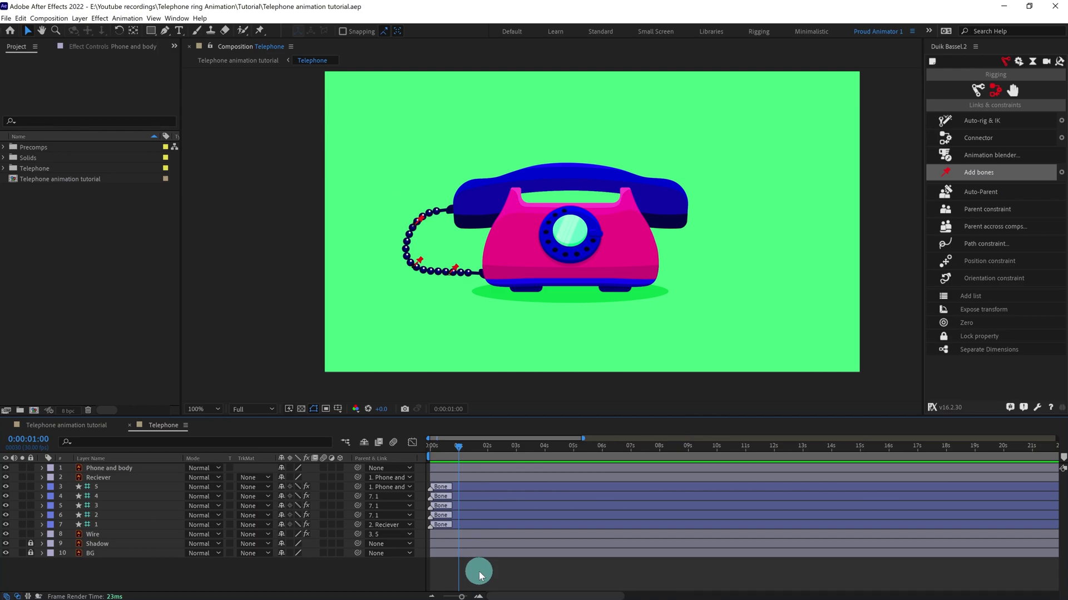
Step: Add starting Position and Rotation keyframes to the Reciever layer at 0:00:01:00, and reveal both keyframed properties
click(101, 478)
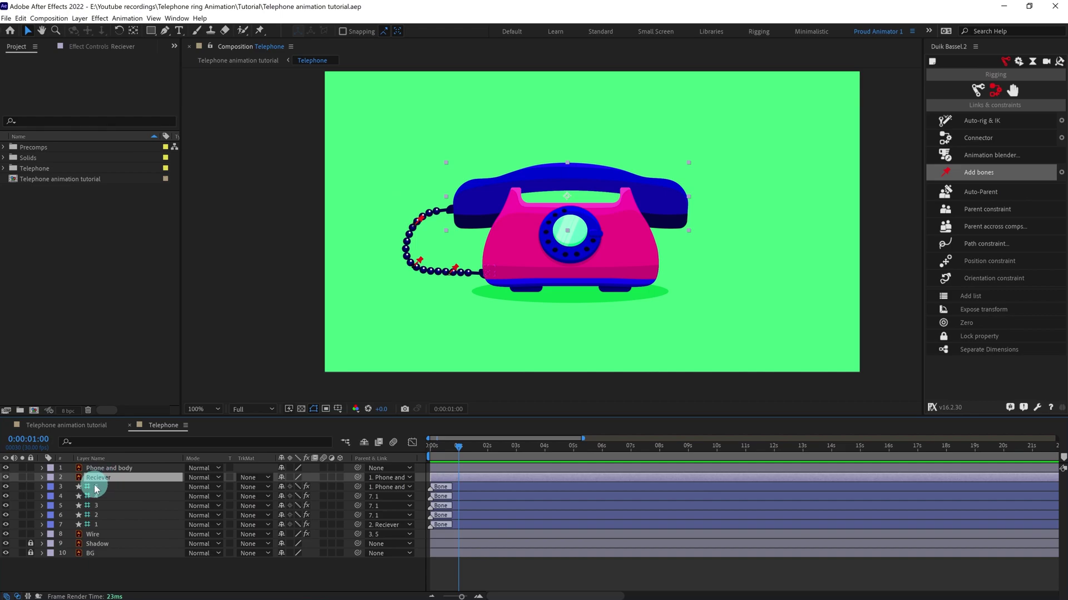
key(p)
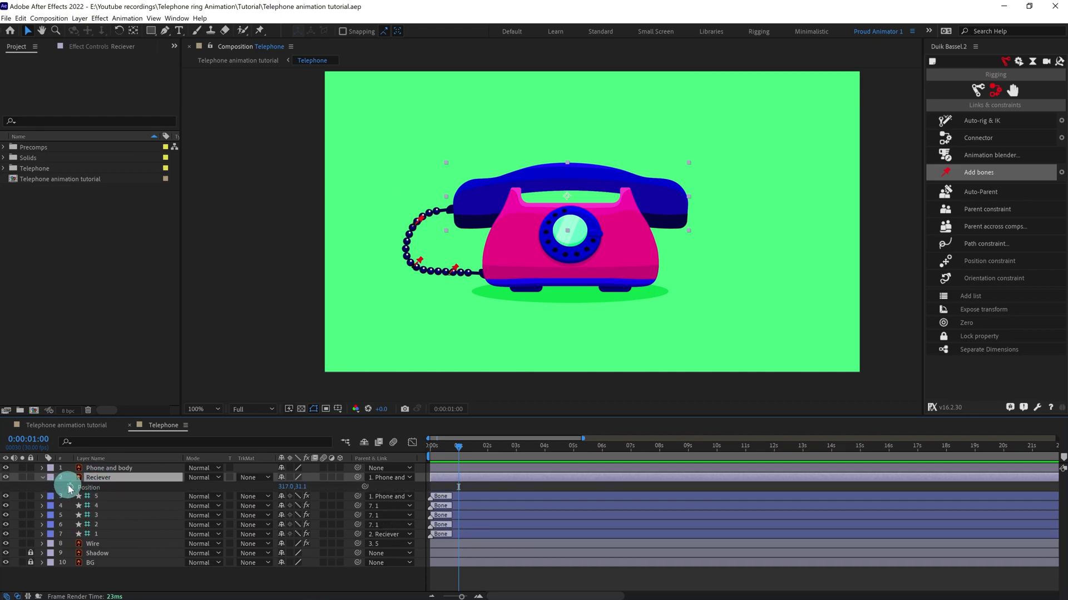
click(70, 487)
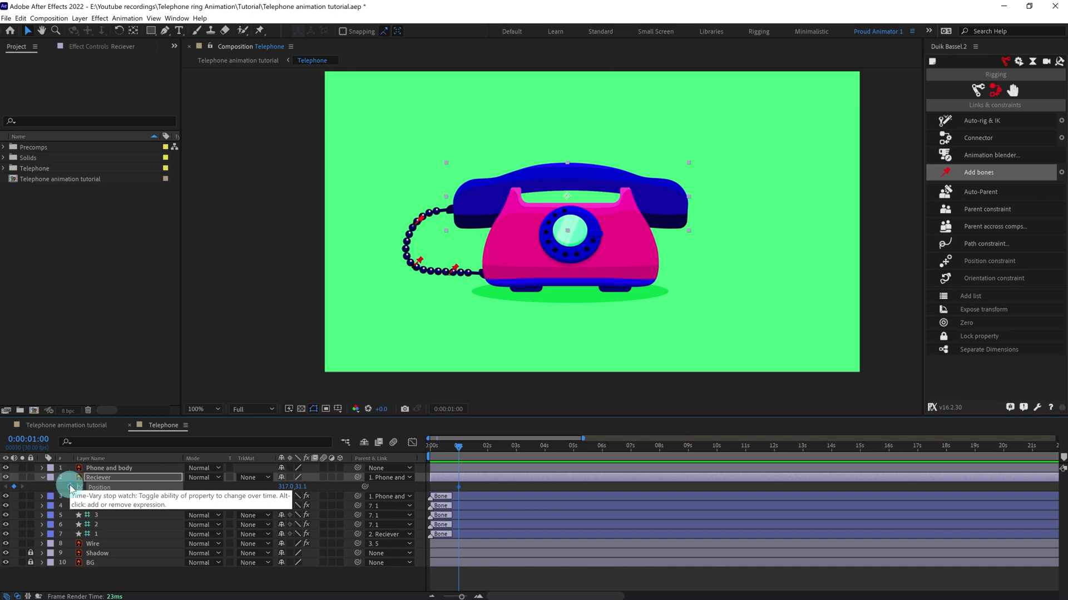
key(r)
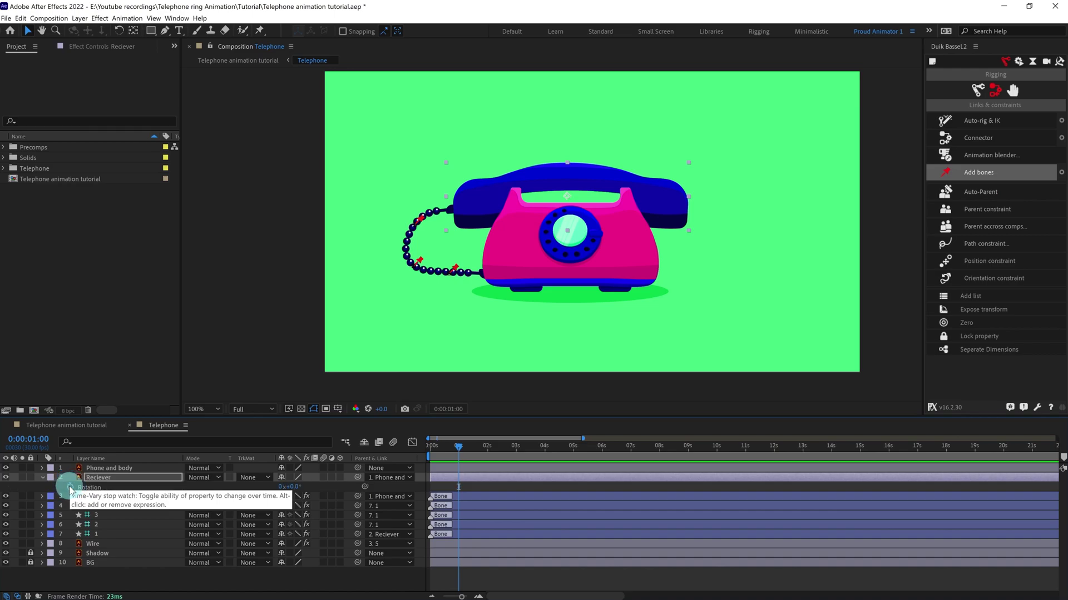
click(70, 488)
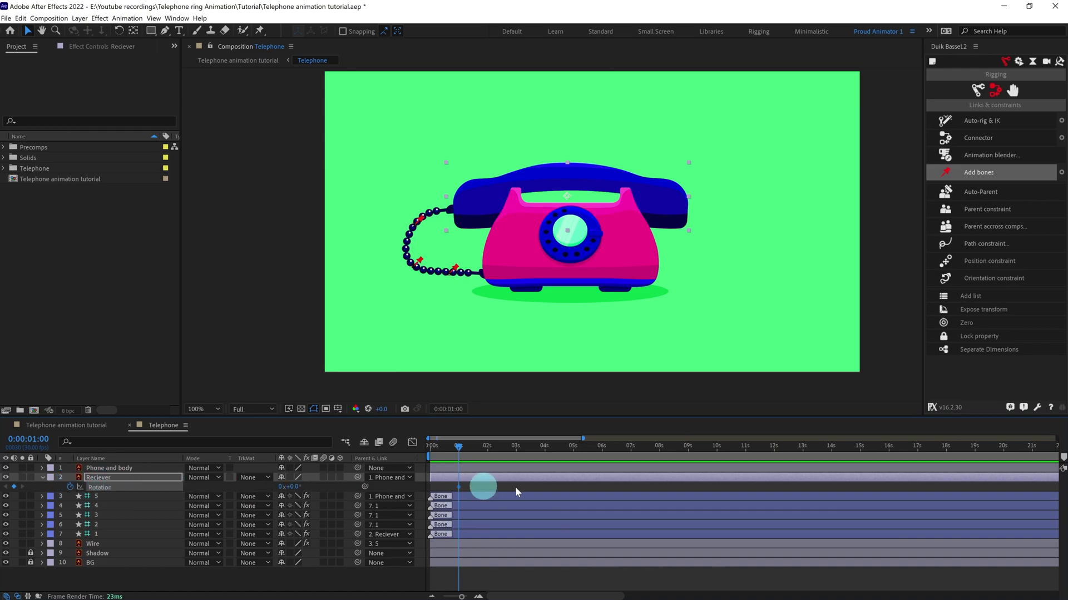
key(u)
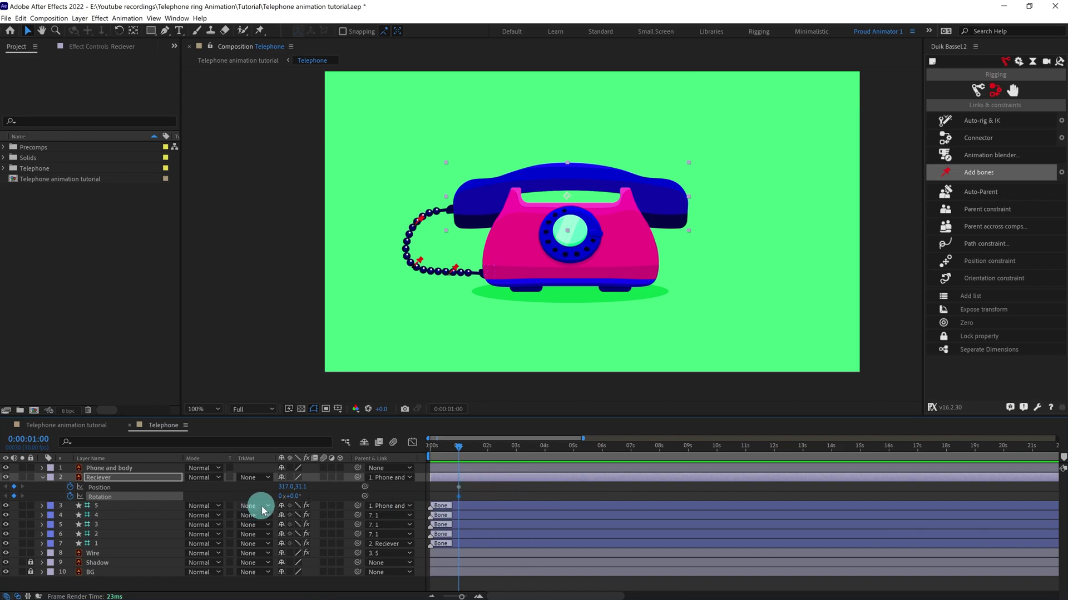
Step: Go 6 frames forward to 0:00:01:06 and lift the receiver straight up off the phone to about 317, -61
key(equal)
key(equal)
key(equal)
key(equal)
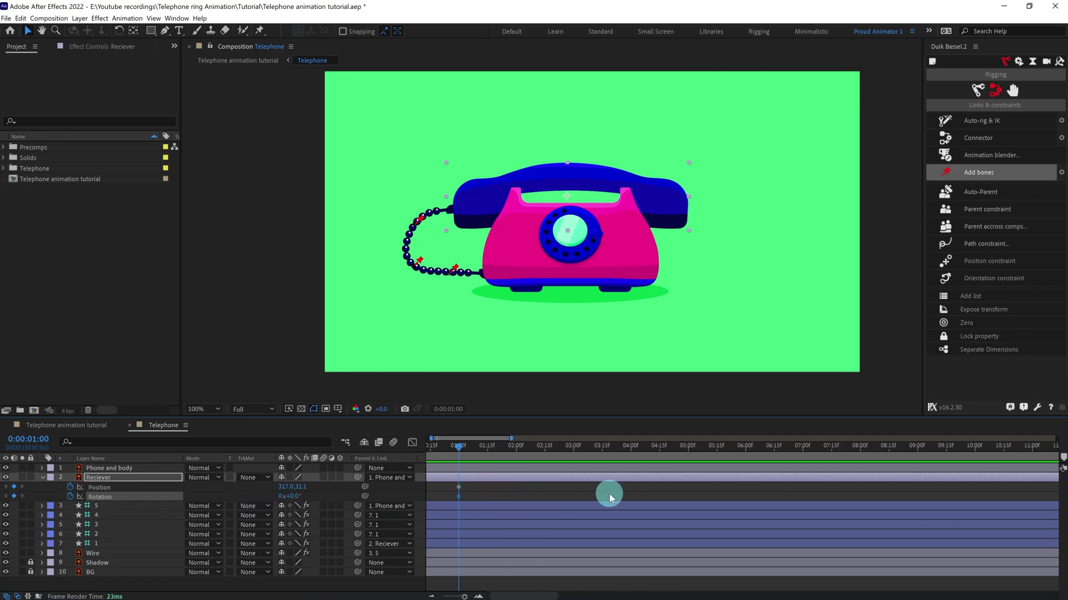
drag(550, 496, 662, 495)
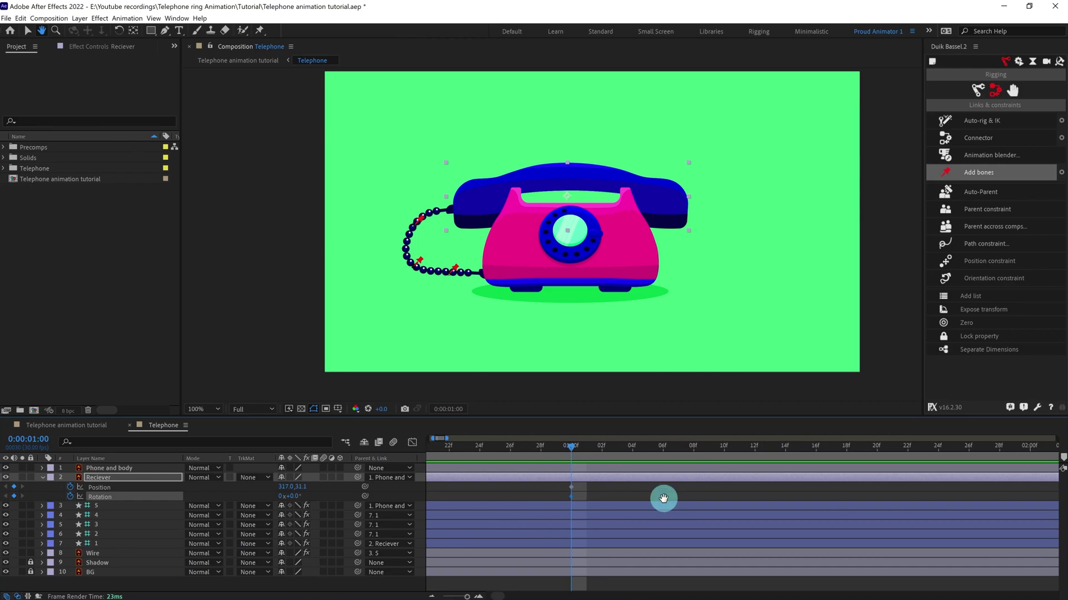
click(42, 440)
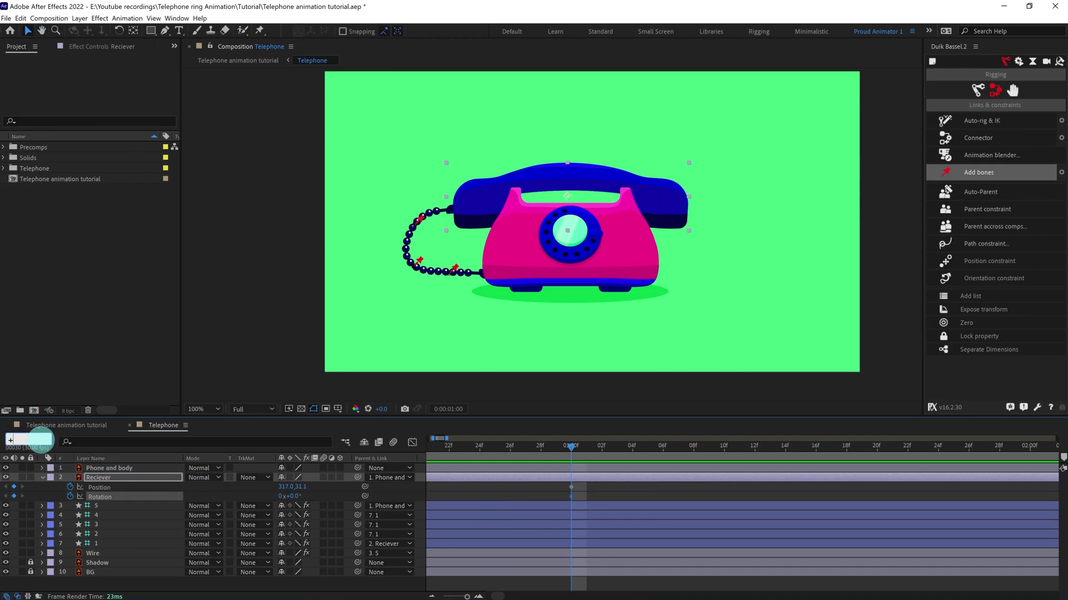
text(+6)
key(Return)
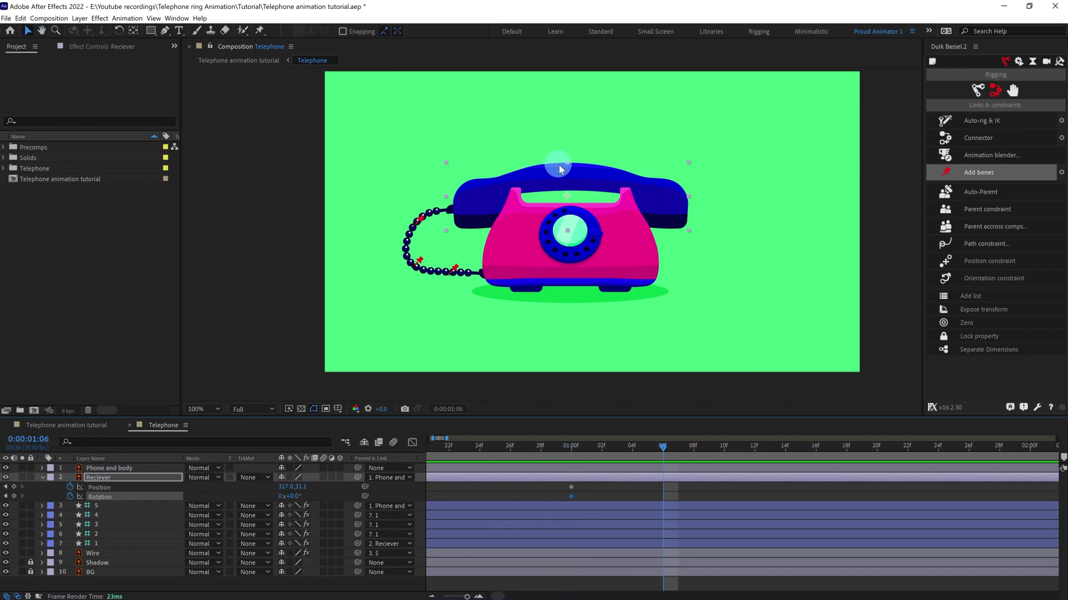
drag(566, 177, 569, 153)
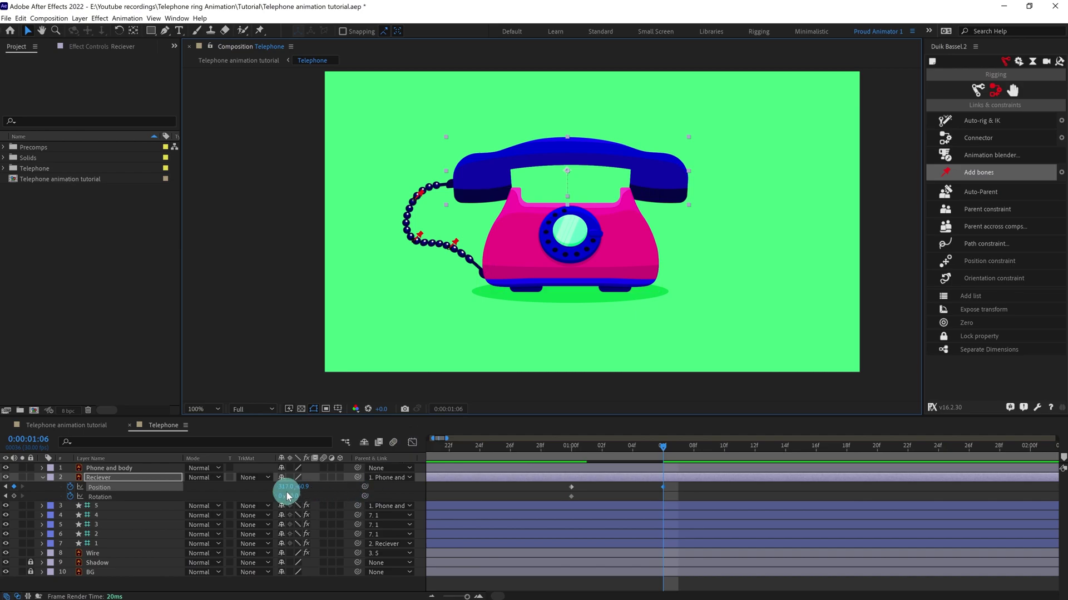
Step: Set the Reciever layer's rotation to -6° at 0:00:01:06
drag(290, 496, 288, 496)
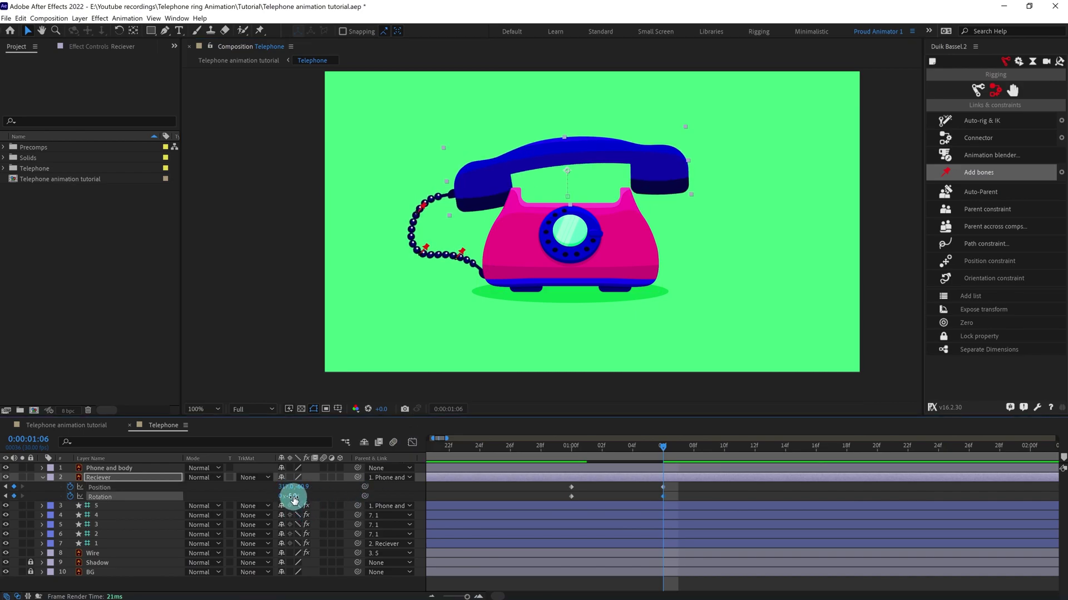
click(293, 497)
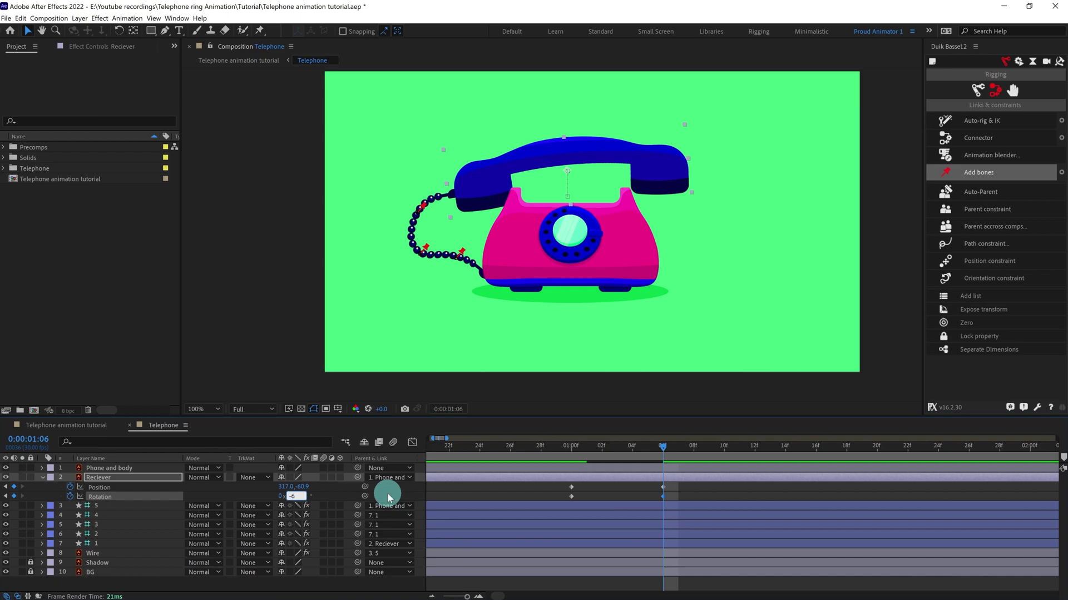
key(Return)
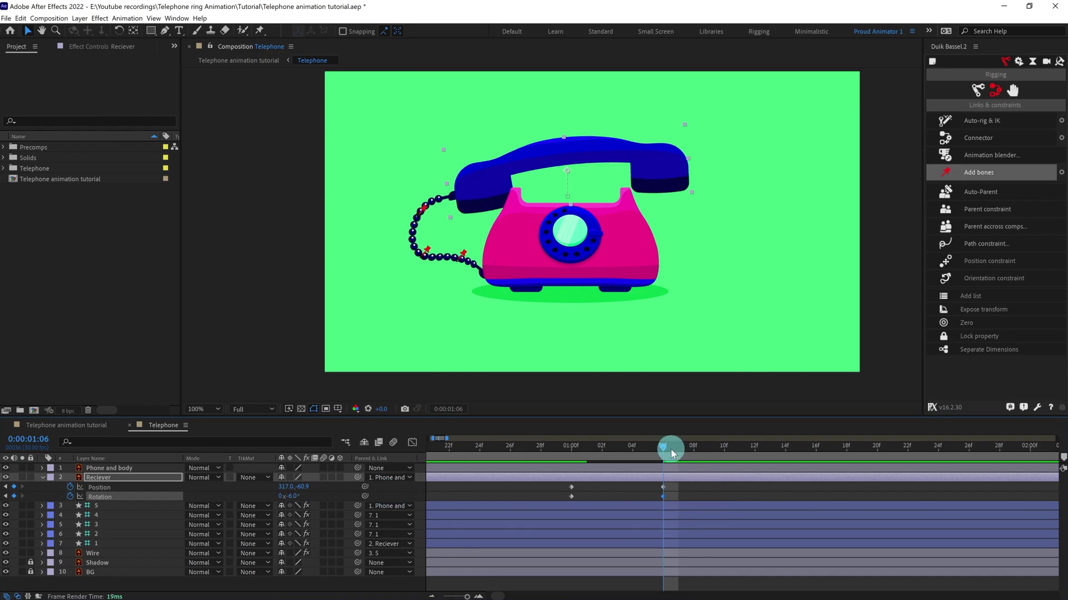
Step: Go 5 frames forward to 0:00:01:11 and set the Reciever layer's rotation to 6°
key(minus)
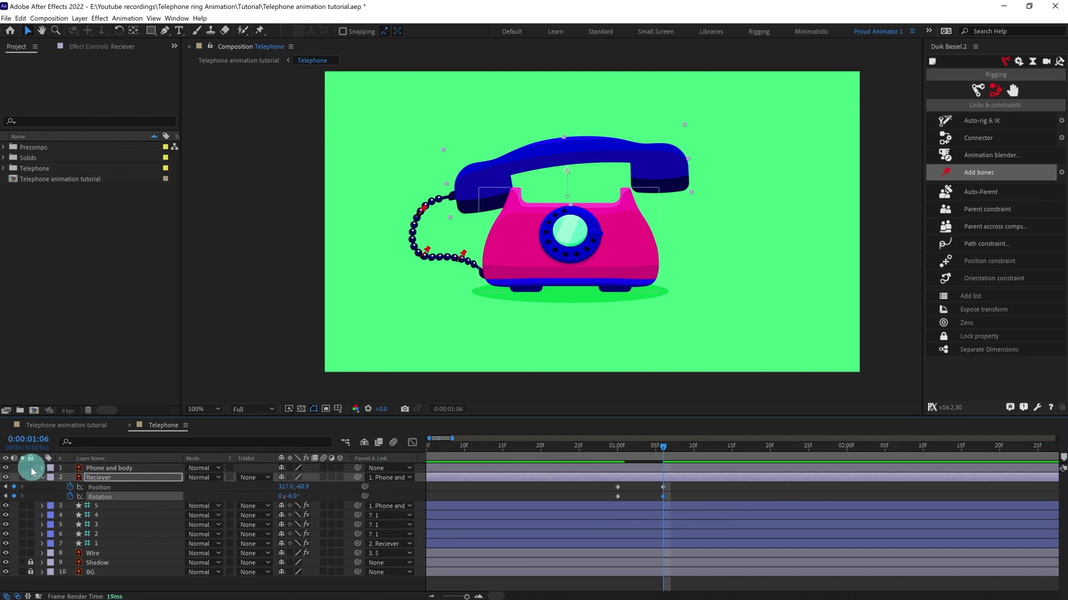
click(26, 440)
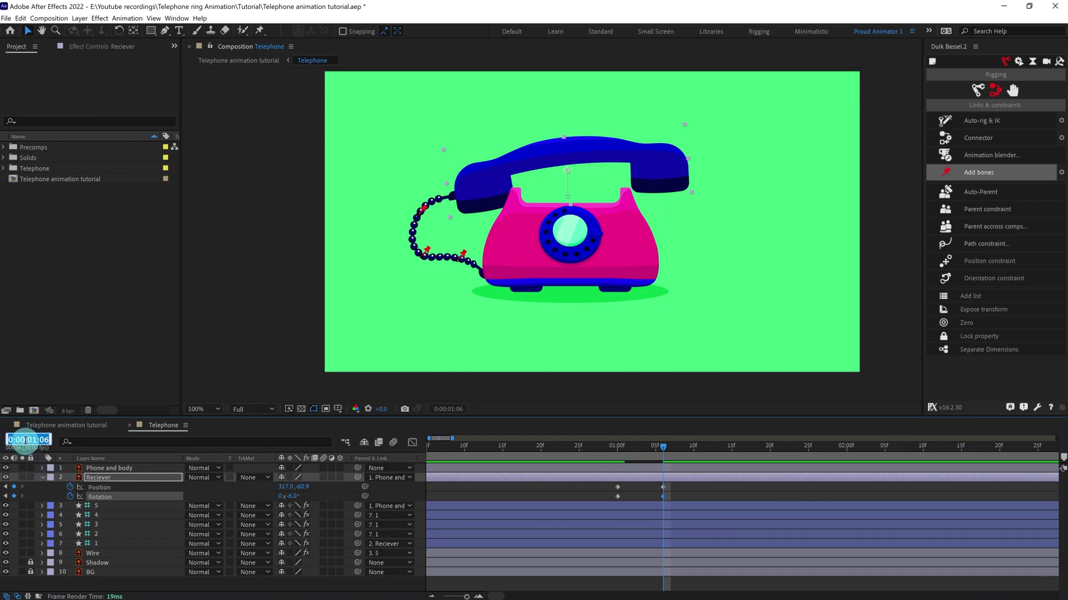
text(+5)
key(Return)
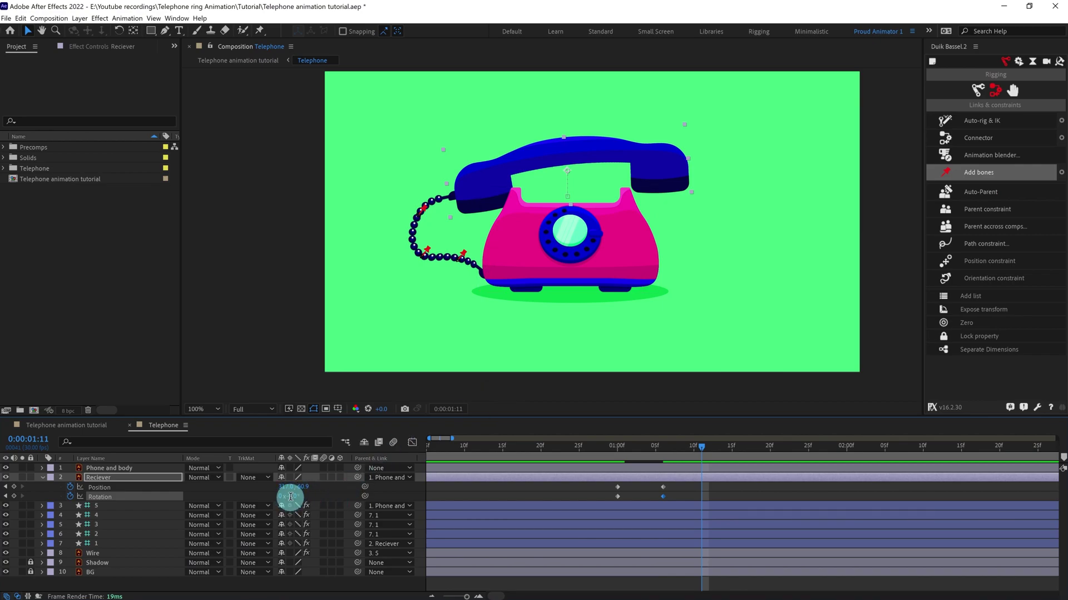
click(290, 497)
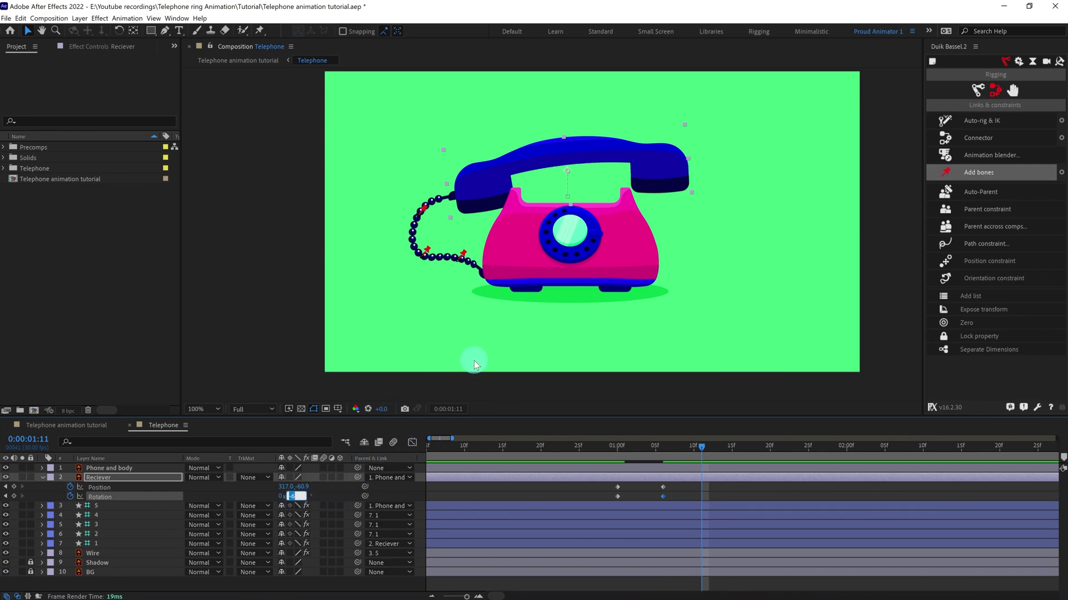
text(6)
key(Return)
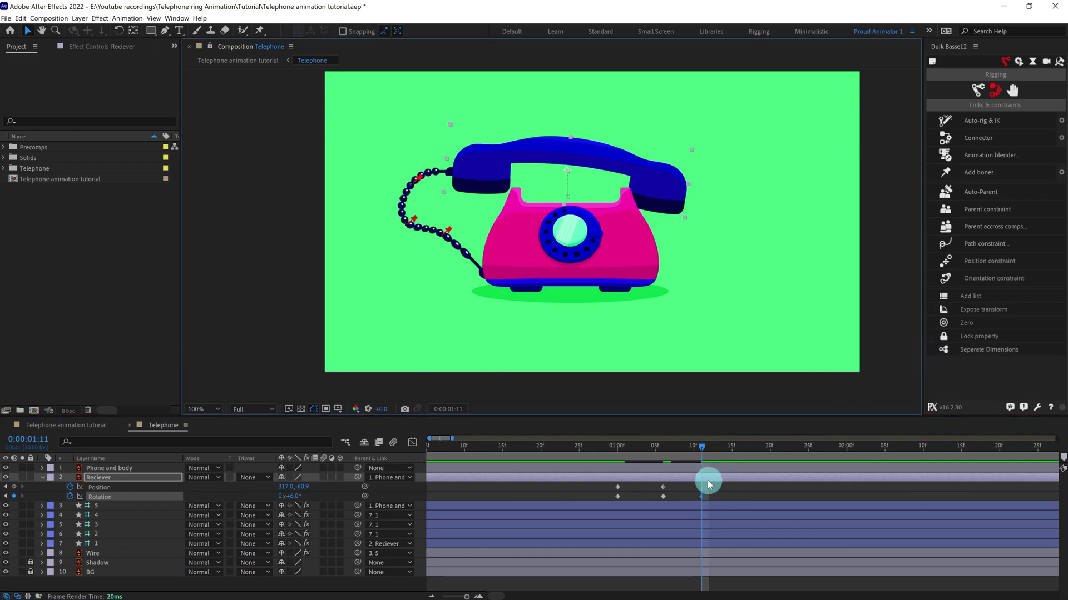
Step: Go 5 frames forward to 0:00:01:16, duplicate the -6° rotation keyframe there, and select the three swing keyframes
click(35, 440)
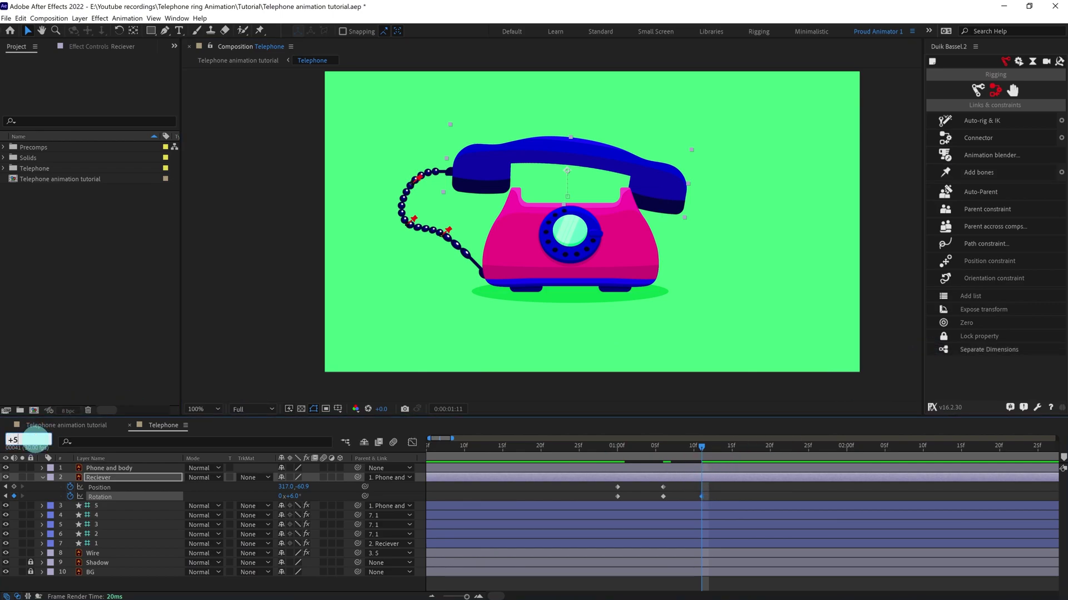
text(+5)
key(Return)
click(663, 496)
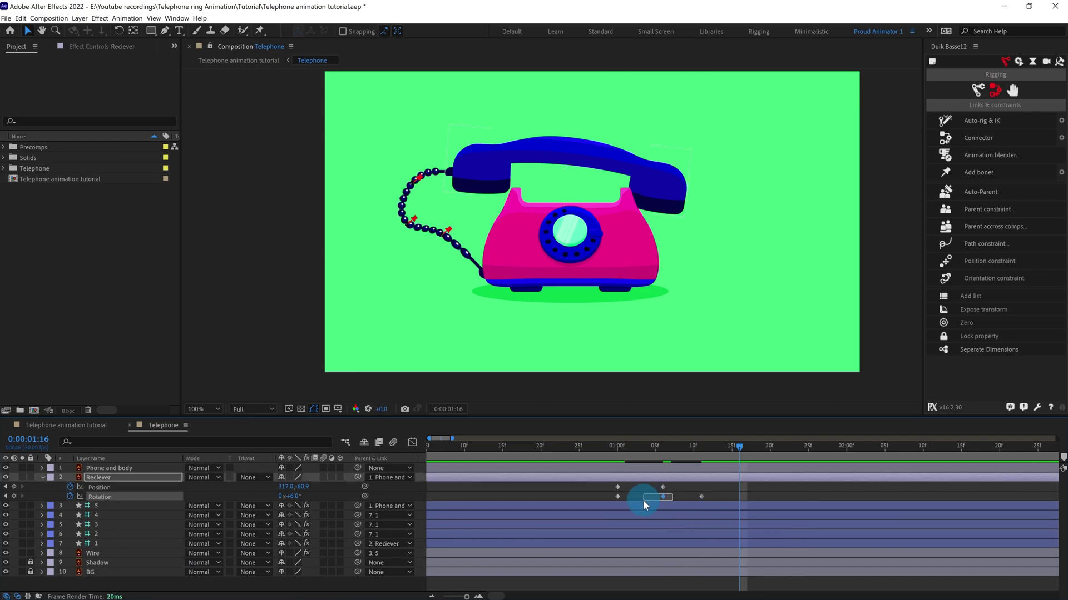
drag(749, 498, 655, 507)
Step: Play back the receiver's lift and first swing from 0:00:01:00, and return to that frame
click(617, 446)
scroll(599, 297, down, 2)
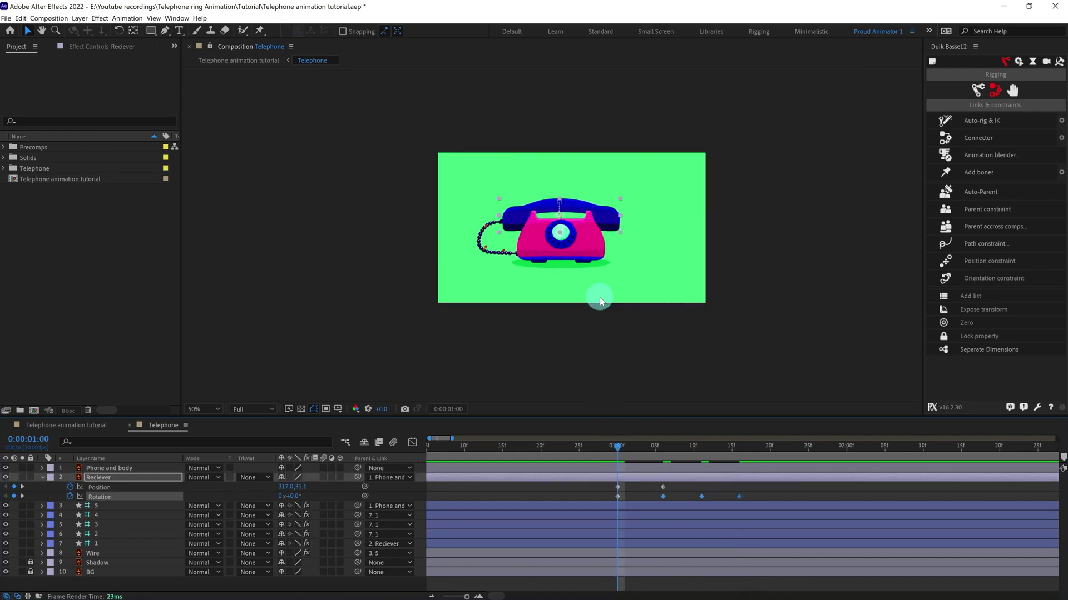
key(space)
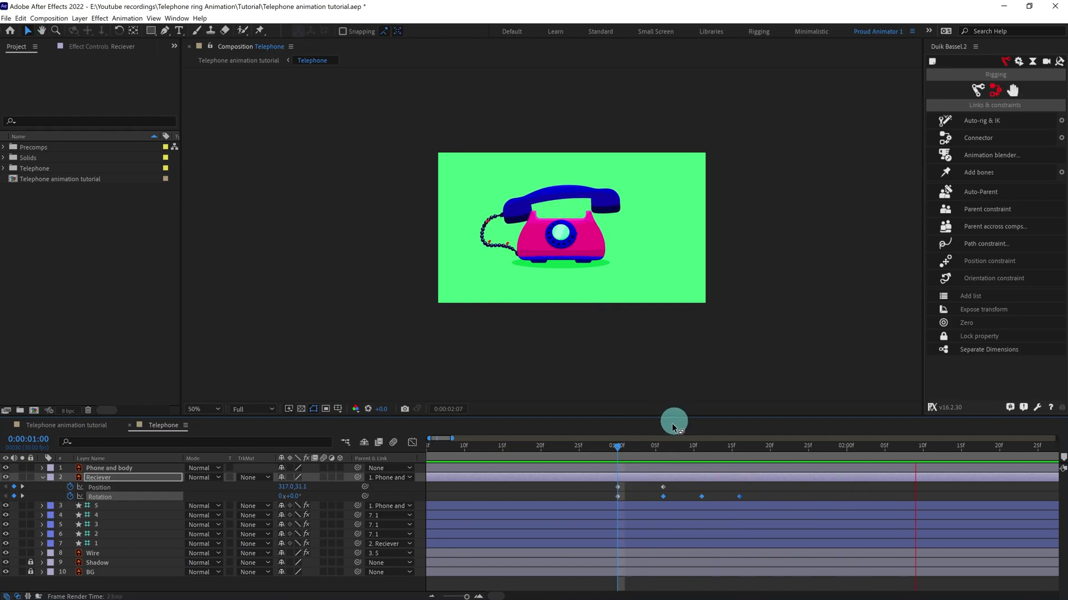
click(615, 446)
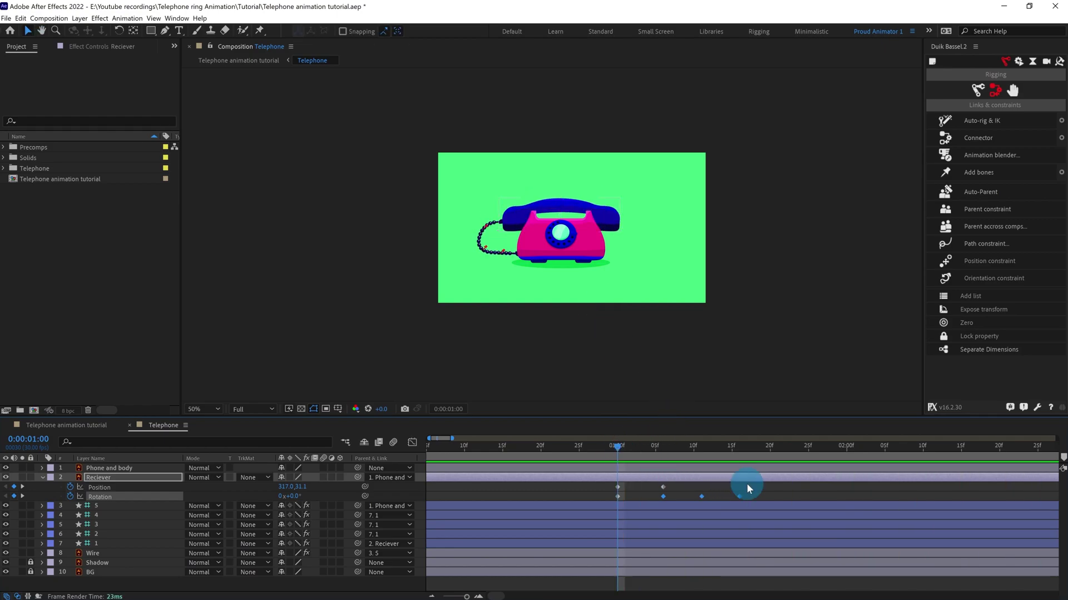
Step: Apply Easy Ease to all of the Reciever layer's Position and Rotation keyframes
drag(748, 487, 604, 501)
key(F9)
click(732, 493)
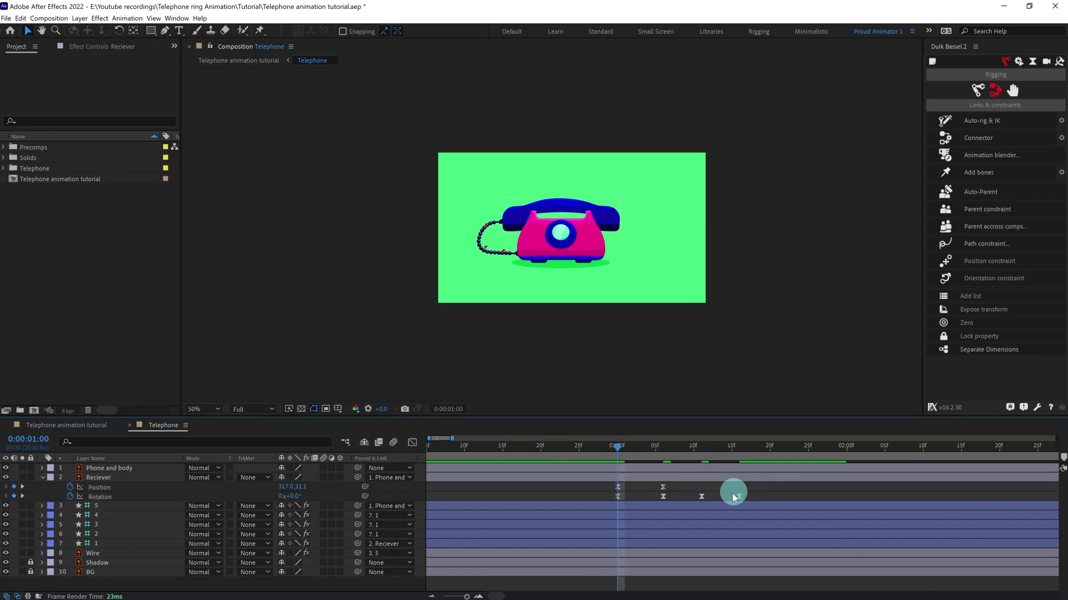
click(662, 498)
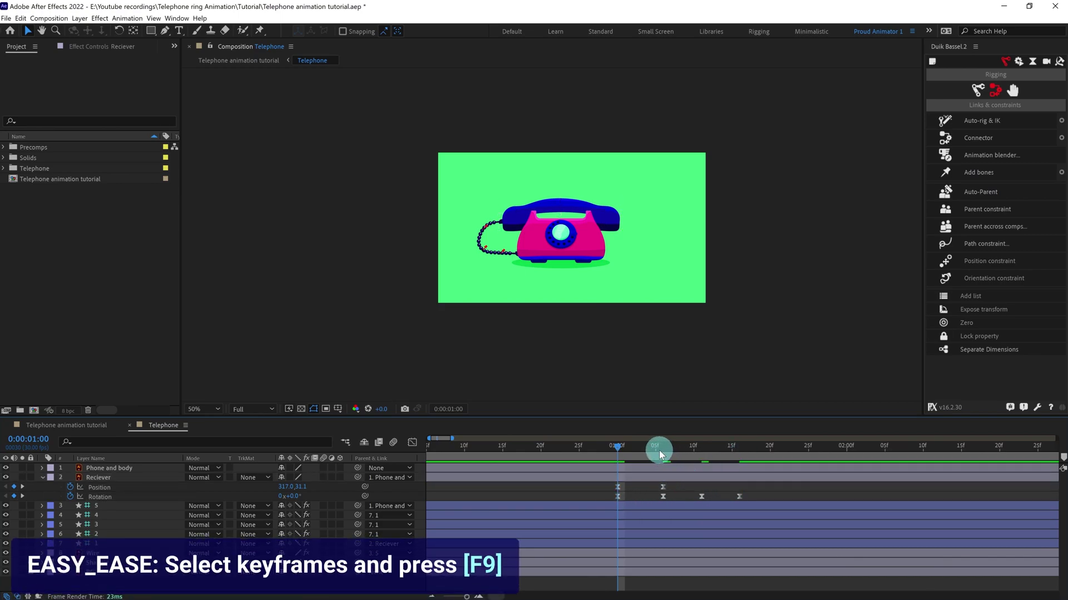
Step: Copy the Reciever layer's rotation keyframes from 0:00:01:06 to 0:00:01:16 and paste them starting at 0:00:01:16
drag(660, 448, 741, 453)
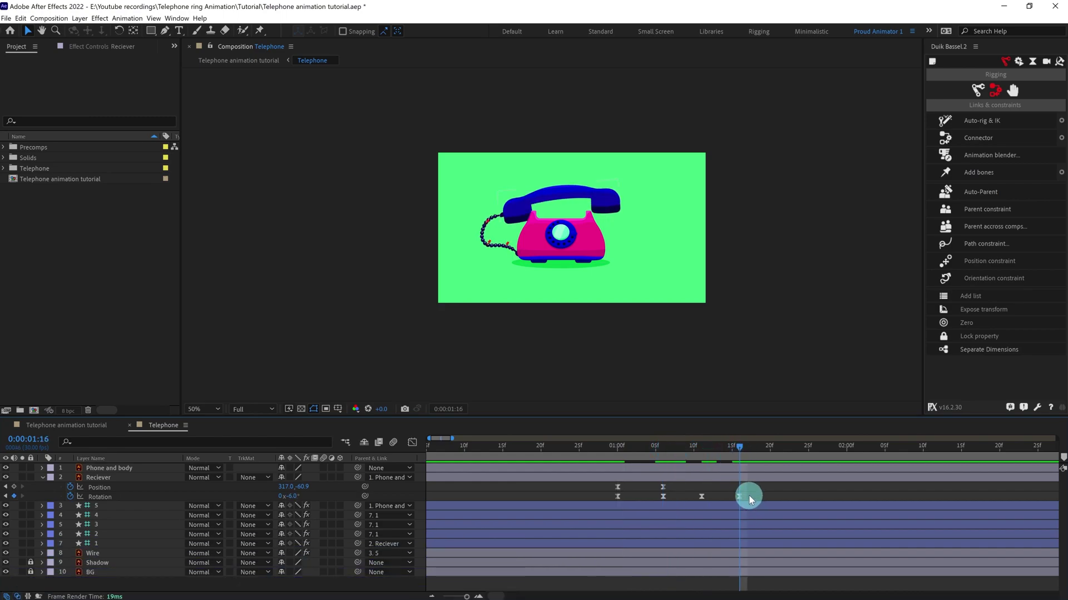
drag(748, 495, 652, 502)
drag(662, 446, 740, 452)
key(ctrl+v)
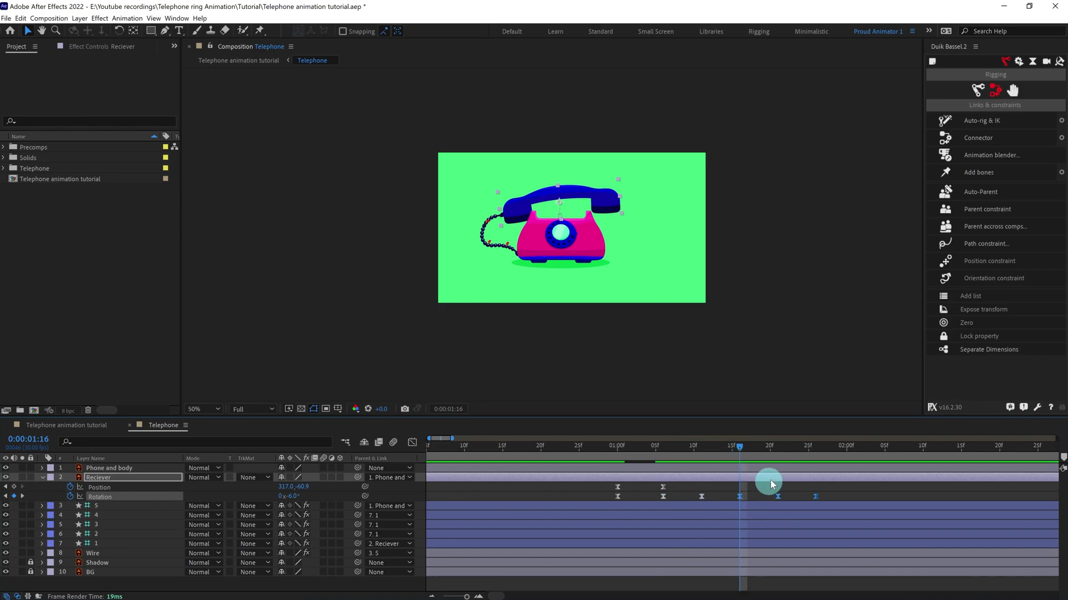
Step: Preview the swing, and paste the copied rotation keyframes again at 0:00:01:26 and 0:00:02:06
drag(660, 445, 649, 448)
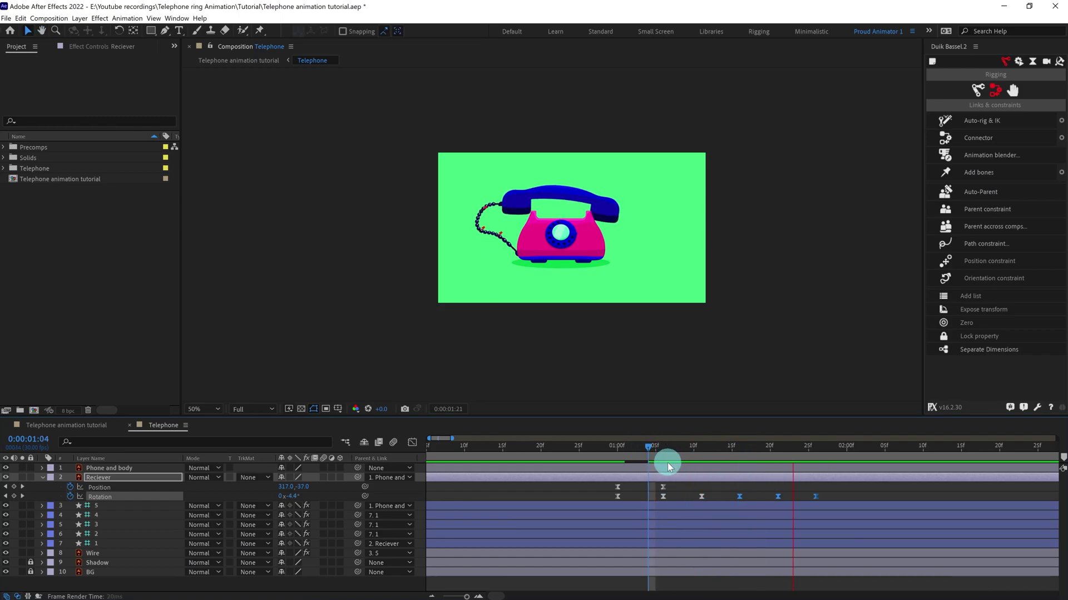
key(space)
key(ctrl+v)
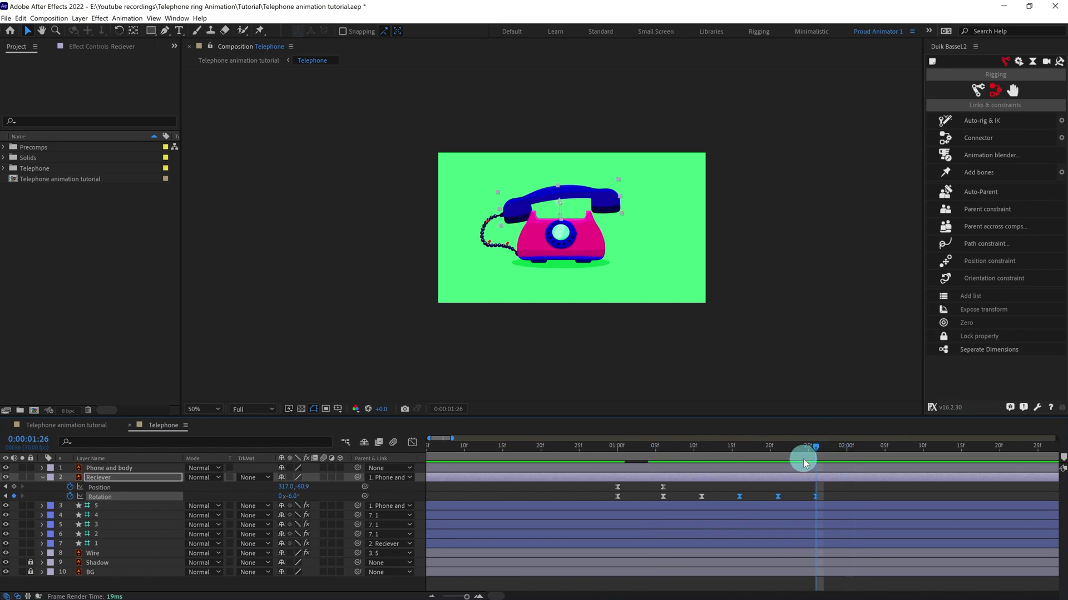
click(889, 447)
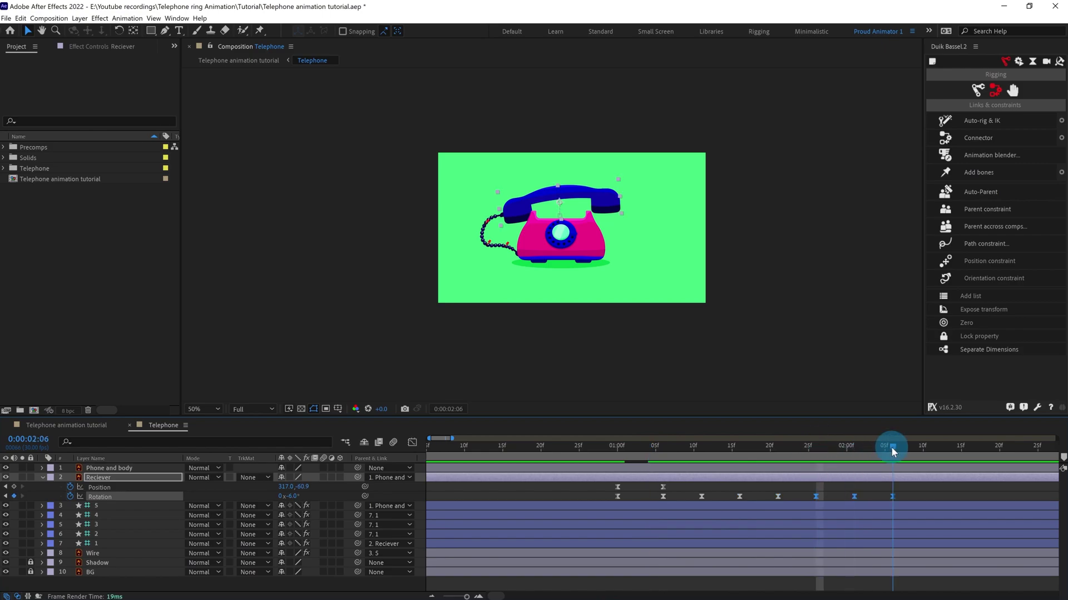
key(ctrl+v)
Step: Preview the repeated receiver swing from 0:00:01:00 and examine the phone up close at 0:00:01:11
click(615, 450)
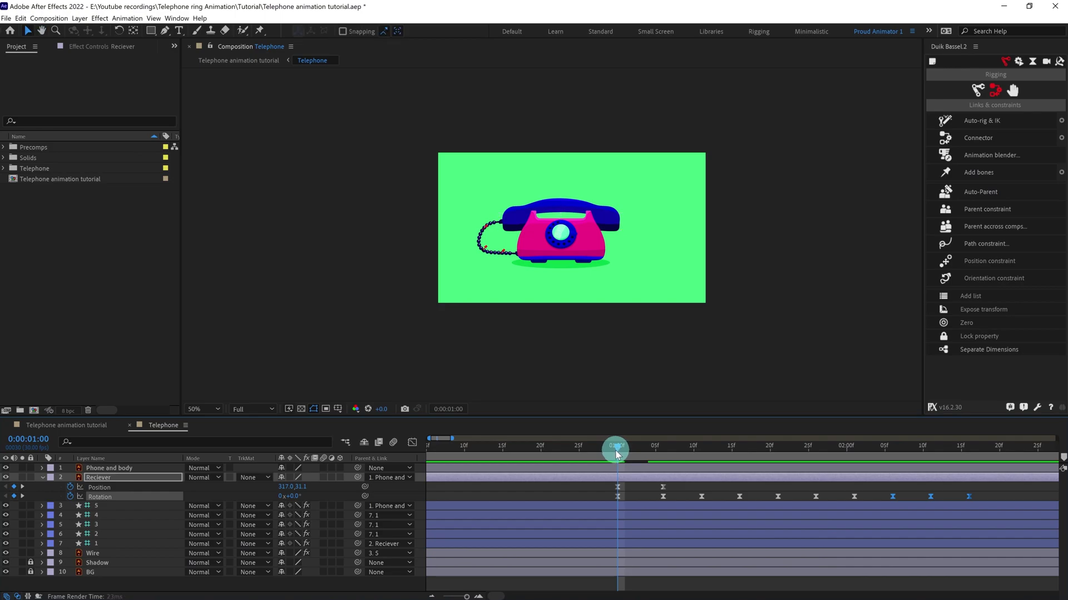
key(space)
key(space)
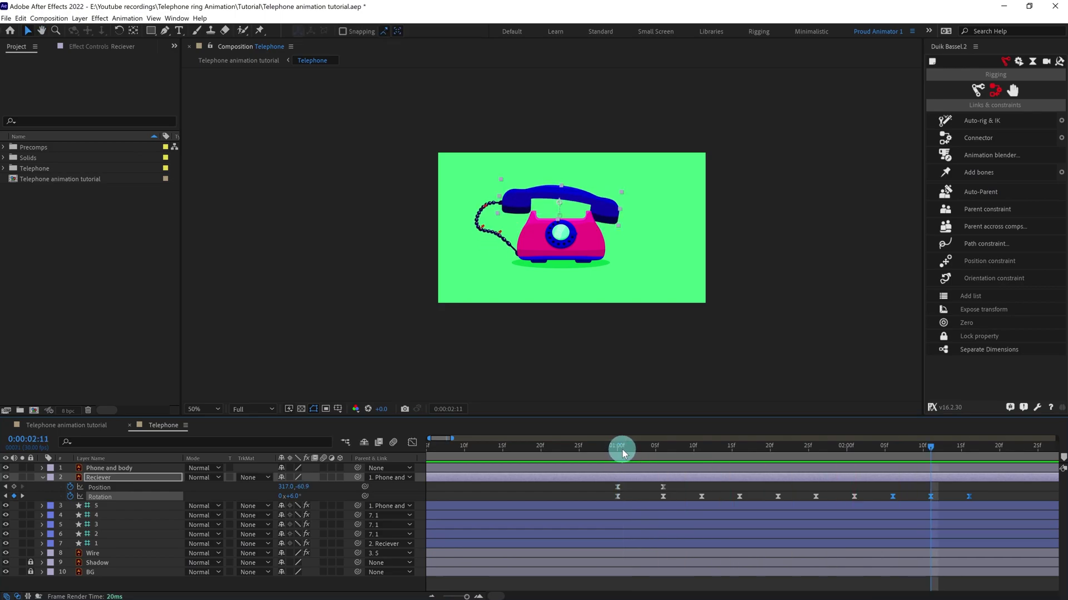
click(621, 450)
key(space)
drag(623, 453, 702, 452)
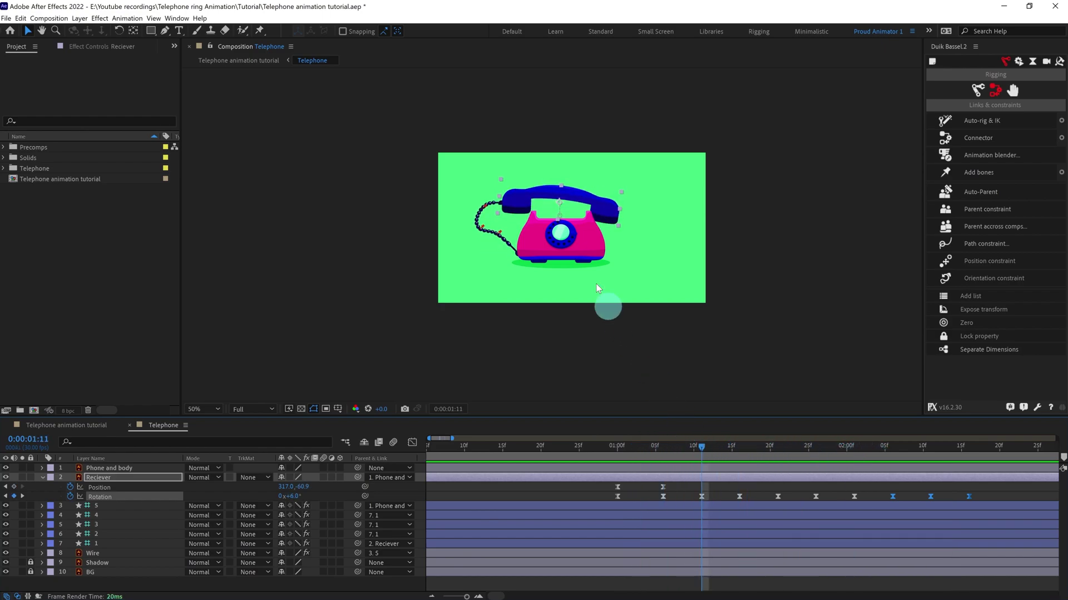
scroll(566, 244, up, 2)
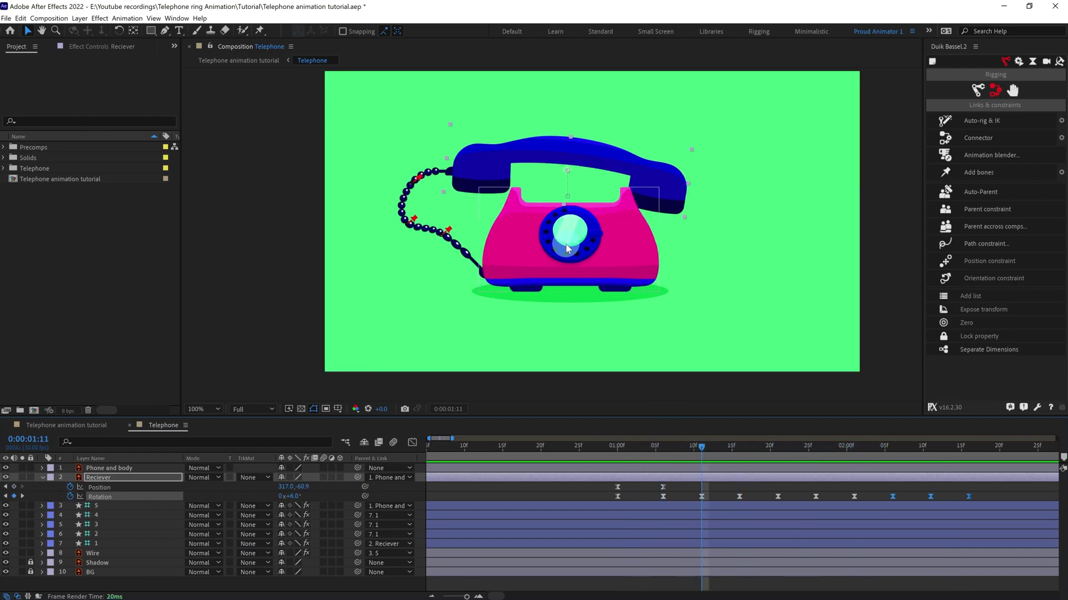
Step: Lower the Reciever layer to a Y position of -35.9 at 0:00:01:11
click(705, 477)
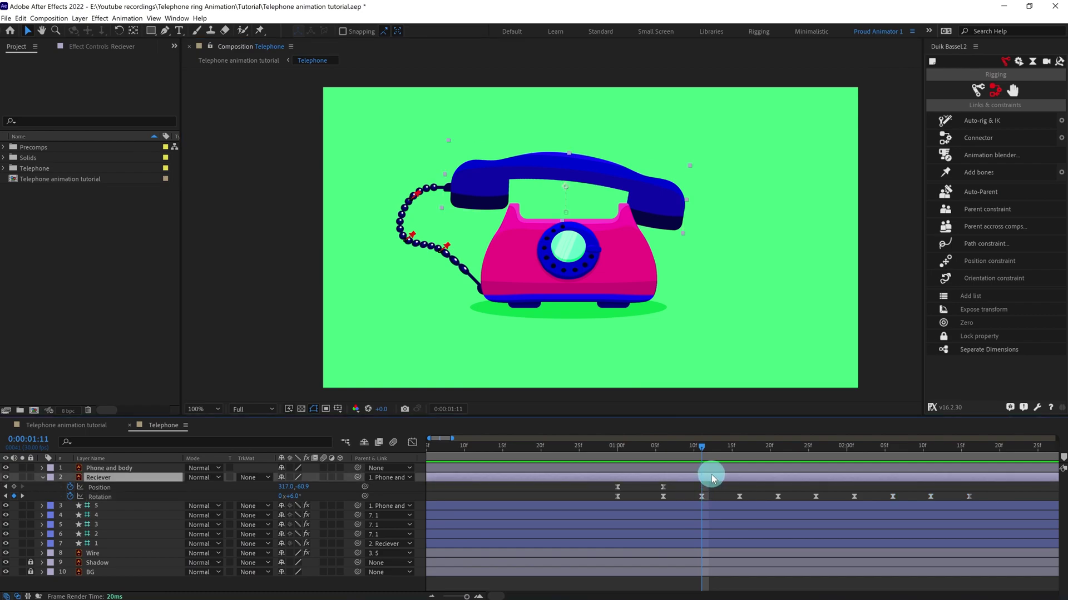
key(shift+Down)
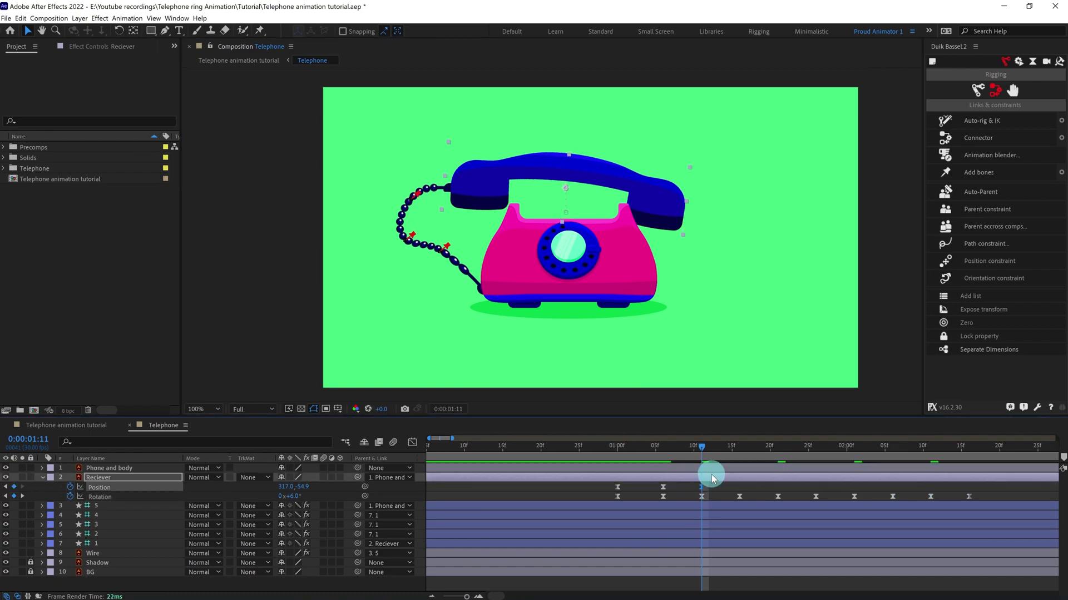
key(shift+Down)
key(Down)
key(Down)
key(Down)
key(Down)
key(Down)
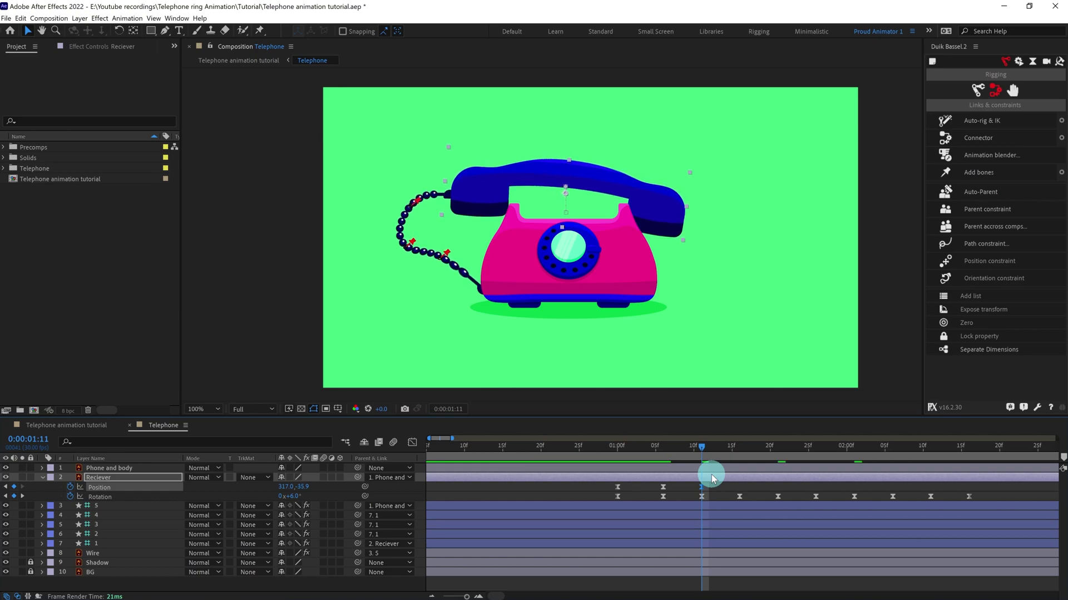
Step: Copy the Reciever's raised position keyframe from 0:00:01:06 to 0:00:01:16 and its lowered one from 0:00:01:11 to 0:00:01:21
key(k)
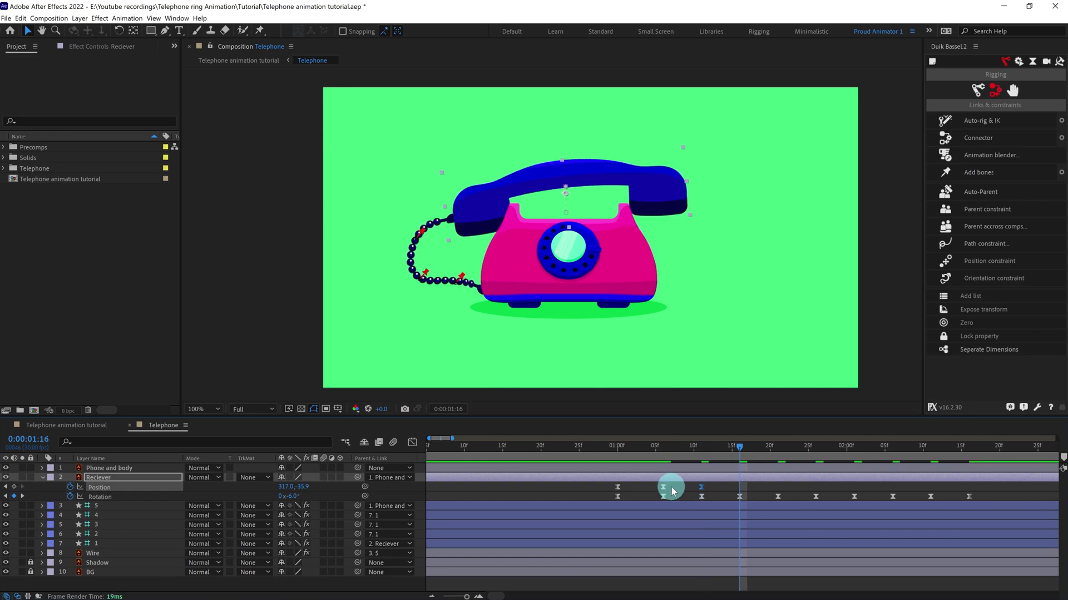
drag(672, 487, 650, 489)
key(ctrl+c)
key(ctrl+v)
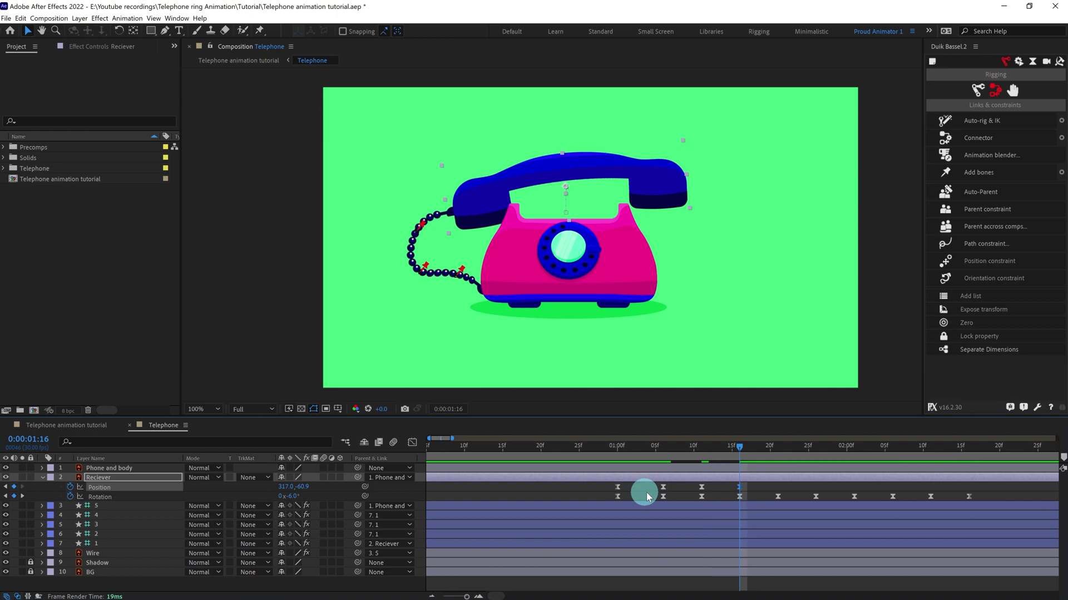
key(k)
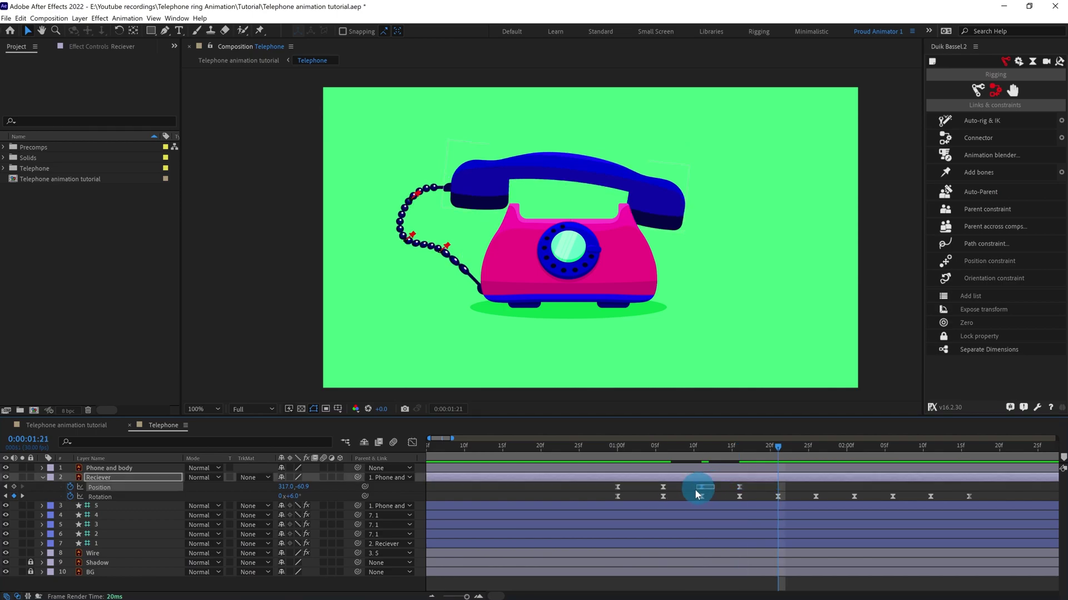
key(ctrl+v)
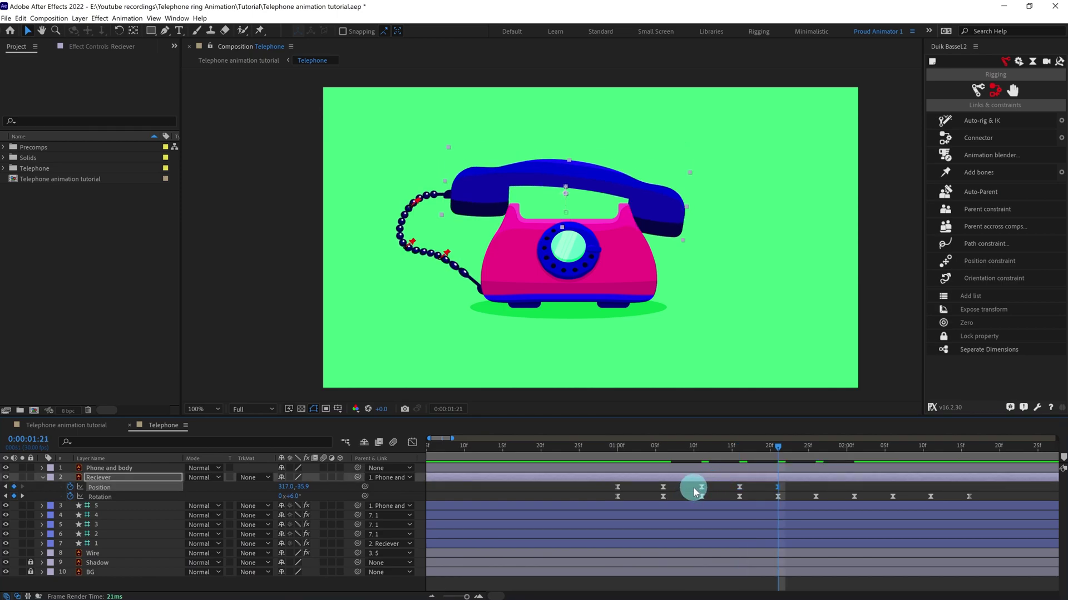
Step: Continue the Reciever's position bounce by pasting the raised keyframe at 0:00:01:26 and the lowered keyframe at 0:00:02:01
key(k)
click(739, 488)
key(ctrl+c)
key(ctrl+v)
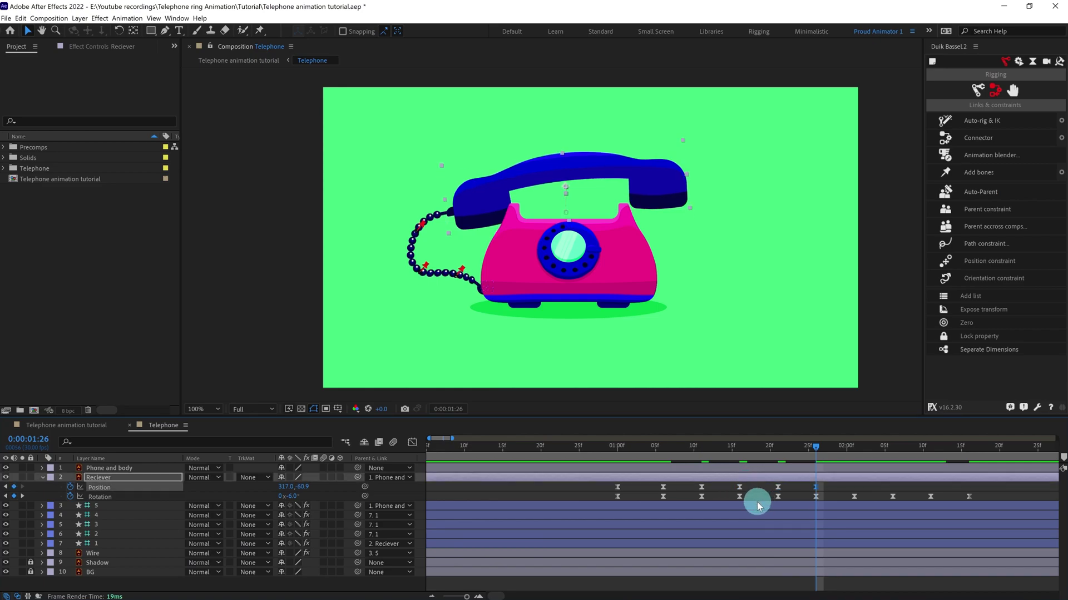
key(k)
click(815, 487)
key(ctrl+c)
key(ctrl+v)
Step: Extend the Reciever's position bounce with a raised keyframe at 0:00:02:06, a lowered one at 0:00:02:11 and a raised one at 0:00:02:16
key(k)
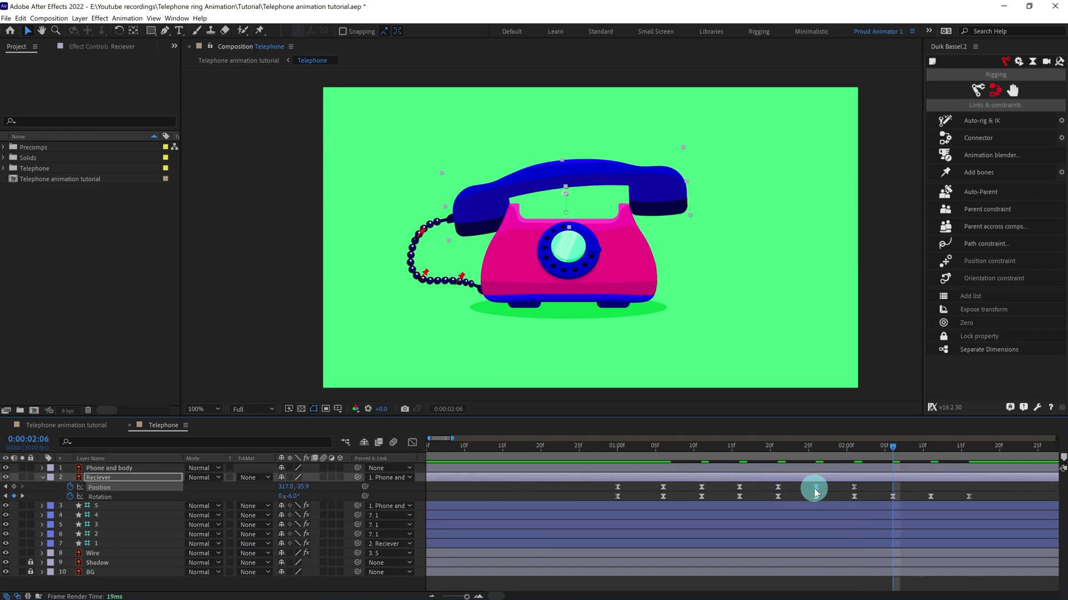
key(ctrl+c)
key(ctrl+v)
key(k)
click(854, 488)
key(ctrl+c)
key(ctrl+v)
key(k)
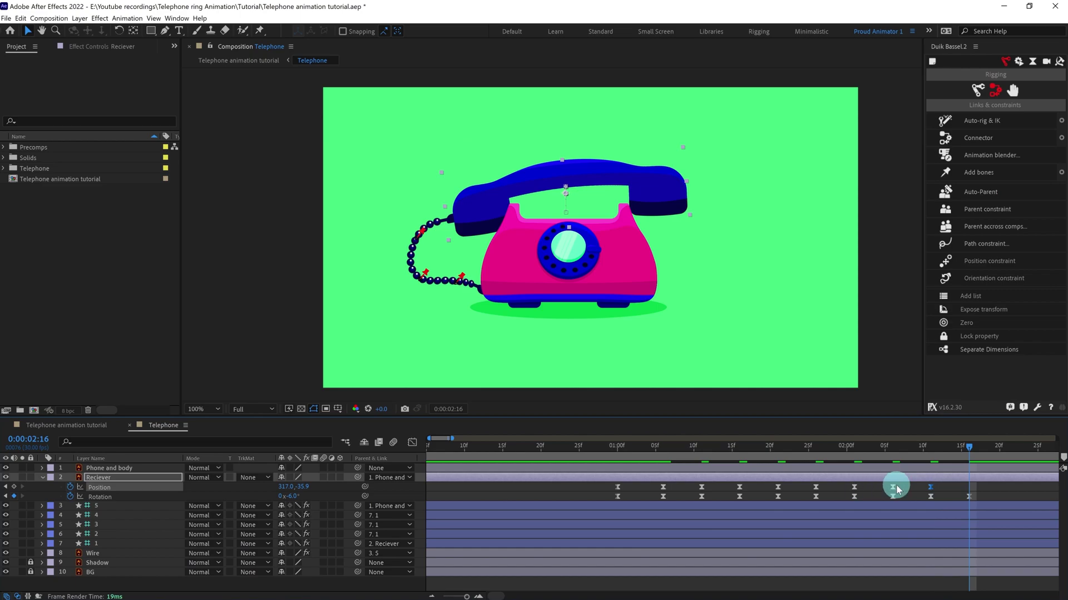
key(ctrl+c)
key(ctrl+v)
Step: Copy the Reciever's resting position and rotation keyframes from 0:00:01:00 and paste them five frames after the last swing, at 0:00:02:21
scroll(882, 485, down, 1)
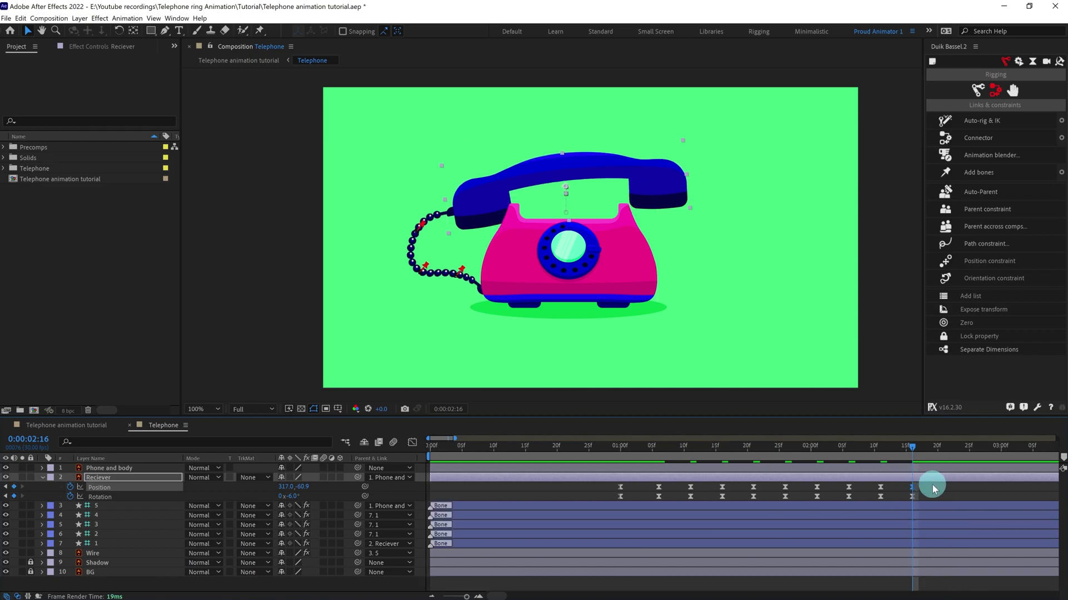
click(28, 440)
text(+5)
key(Return)
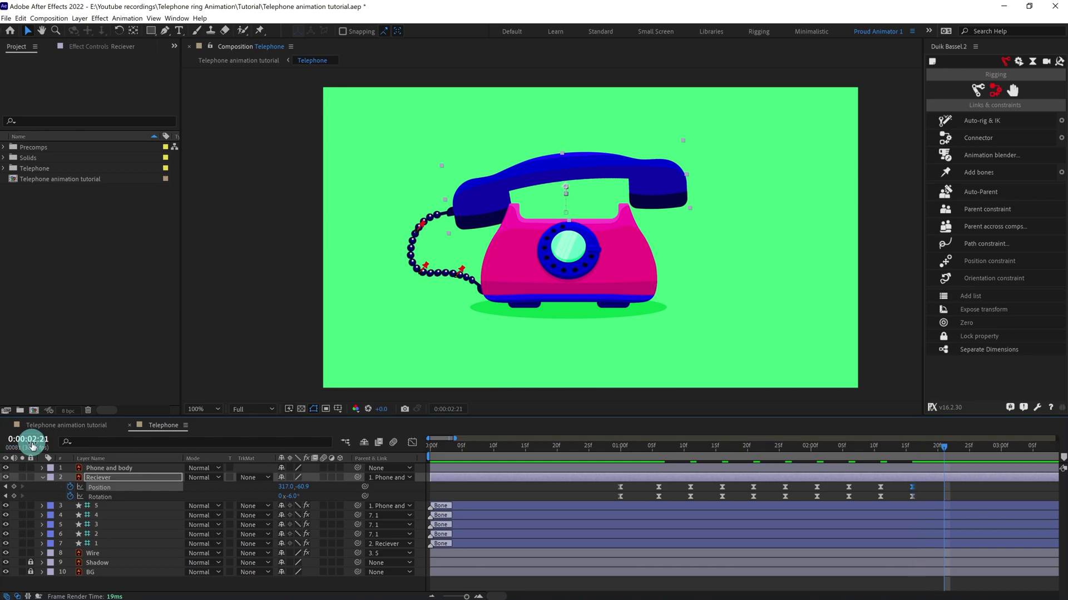
drag(630, 487, 605, 499)
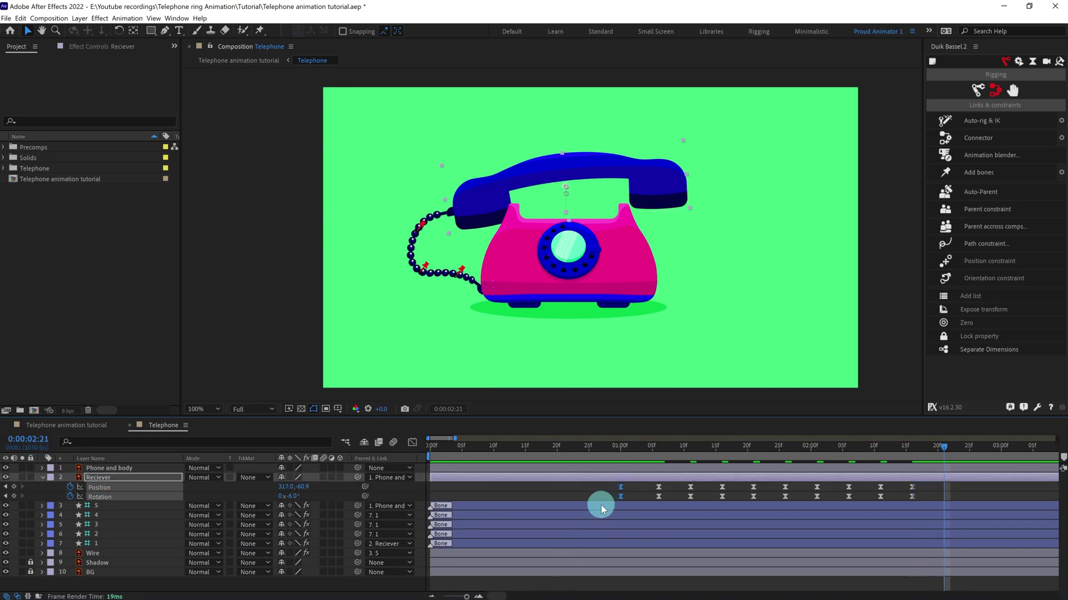
key(ctrl+c)
key(ctrl+v)
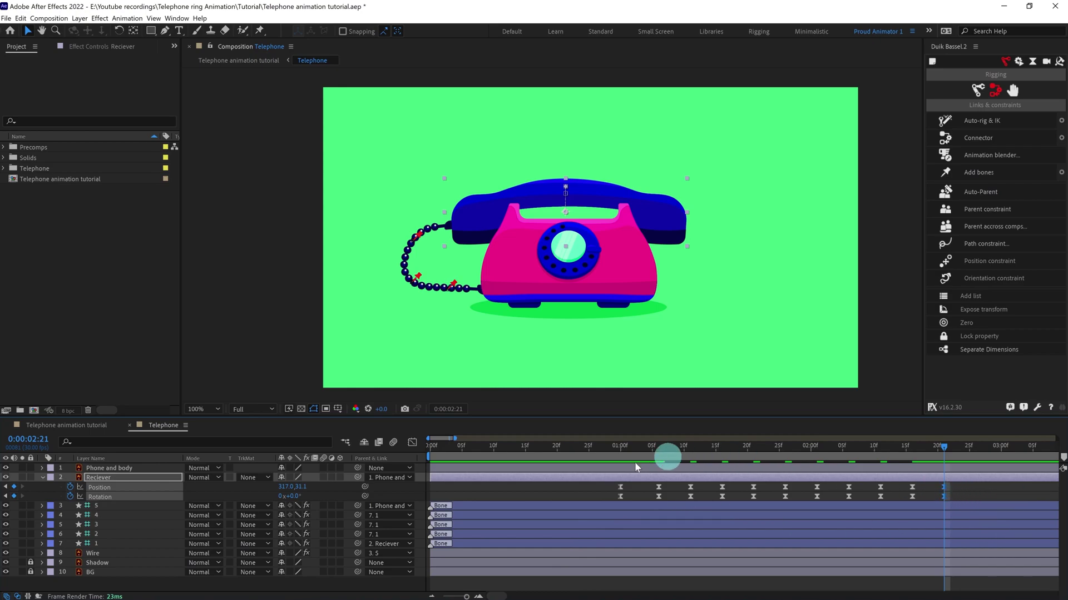
Step: Adjust the speed graph handles on the Reciever's last and first keyframes for a faster landing and lift-off
click(411, 443)
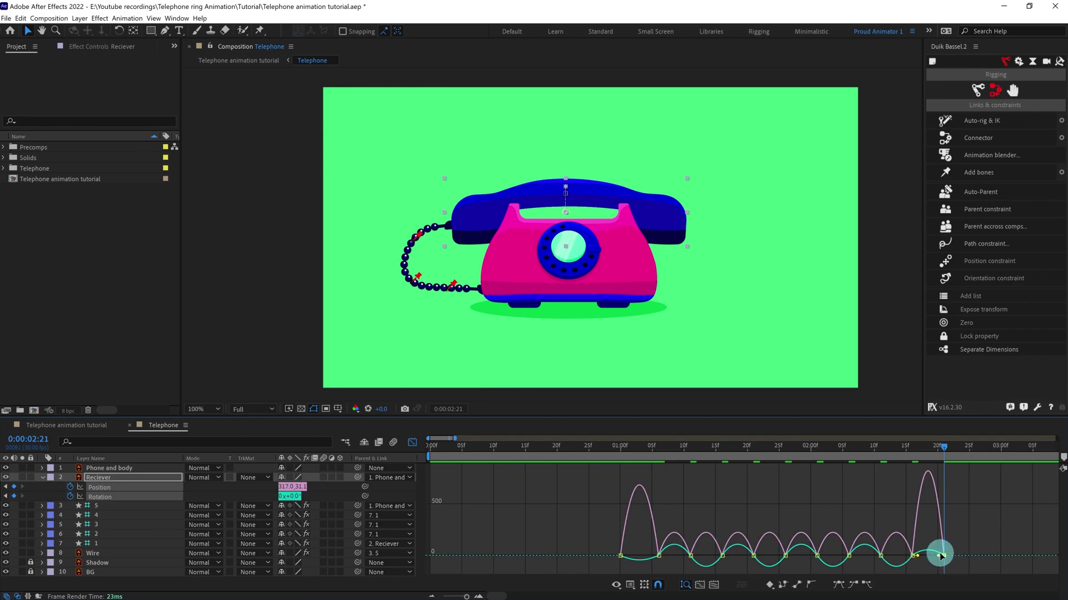
drag(939, 558, 942, 557)
mouse_move(632, 544)
mouse_down()
mouse_move(611, 564)
mouse_move(622, 555)
mouse_up()
click(467, 465)
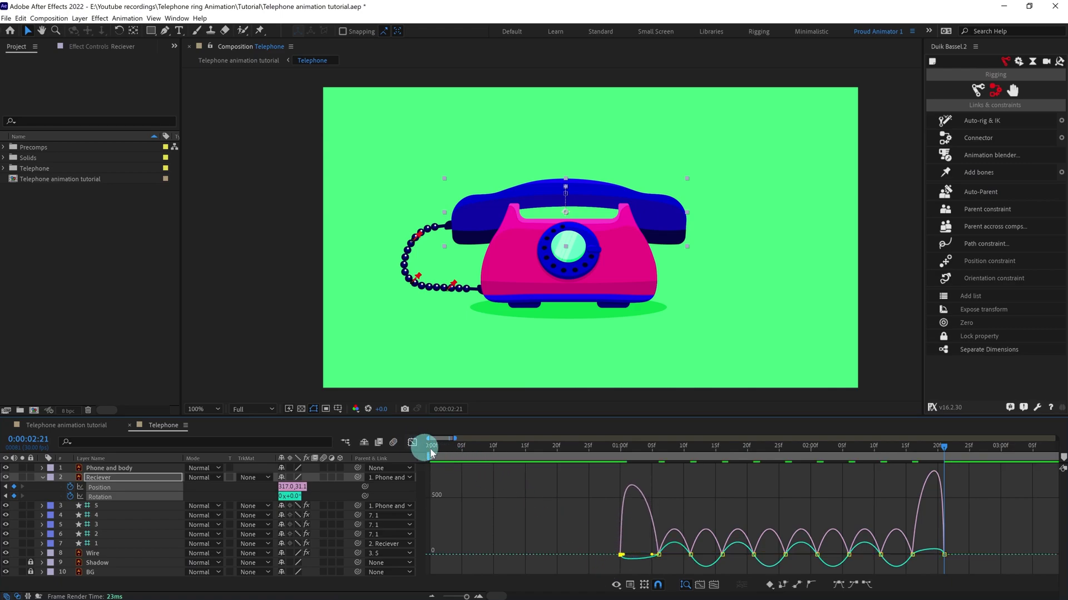
click(412, 443)
Step: Preview the receiver's ringing motion from 0:00:00:29
click(613, 445)
click(605, 494)
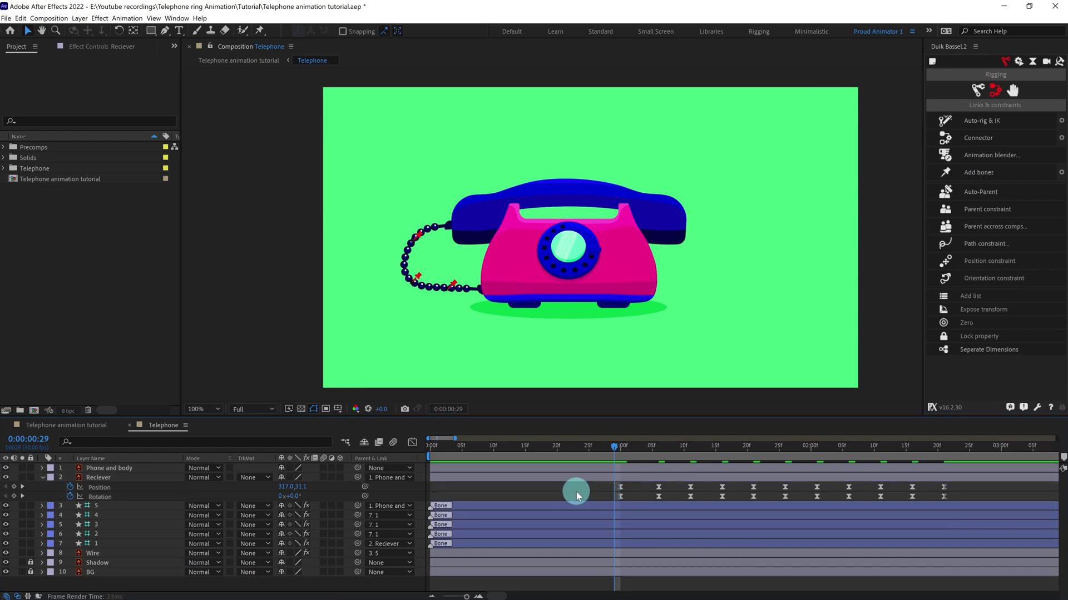
key(space)
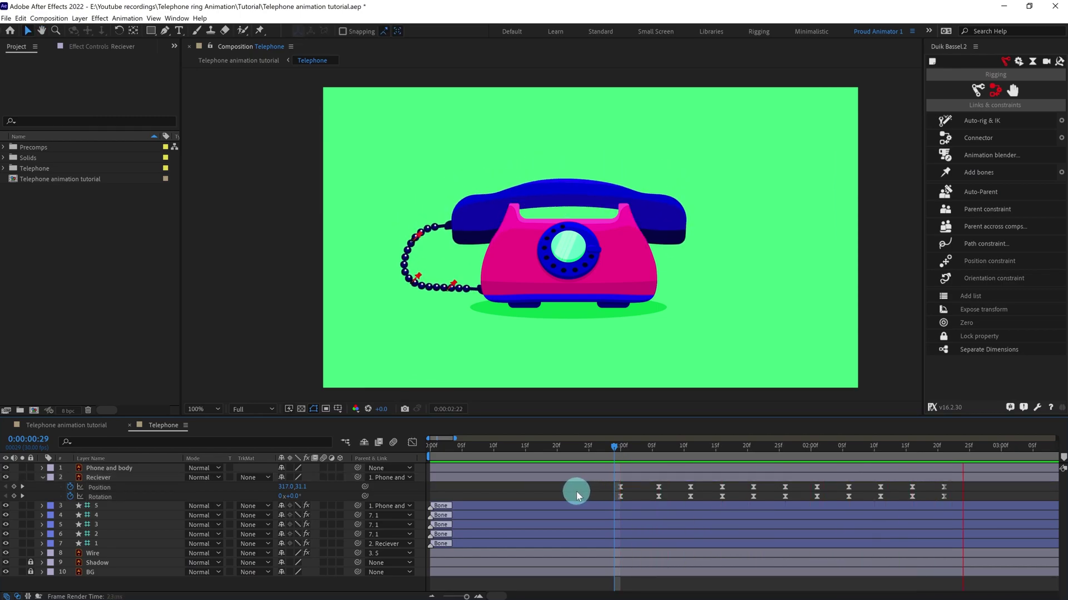
Step: Readjust the incoming ease handle of the Reciever's position and rotation keyframes at 0:00:02:21 in the speed graph
click(913, 446)
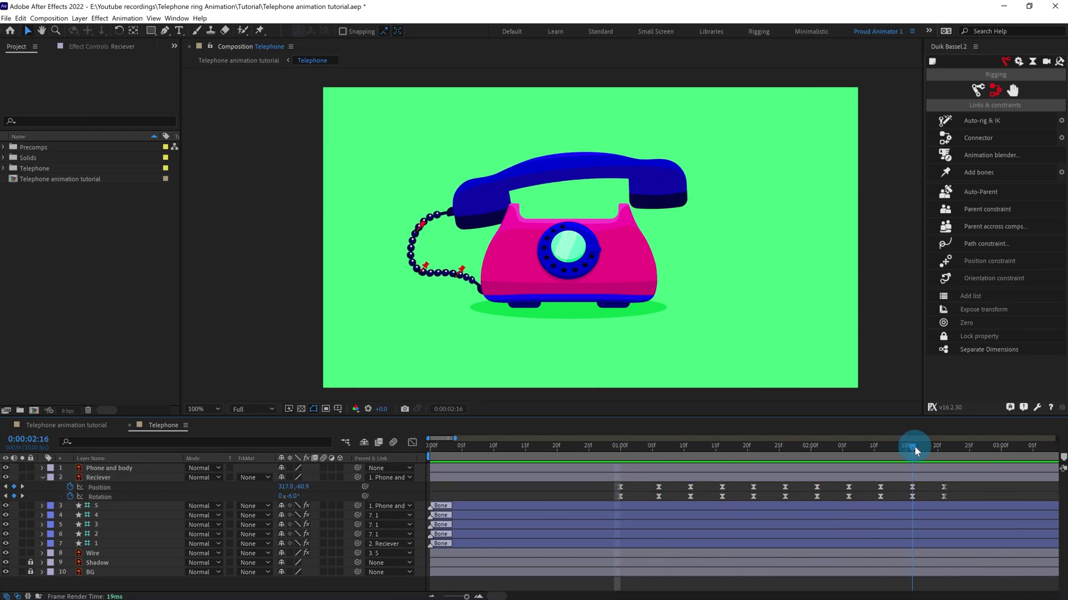
drag(954, 484, 936, 501)
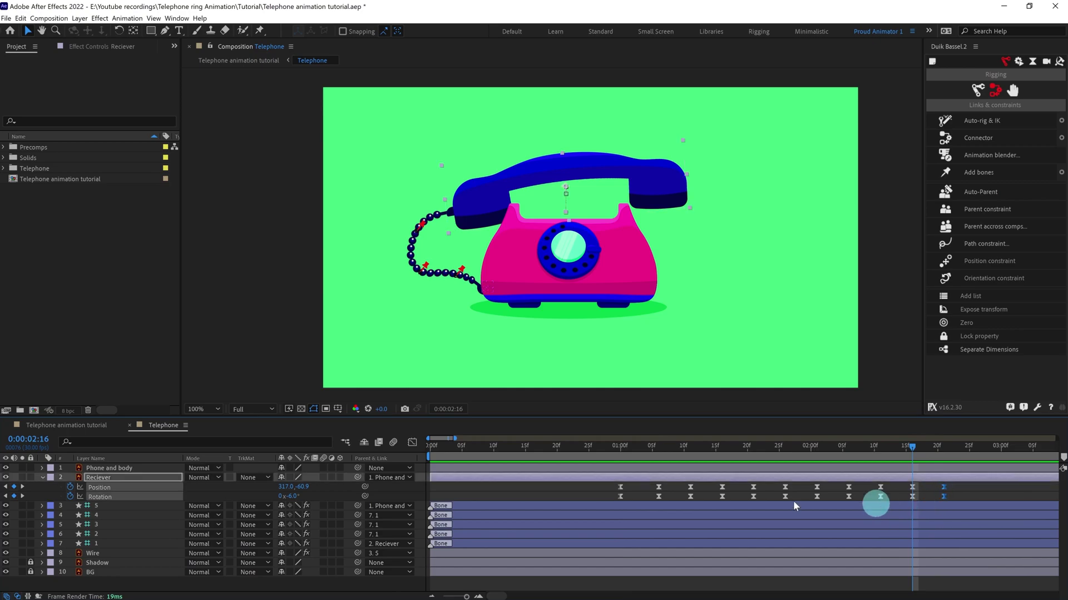
click(418, 444)
key(equal)
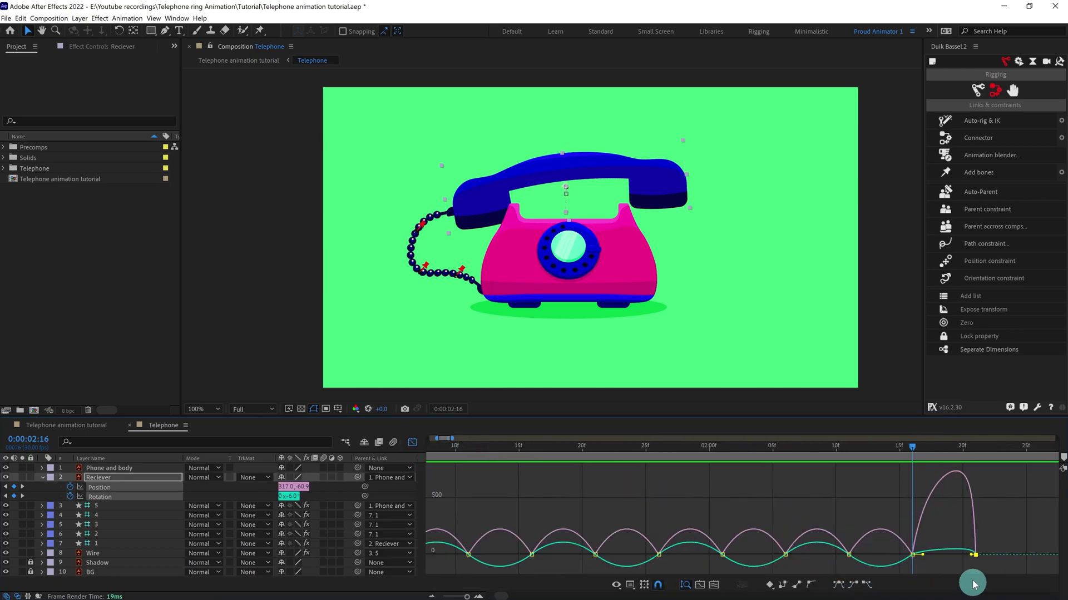
drag(972, 554, 968, 558)
click(410, 444)
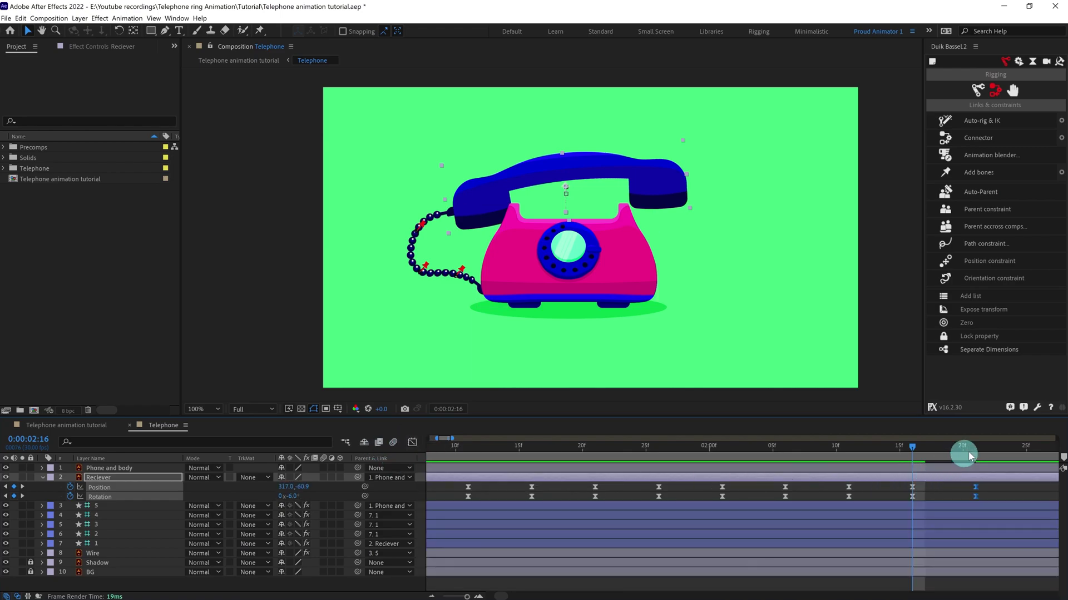
Step: Add a small rebound at 0:00:02:25 by raising the Reciever layer 7 px to a Y position of 24.1
drag(970, 444, 551, 461)
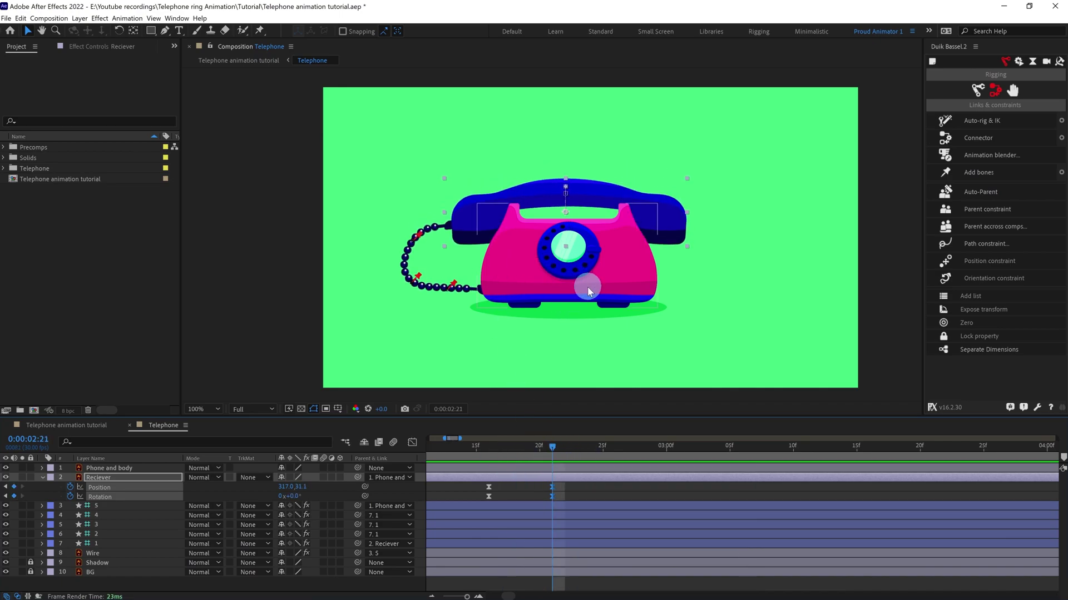
click(580, 492)
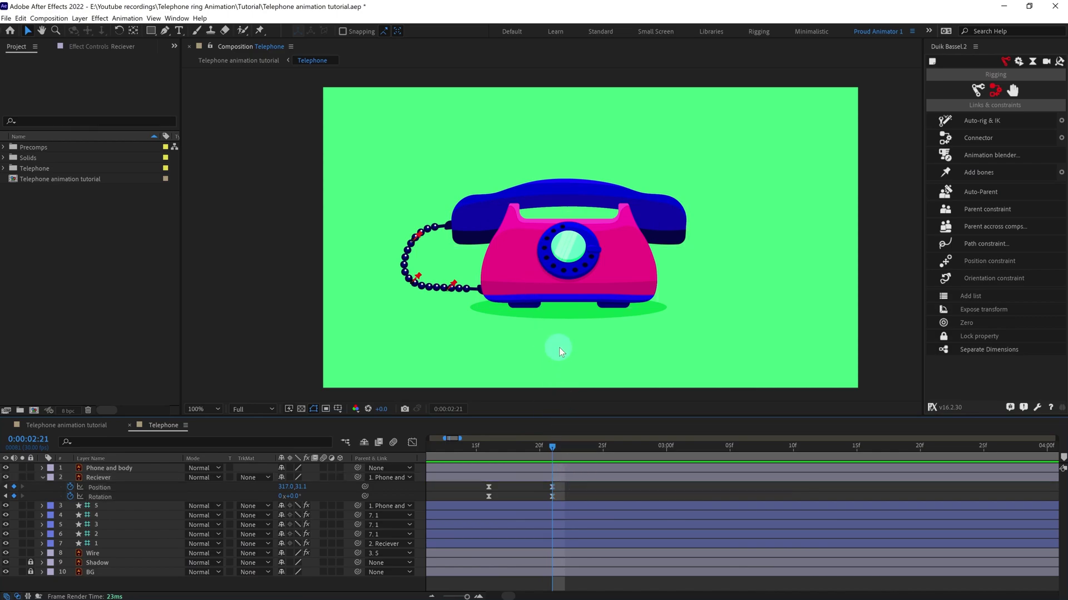
drag(566, 445, 602, 448)
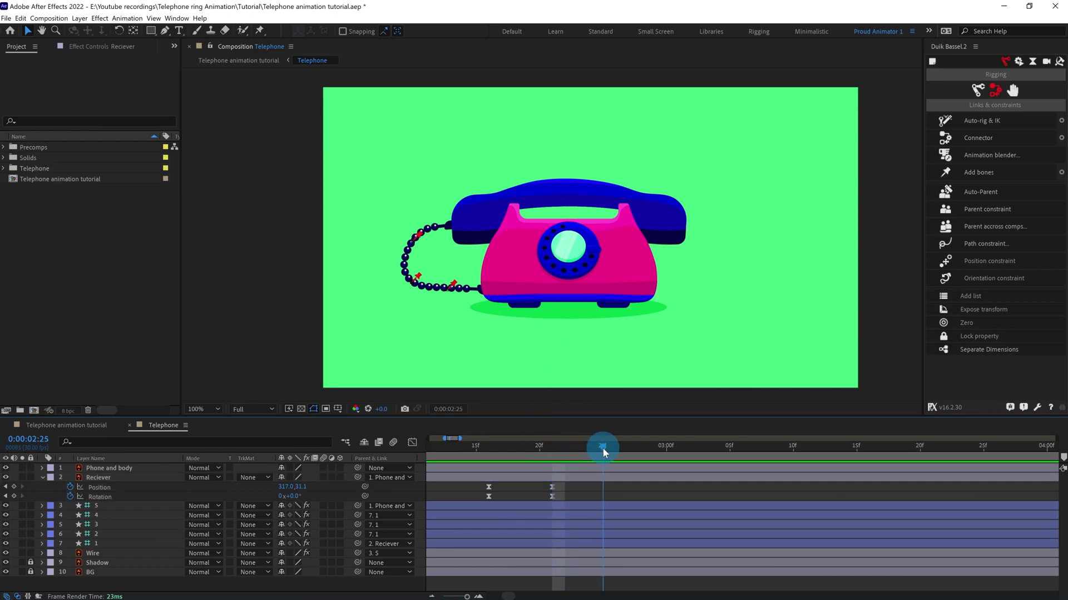
click(595, 477)
key(Up)
key(Up)
key(Up)
key(Up)
key(Up)
key(Up)
key(Up)
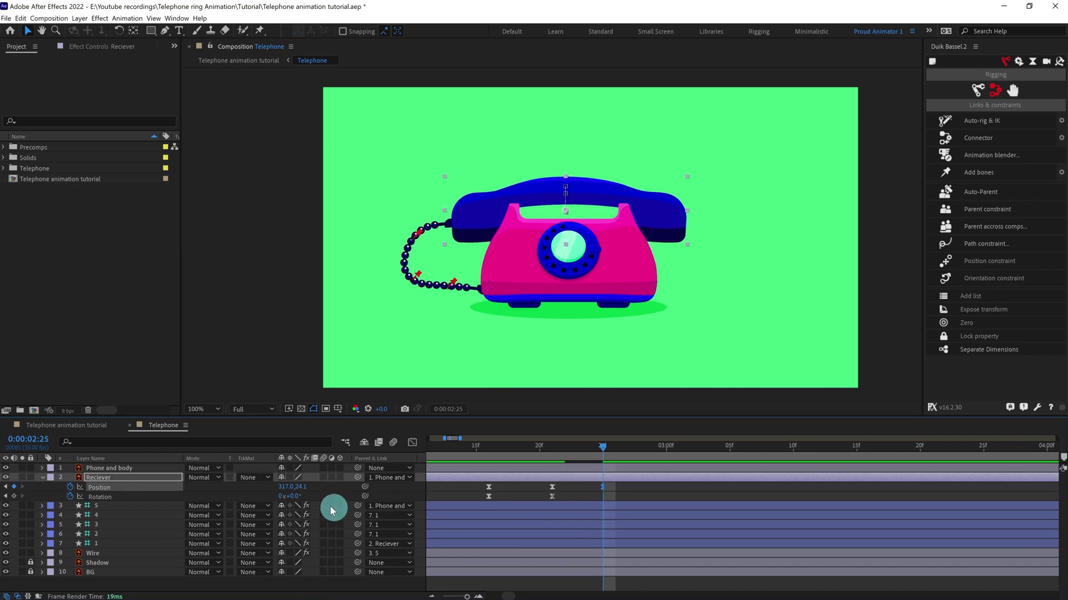
Step: Set the Reciever's rotation to 1° at 0:00:02:21 and -0.5° at 0:00:02:25
click(587, 497)
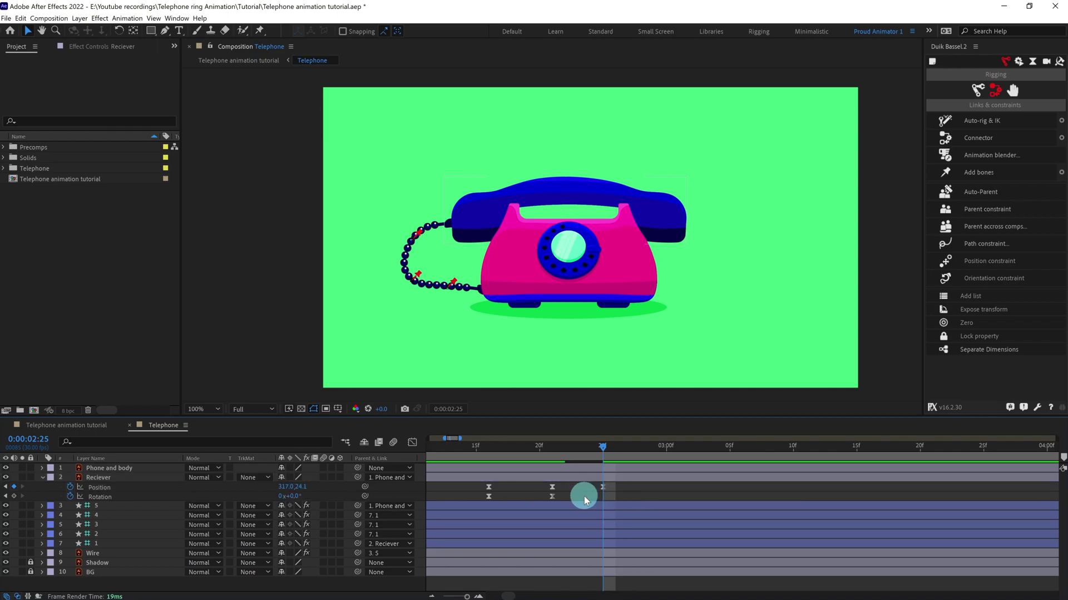
key(j)
key(j)
key(k)
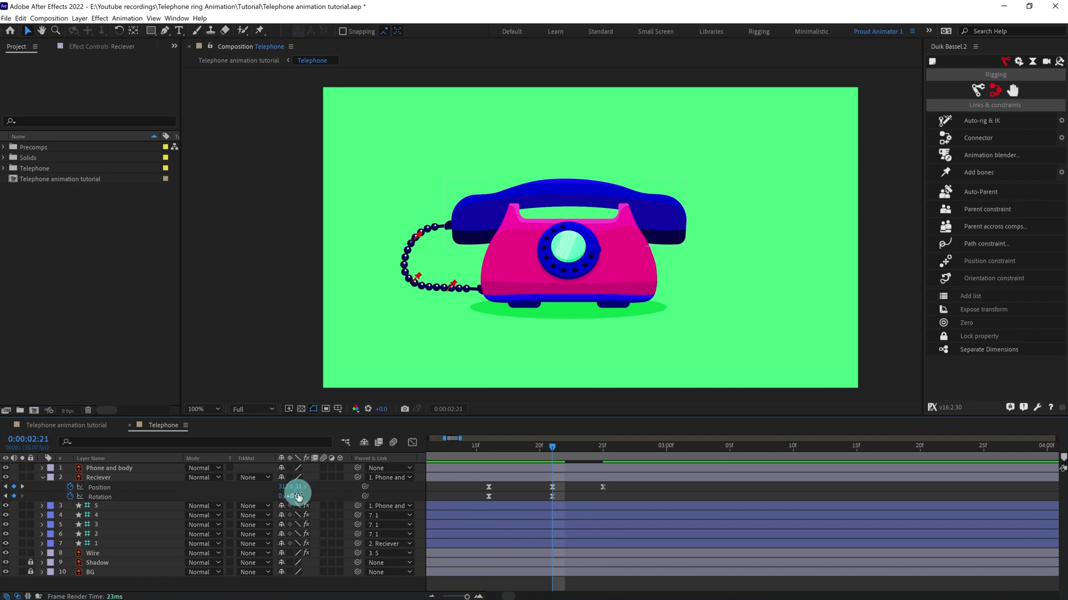
drag(295, 497, 296, 497)
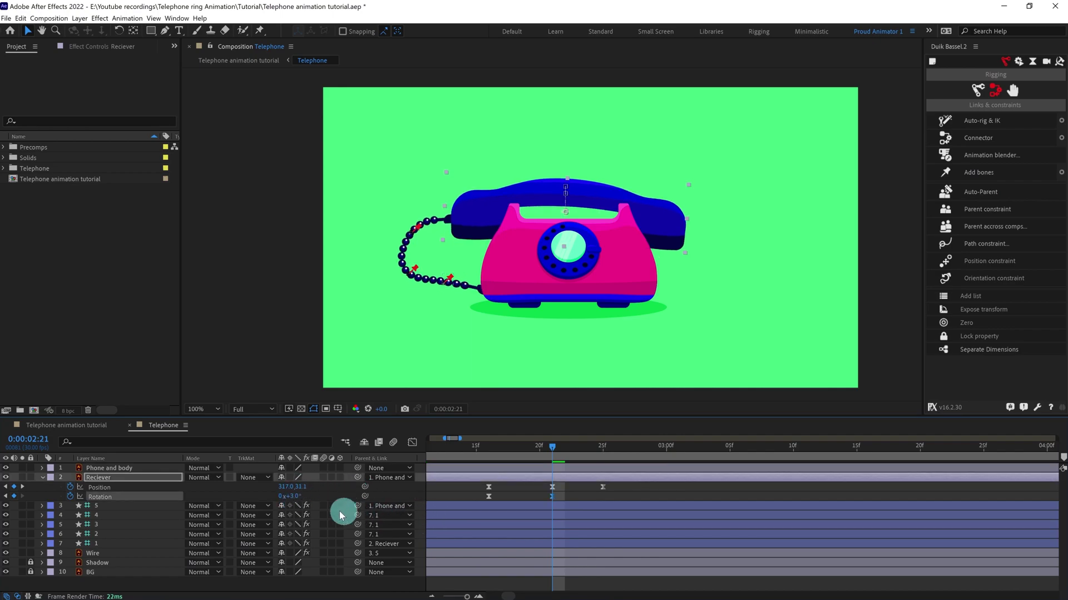
click(293, 495)
text(1)
key(Return)
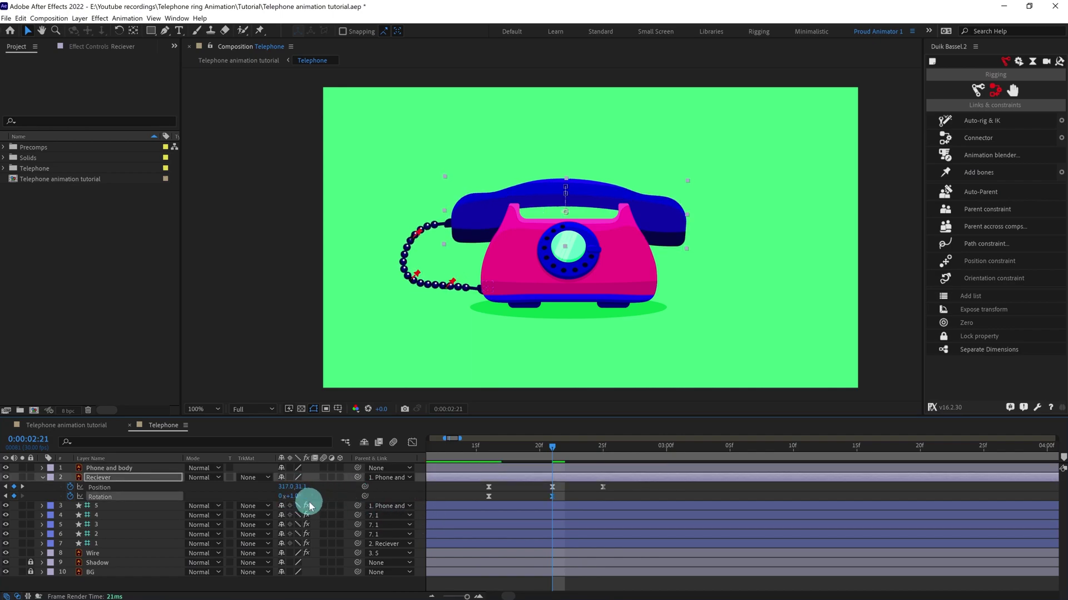
key(k)
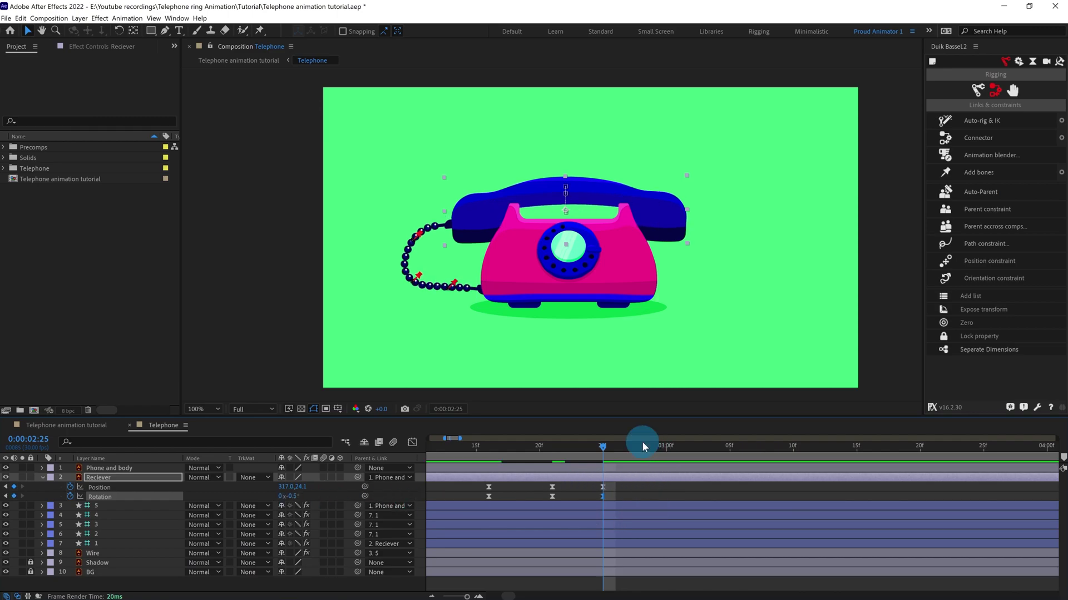
Step: Copy the Reciever's resting position and rotation keyframes from 0:00:01:00 and paste them at 0:00:02:28
key(minus)
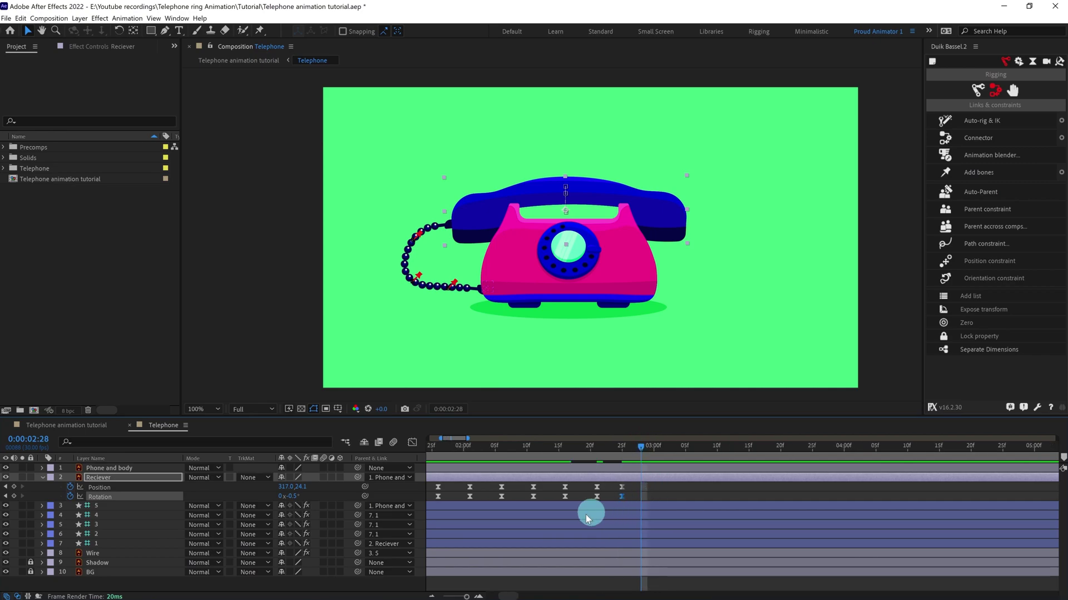
drag(451, 494, 482, 505)
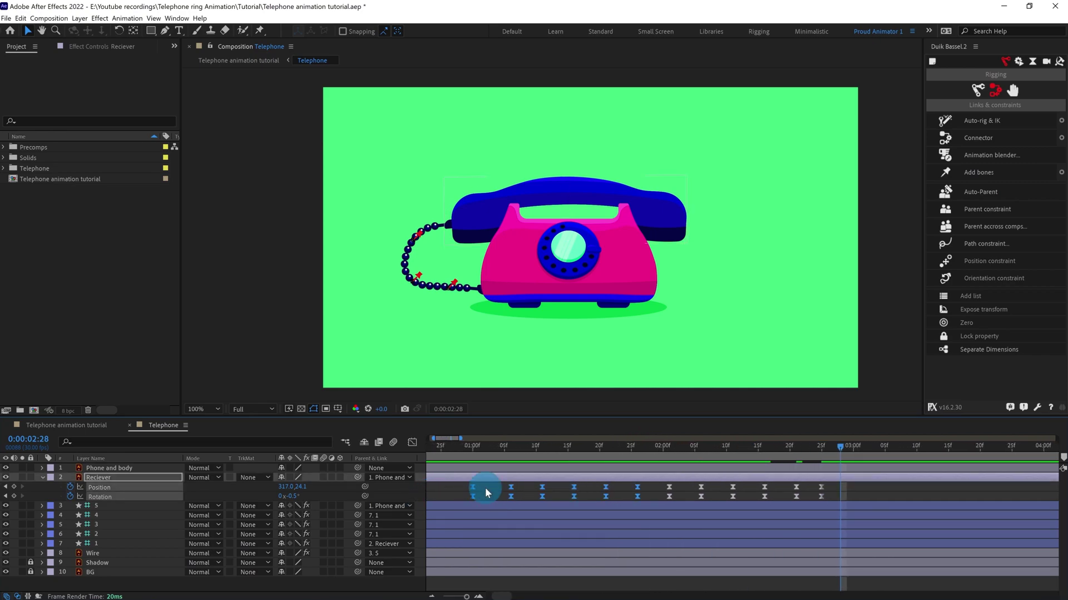
key(ctrl+c)
key(ctrl+v)
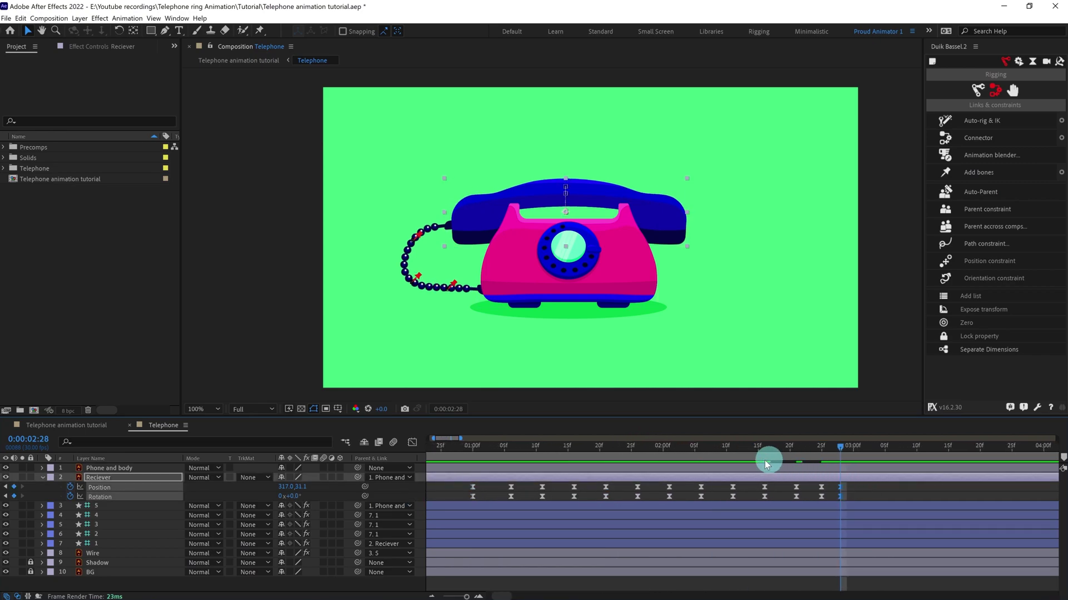
Step: Preview the complete receiver animation with its landing rebound from 0:00:00:28
drag(727, 443, 462, 442)
click(502, 464)
key(space)
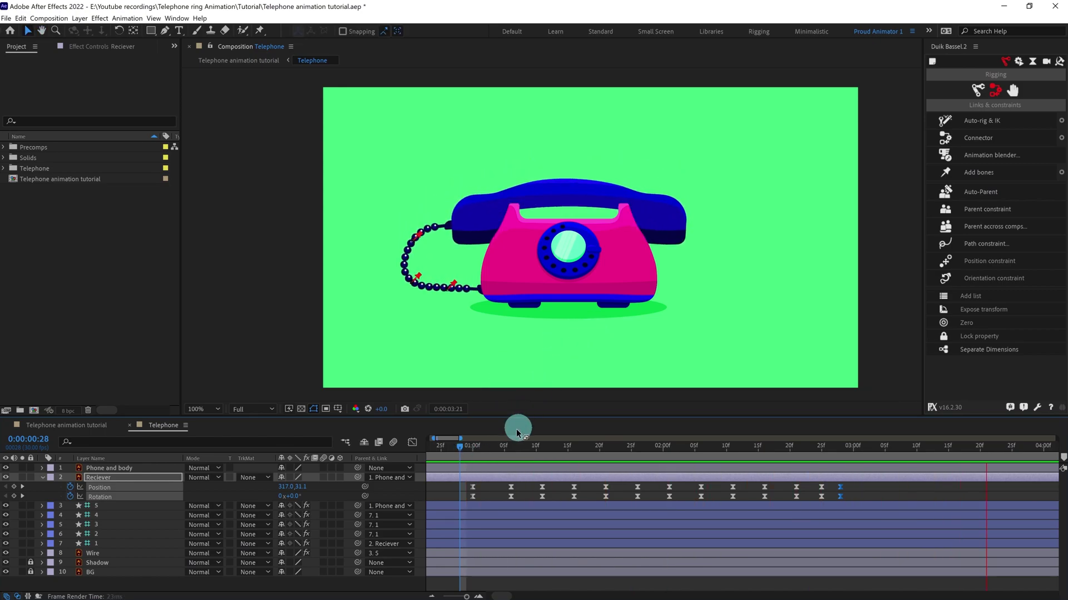
Step: Soften the landing rebound at 0:00:02:25 by lowering the Reciever layer to a Y position of 26.3
click(466, 446)
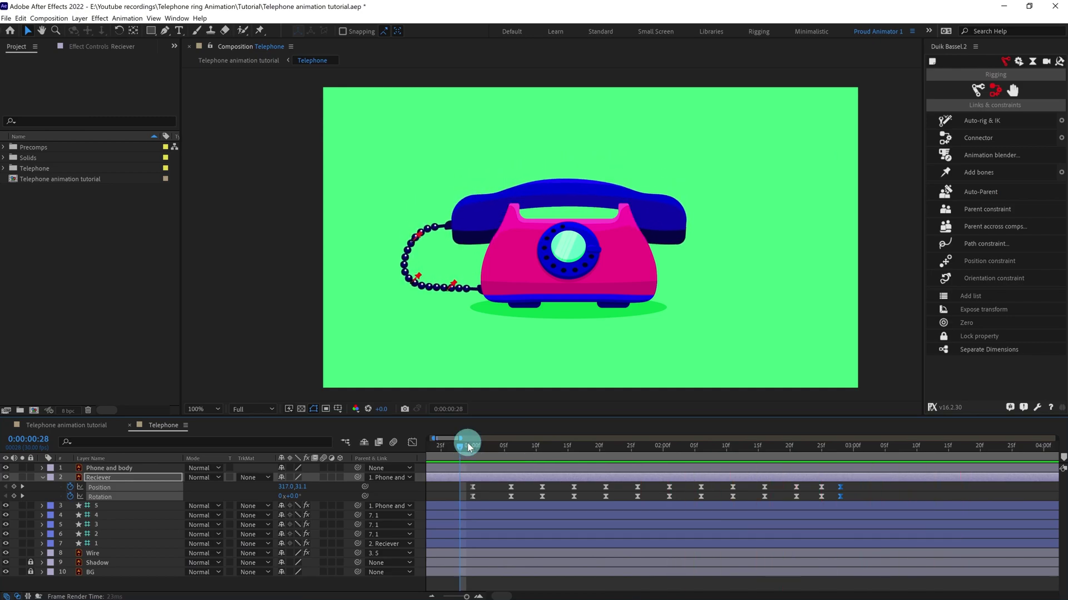
drag(468, 445, 822, 449)
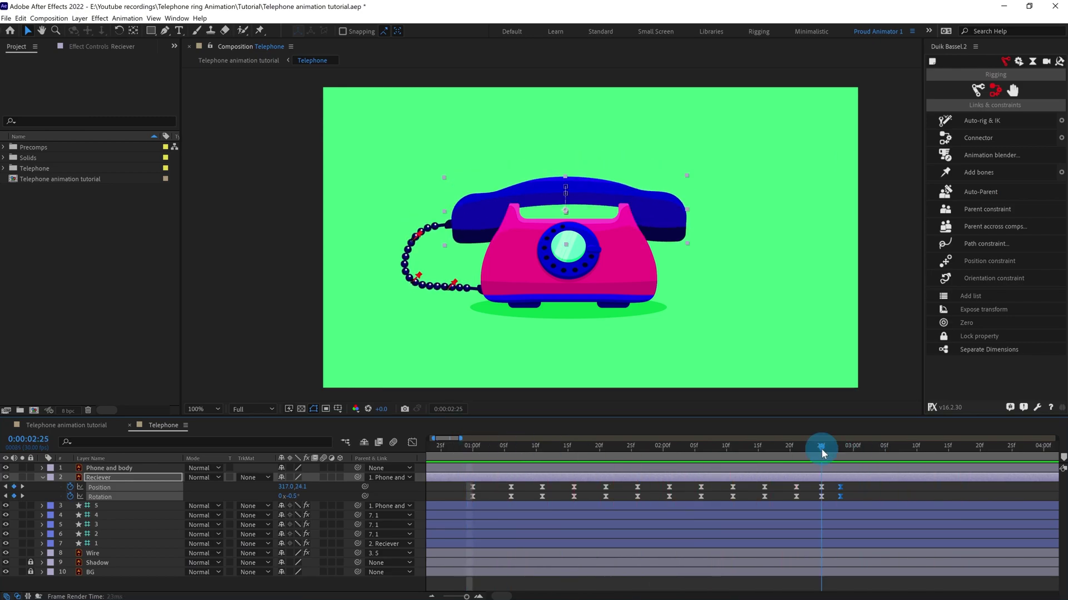
click(826, 485)
click(825, 478)
scroll(633, 288, up, 2)
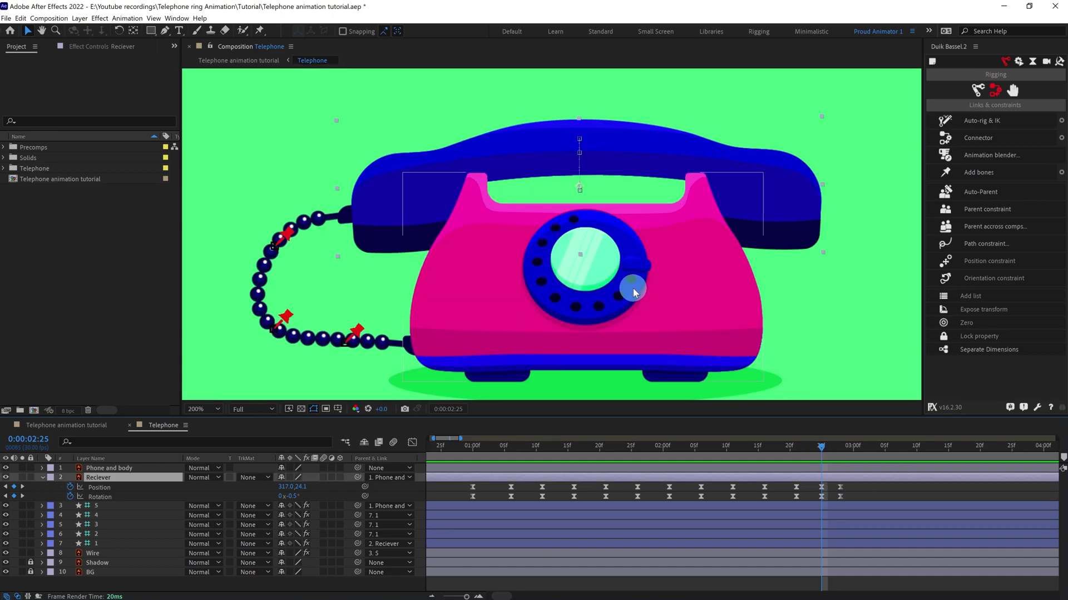
key(Down)
key(Down)
key(Down)
key(Down)
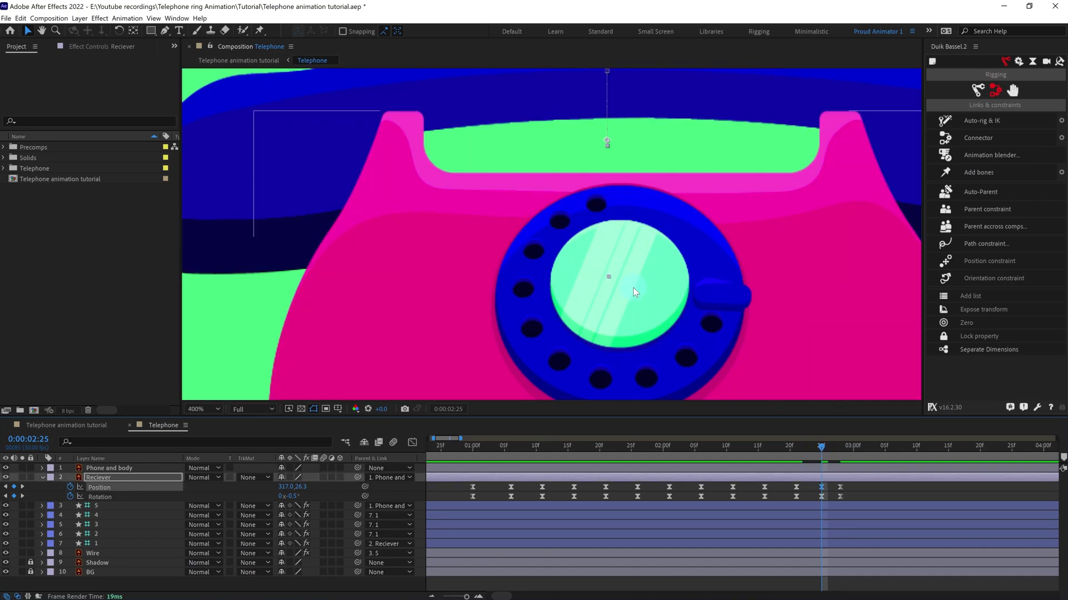
Step: Preview the receiver animation from 0:00:00:28 to check the softened landing
key(minus)
key(minus)
click(477, 447)
scroll(512, 276, down, 2)
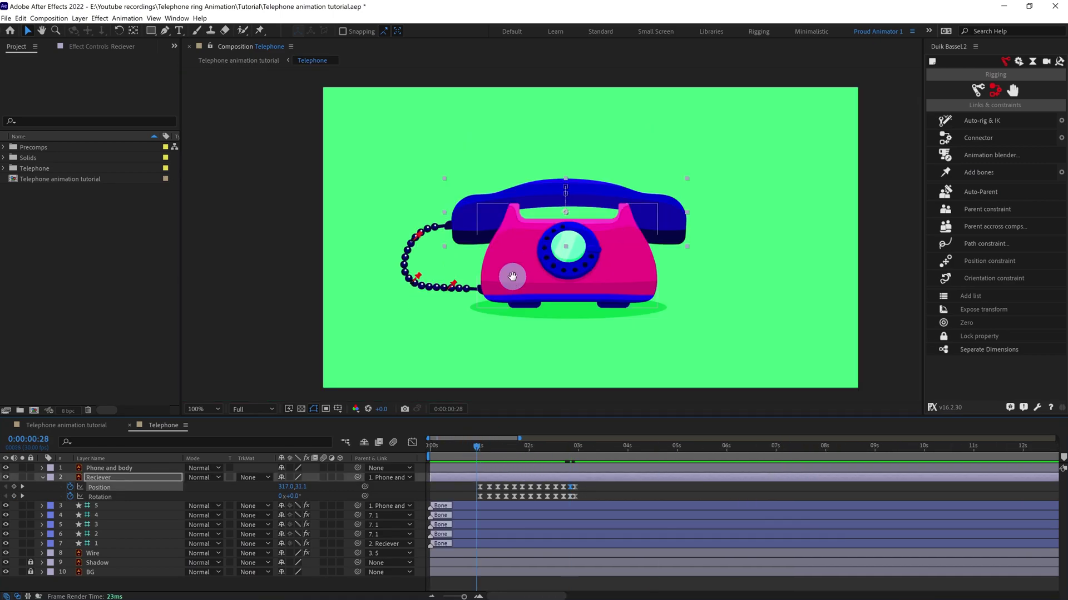
key(space)
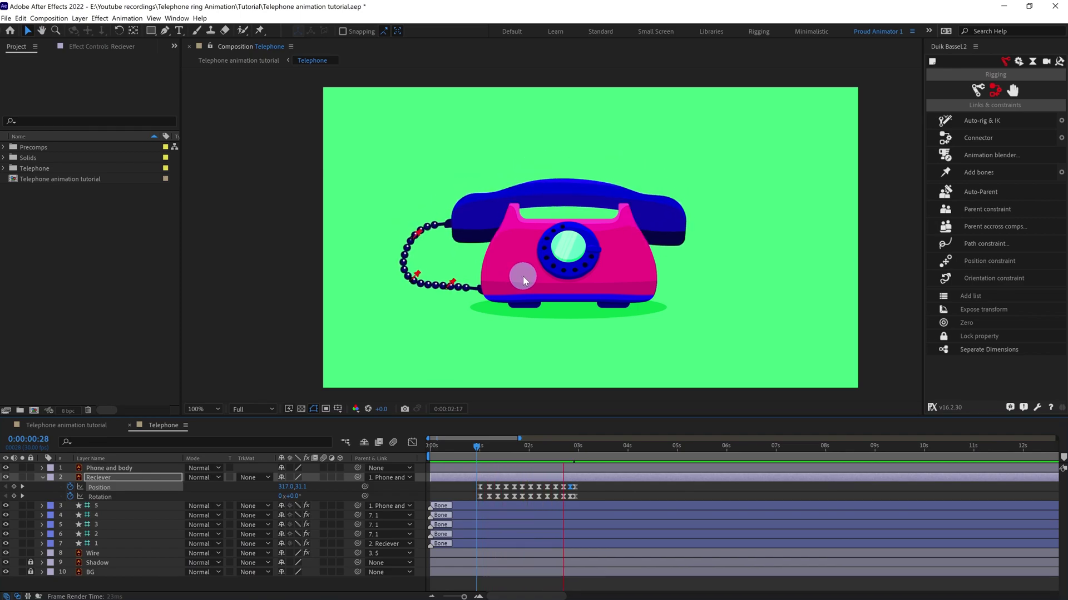
click(476, 446)
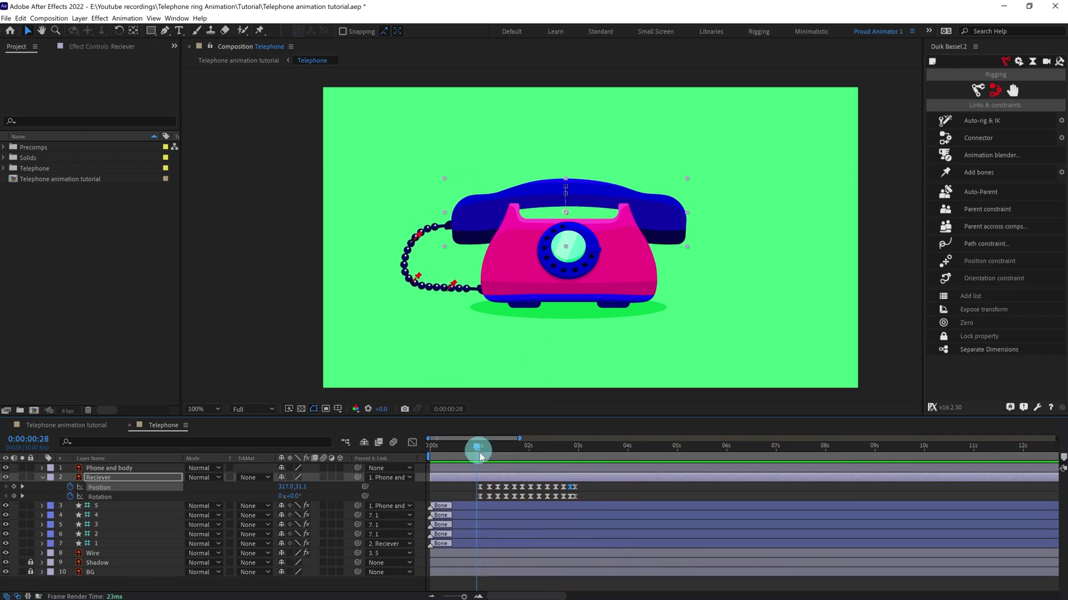
Step: Add Position keyframes to cord bone layers 4, 3 and 2 at 0:00:01:00
click(599, 496)
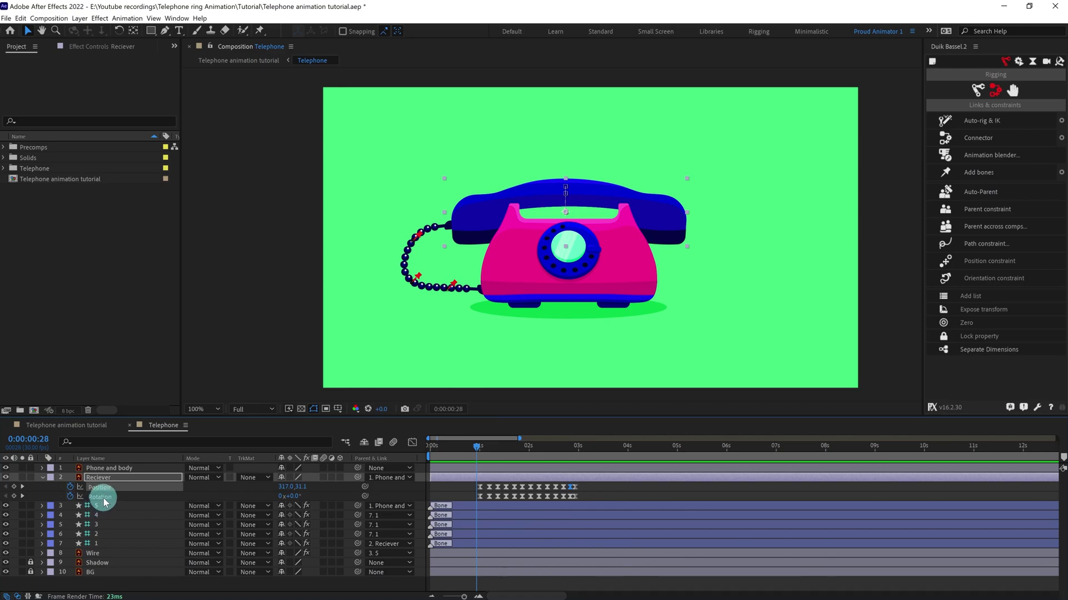
click(587, 495)
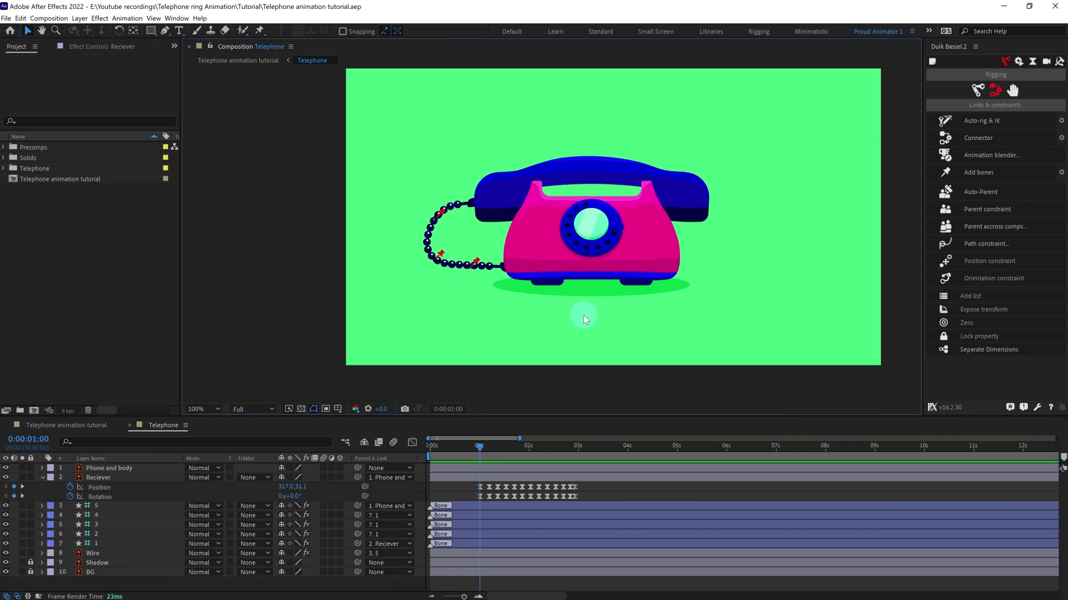
scroll(581, 305, up, 1)
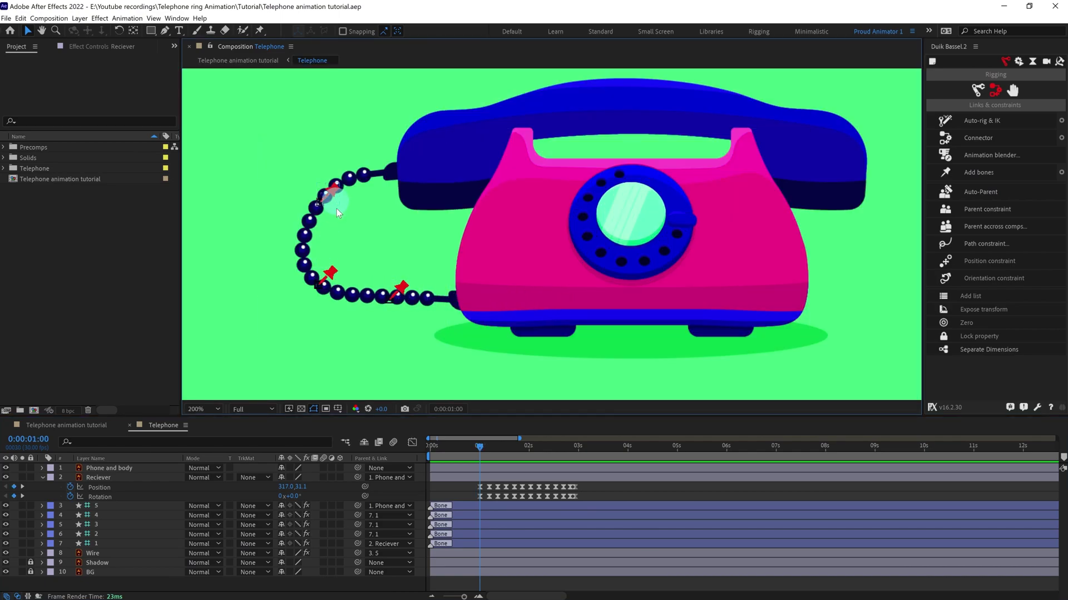
click(107, 517)
shift+click(98, 535)
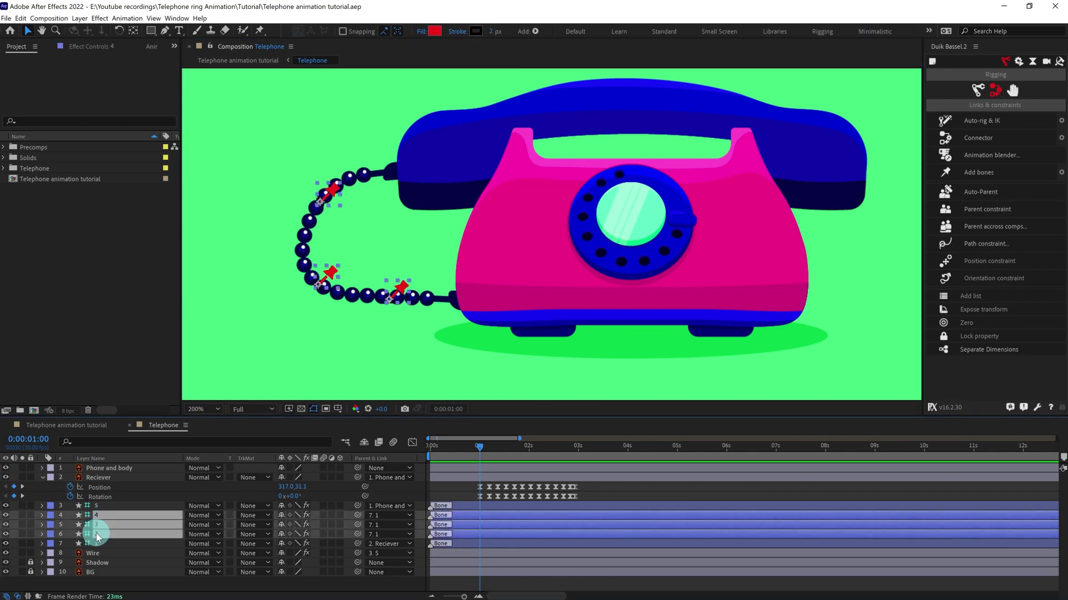
key(alt+shift+p)
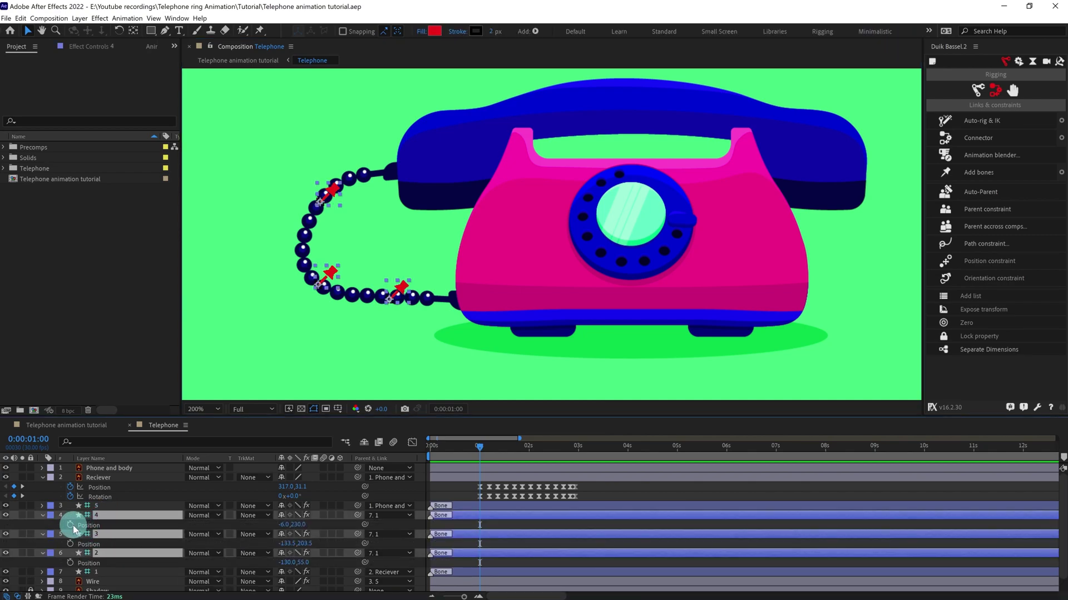
key(k)
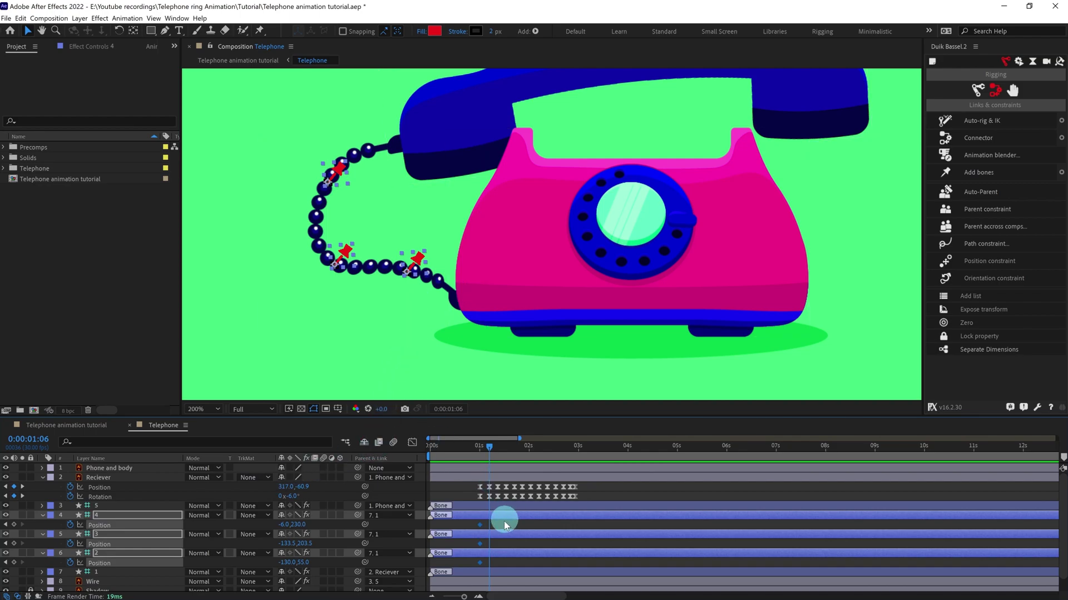
Step: At 0:00:01:06, reshape the cord by moving bone 4 to about (-83, 268), bone 3 to (-186.9, 195.4) and bone 2 to (-136.3, 42.8)
click(504, 521)
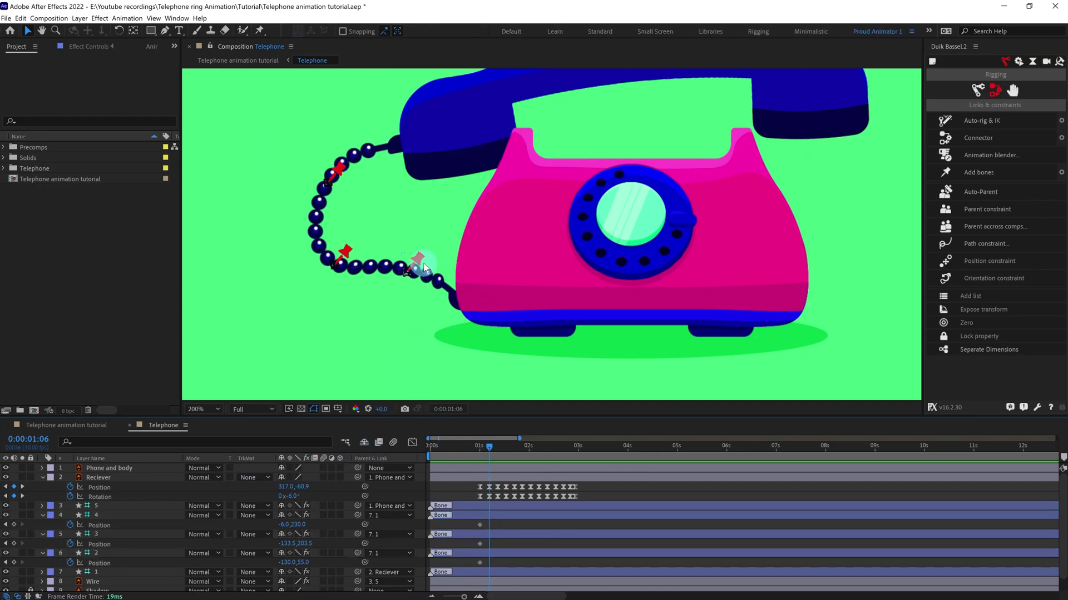
drag(417, 259, 388, 294)
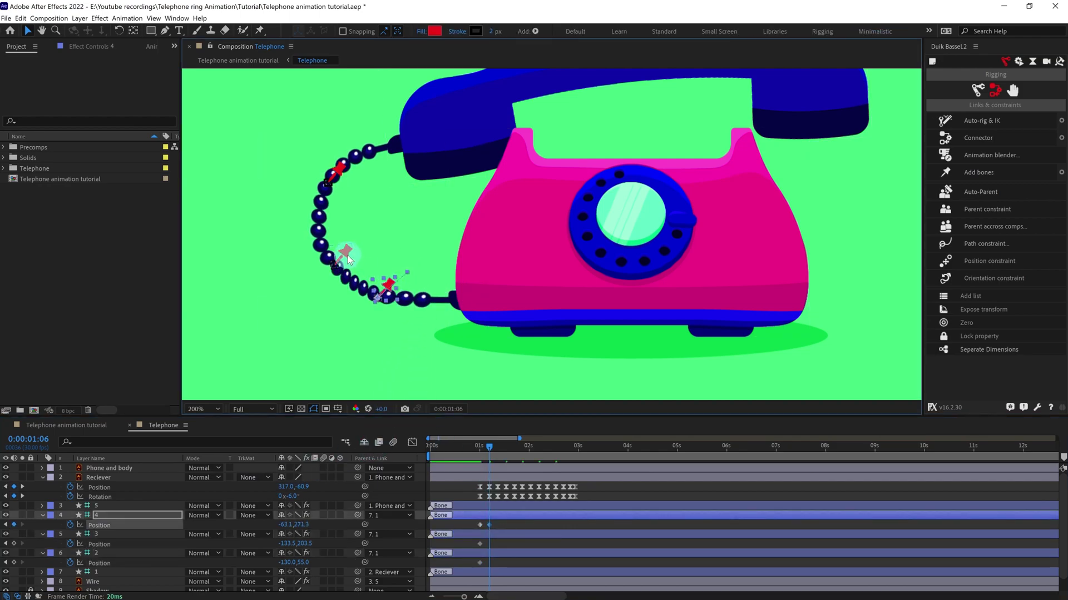
drag(346, 255, 326, 249)
drag(339, 167, 335, 161)
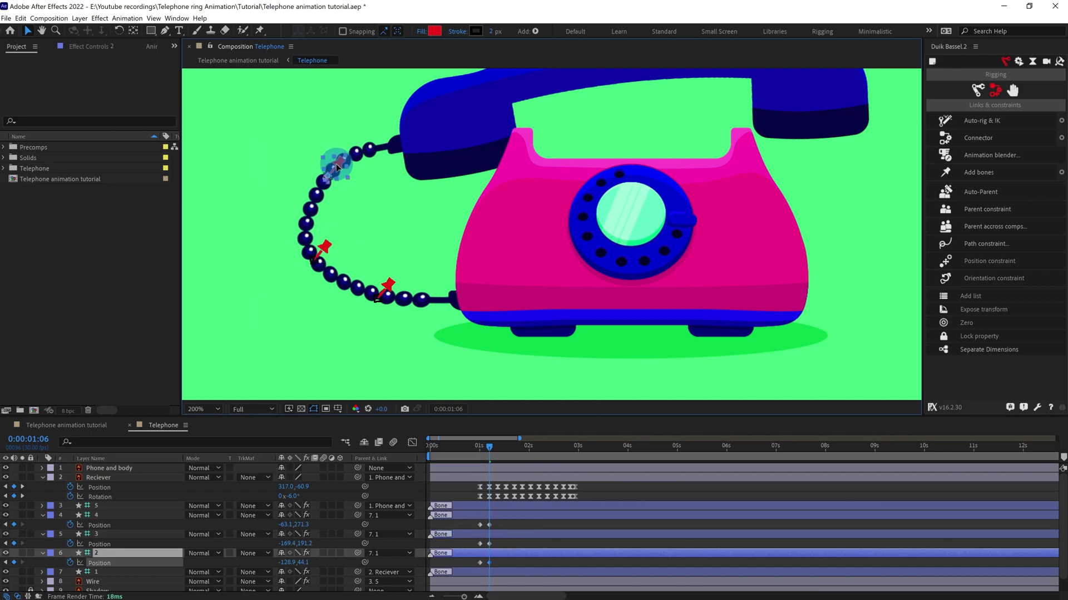
drag(383, 286, 370, 286)
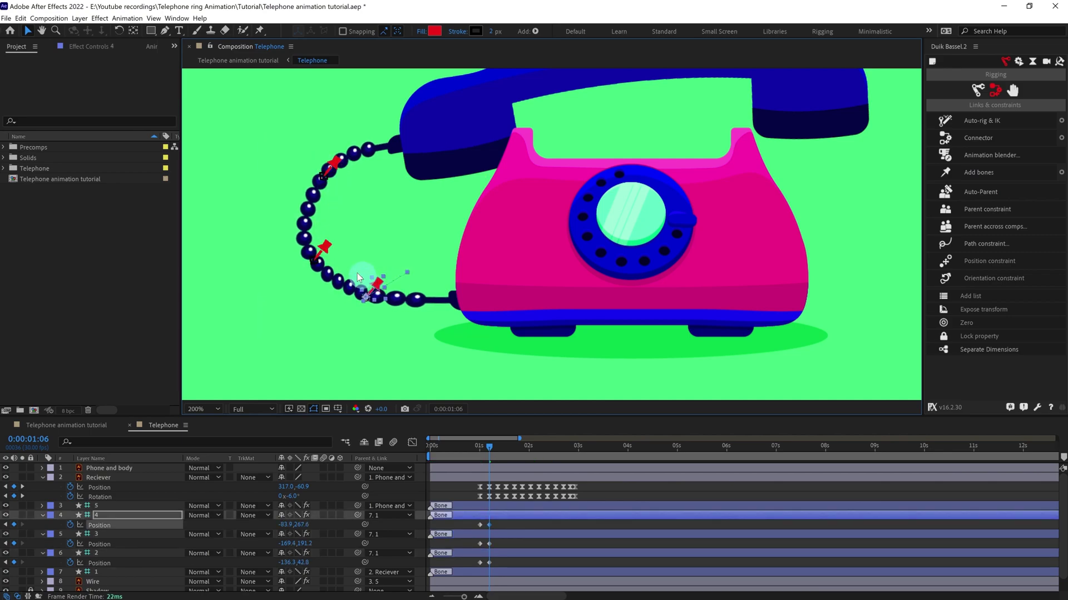
drag(325, 246, 316, 250)
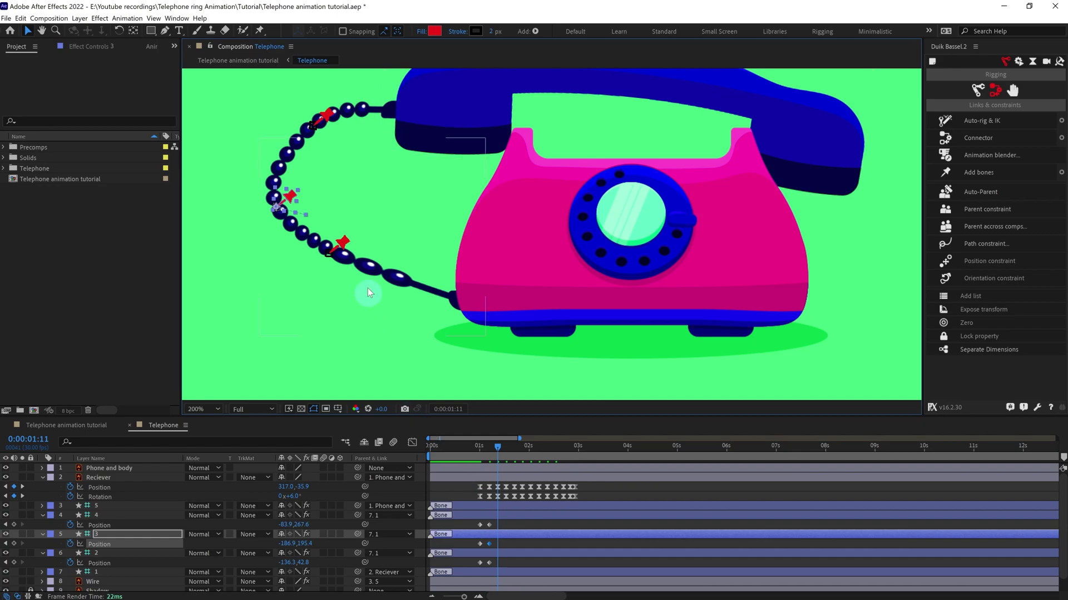
Step: At 0:00:01:11, reshape the cord by moving bone 4 to (-38.5, 331.2), bone 3 to (-144.9, 251.3) and bone 2 to (-119.7, 71.2)
drag(341, 243, 359, 294)
drag(292, 201, 310, 242)
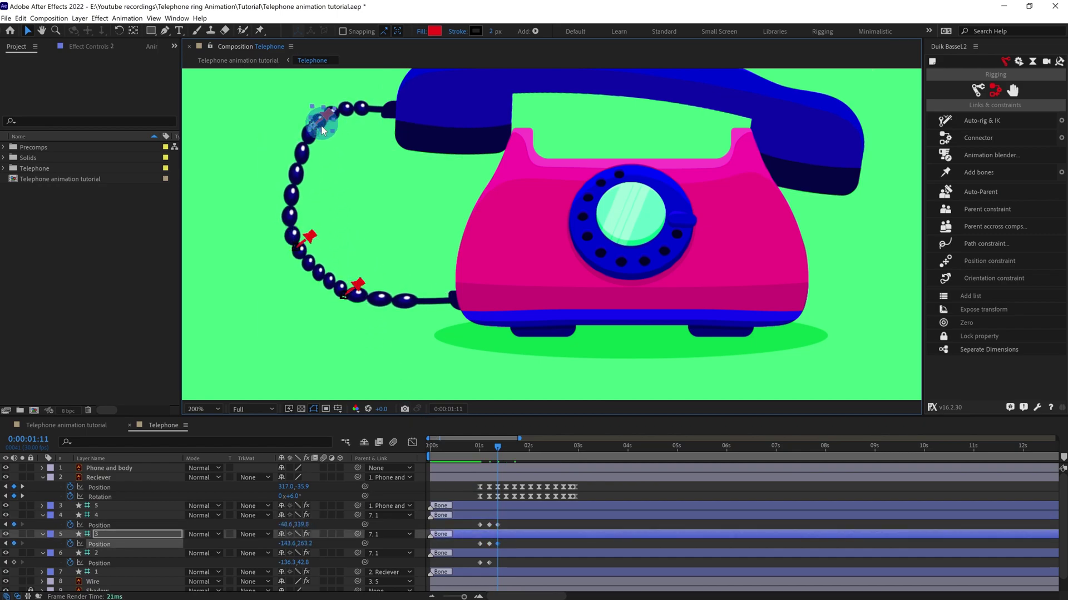
drag(325, 118, 333, 134)
drag(310, 239, 311, 231)
drag(360, 286, 366, 283)
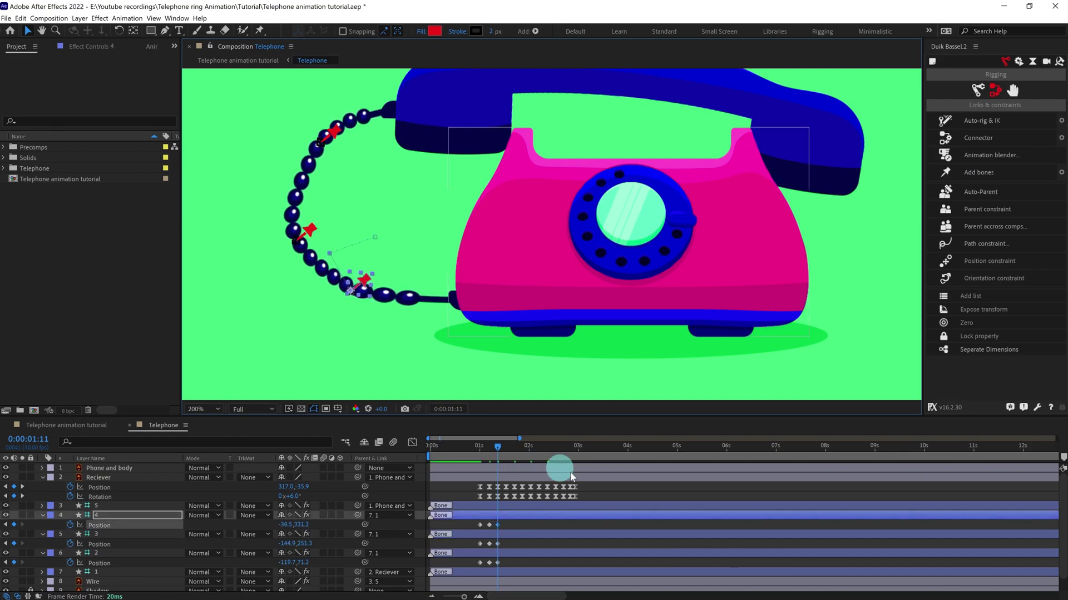
Step: Copy the 0:00:01:06 Position keyframes of bones 4, 3 and 2 and paste them on their layers at 0:00:01:16
key(k)
key(equal)
key(equal)
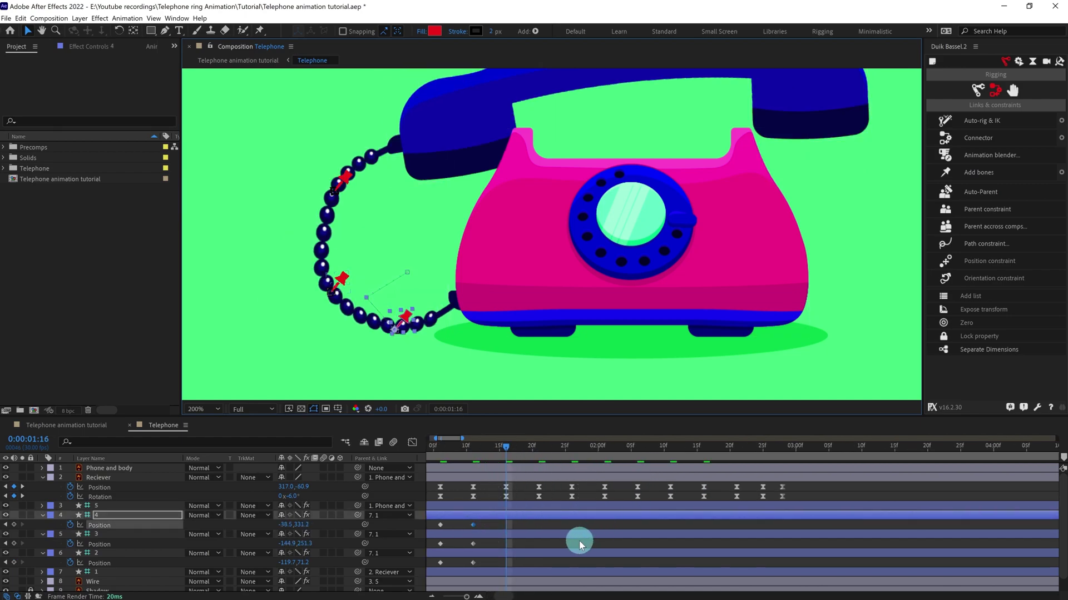
scroll(579, 544, down, 1)
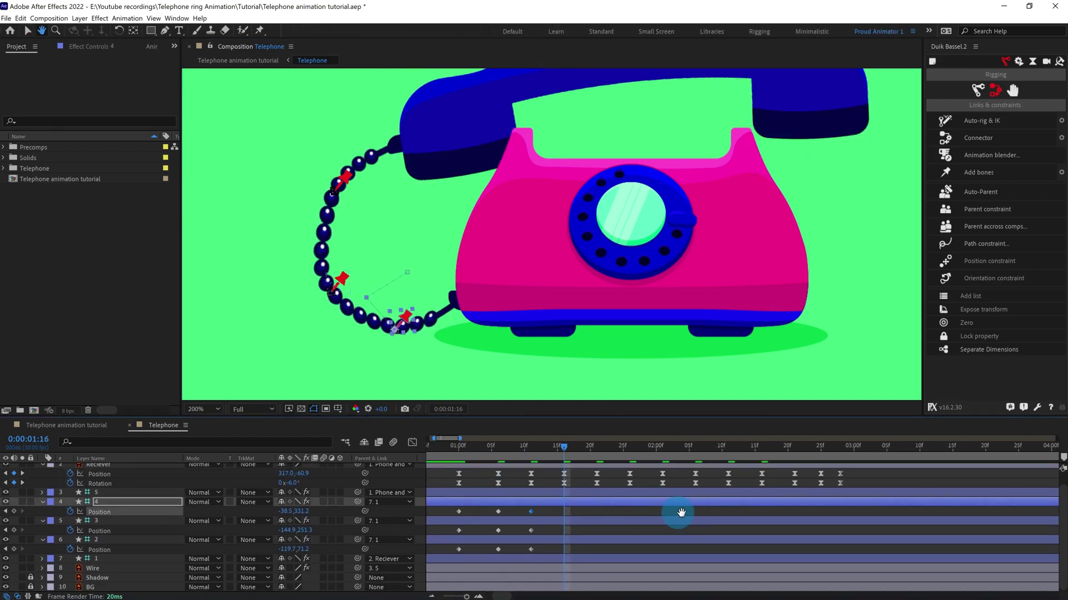
scroll(679, 512, left, 5)
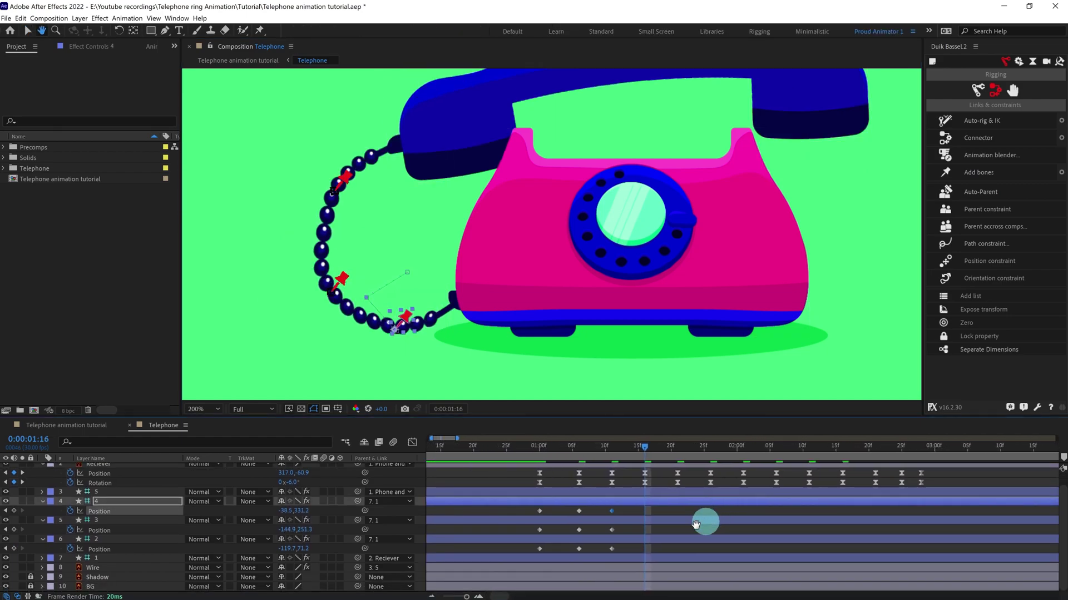
key(ctrl+c)
key(ctrl+v)
click(579, 530)
key(ctrl+c)
key(ctrl+v)
click(579, 549)
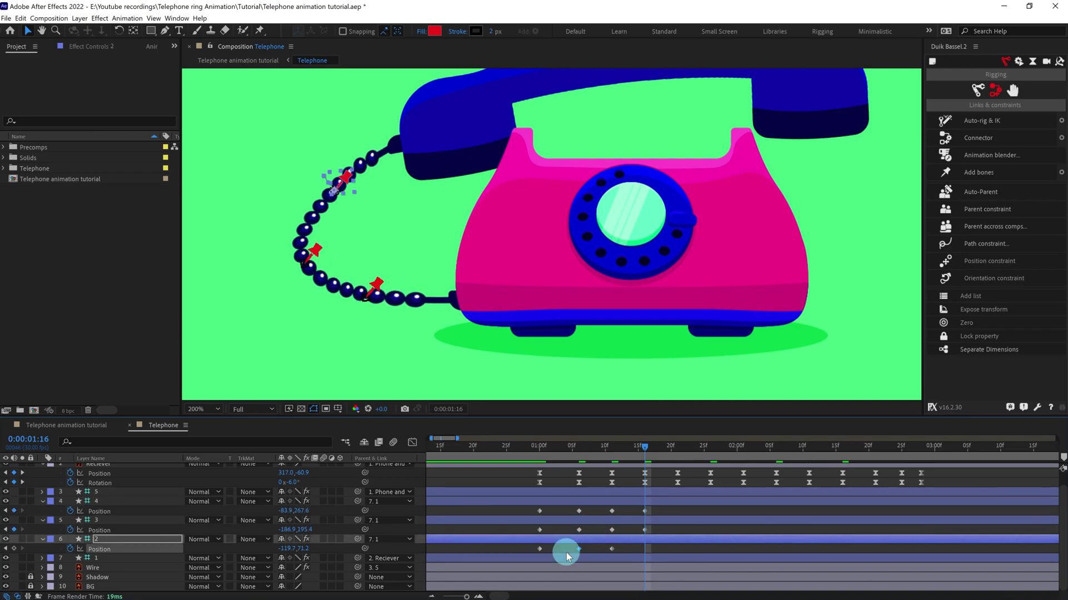
key(ctrl+c)
key(ctrl+v)
Step: Copy the 0:00:01:11 Position keyframes of bones 4, 3 and 2 and paste them on their layers at 0:00:01:21
click(675, 448)
click(612, 510)
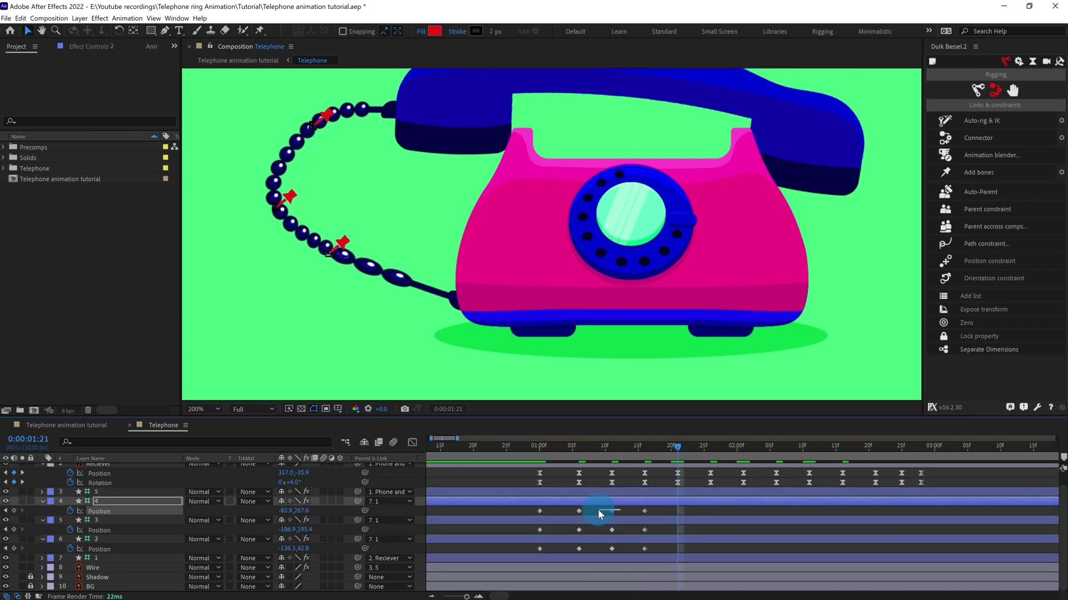
key(ctrl+c)
key(ctrl+v)
click(612, 530)
key(ctrl+c)
key(ctrl+v)
click(609, 551)
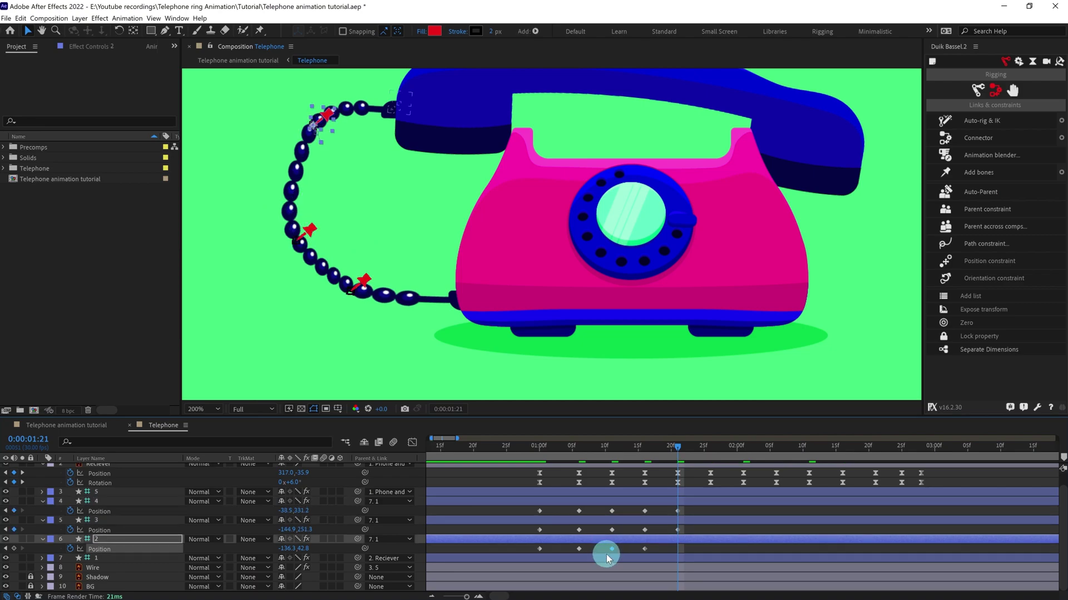
key(ctrl+c)
key(ctrl+v)
Step: Copy the 0:00:01:16 Position keyframes of bones 4, 3 and 2 and paste them on their layers at 0:00:01:26
key(k)
click(644, 511)
key(ctrl+c)
key(ctrl+v)
click(644, 530)
key(ctrl+c)
key(ctrl+v)
click(645, 550)
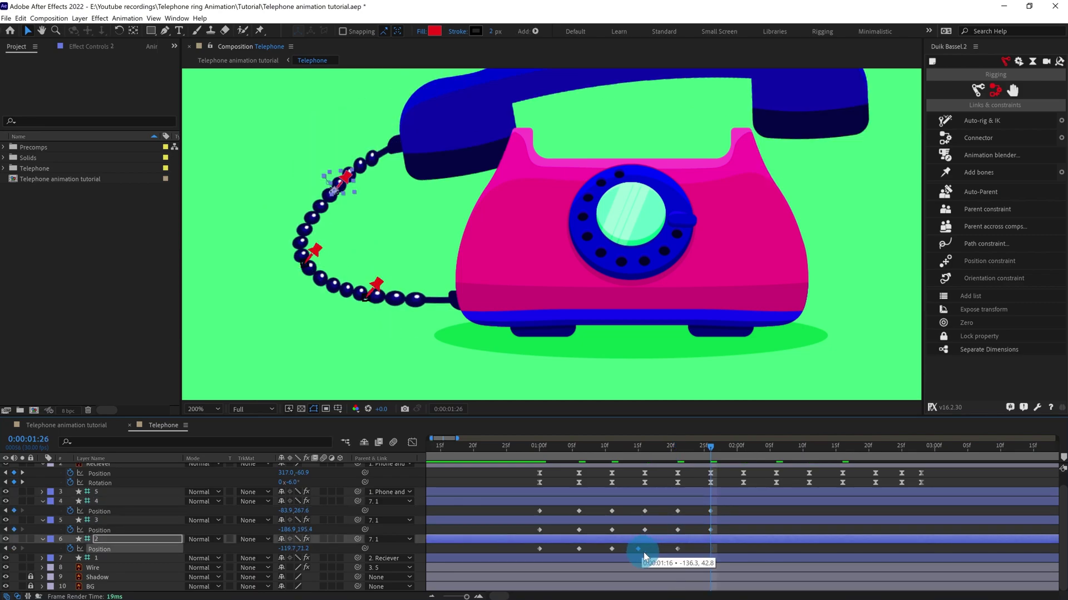
key(ctrl+c)
key(ctrl+v)
Step: Copy the 0:00:01:21 Position keyframes of bones 4, 3 and 2 and paste them on their layers at 0:00:02:01
key(k)
click(677, 512)
key(ctrl+c)
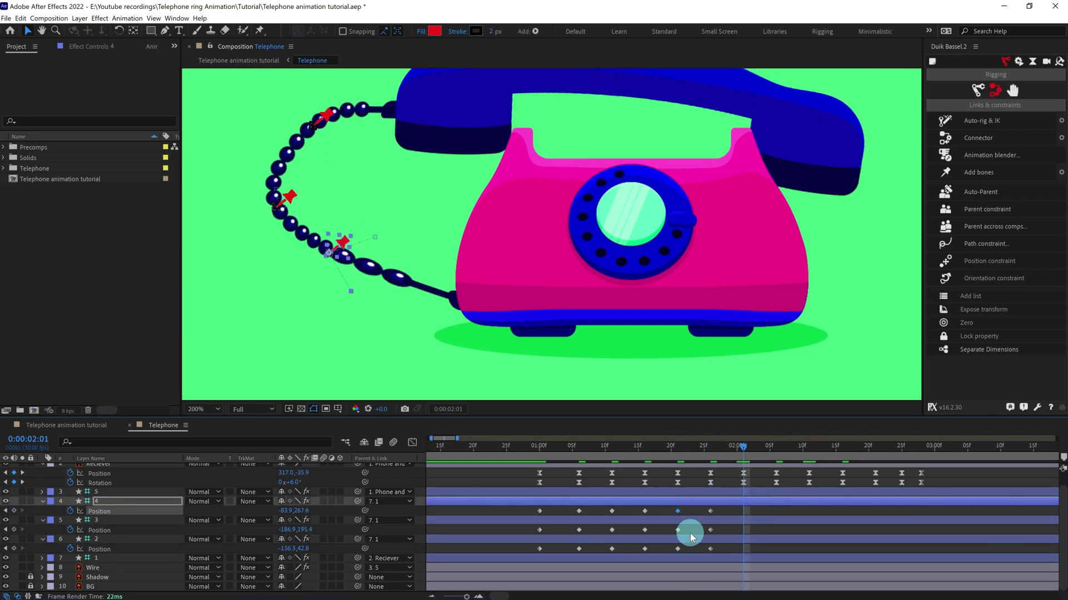
key(ctrl+v)
click(677, 531)
key(ctrl+c)
key(ctrl+v)
click(677, 550)
key(ctrl+c)
key(ctrl+v)
Step: Copy the 0:00:01:26 Position keyframes of bones 4, 3 and 2 and paste them on their layers at 0:00:02:06
key(Page_Down)
key(Page_Down)
key(Page_Down)
key(Page_Down)
key(Page_Down)
click(710, 510)
key(ctrl+c)
key(ctrl+v)
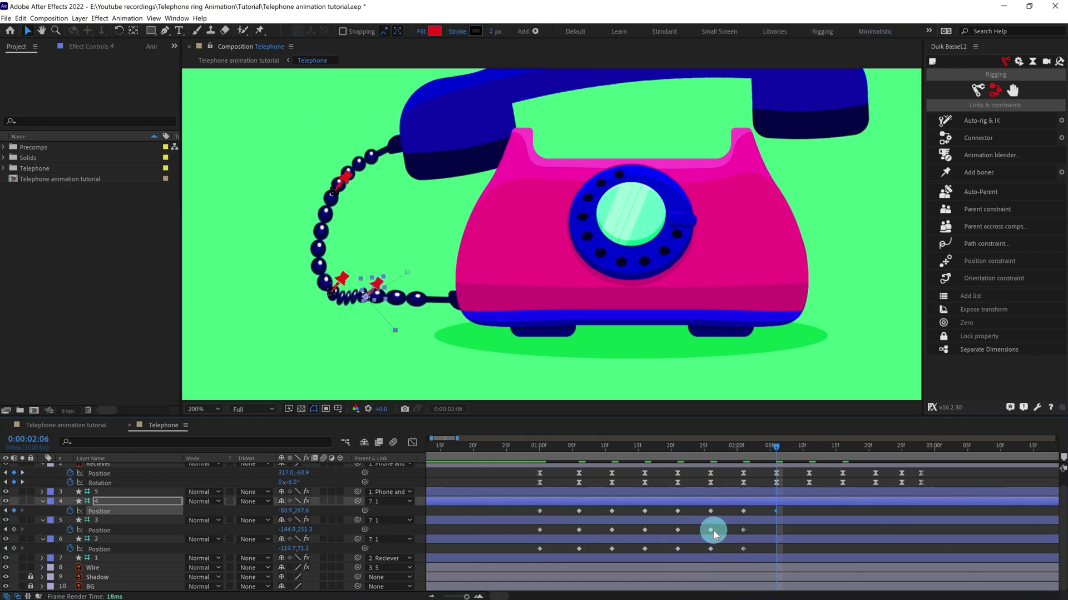
click(710, 530)
key(ctrl+c)
key(ctrl+v)
click(710, 548)
key(ctrl+c)
key(ctrl+v)
Step: Copy the 0:00:02:01 Position keyframes of bones 4, 3 and 2 and paste them on their layers at 0:00:02:11
key(Page_Down)
key(Page_Down)
key(Page_Down)
key(Page_Down)
key(Page_Down)
click(743, 510)
key(ctrl+c)
key(ctrl+v)
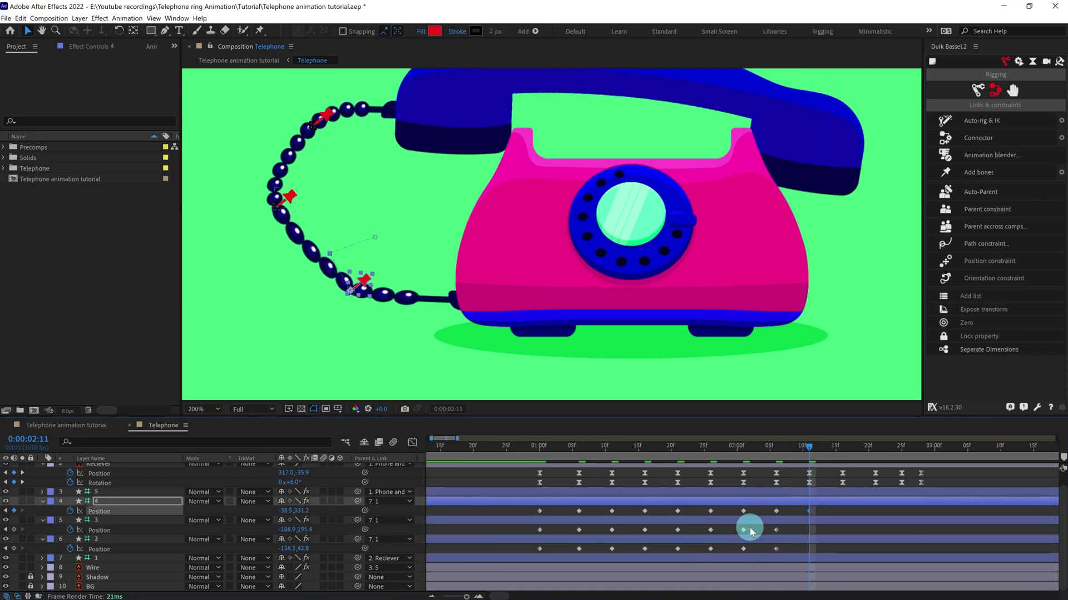
click(743, 530)
key(ctrl+c)
key(ctrl+v)
click(741, 549)
key(ctrl+c)
key(ctrl+v)
Step: Copy the 0:00:02:06 Position keyframes of bones 4, 3 and 2 and paste them on their layers at 0:00:02:16
key(Page_Down)
key(Page_Down)
key(Page_Down)
key(Page_Down)
key(Page_Down)
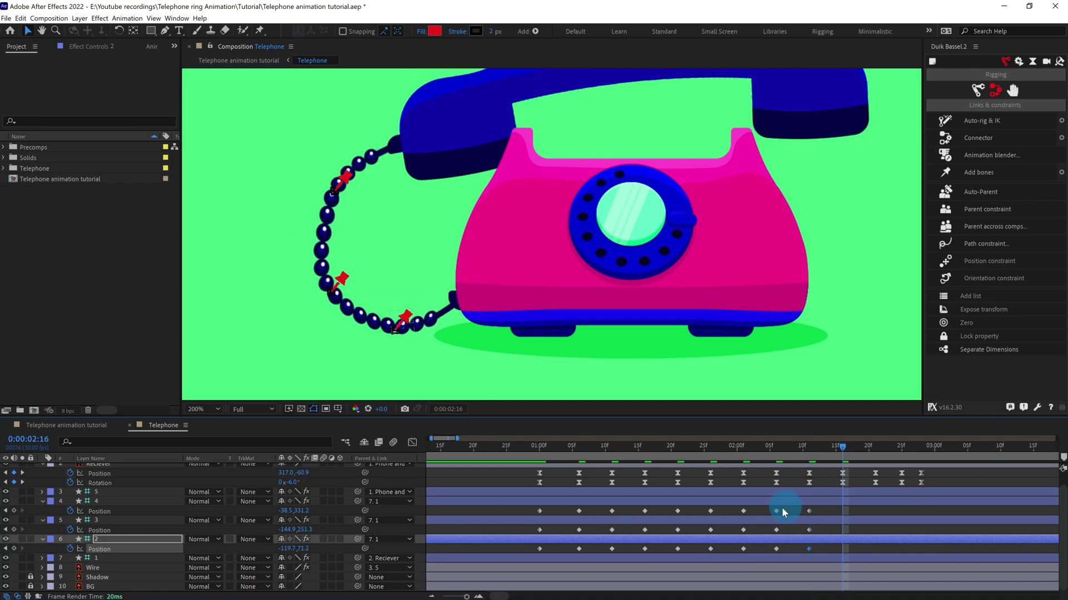
click(776, 510)
key(ctrl+c)
key(ctrl+v)
click(776, 530)
key(ctrl+c)
key(ctrl+v)
click(776, 549)
key(ctrl+c)
key(ctrl+v)
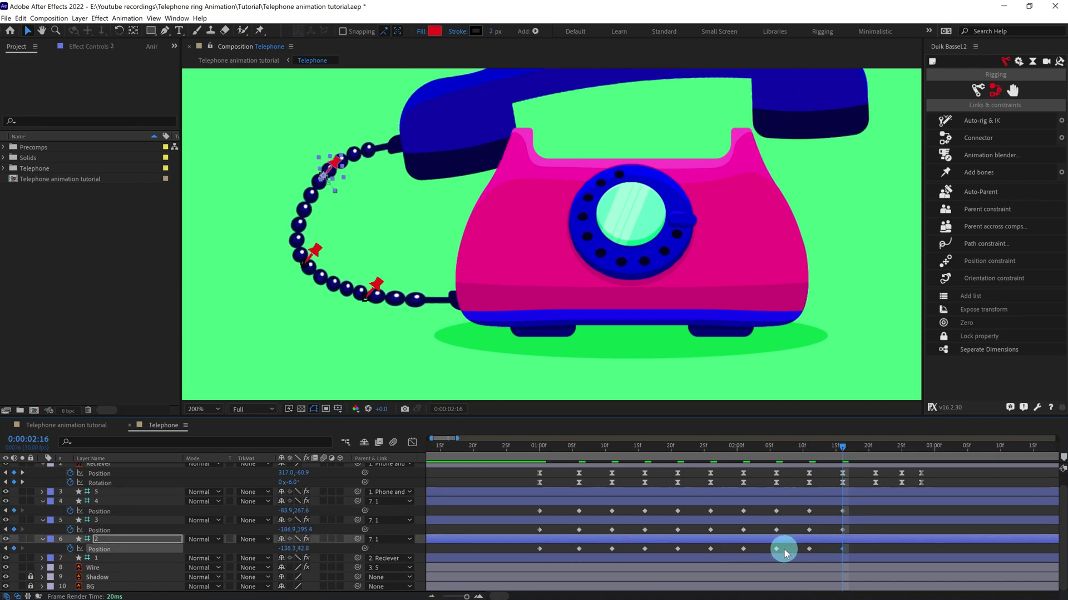
Step: Copy the resting Position keyframes of bones 4, 3 and 2 from 0:00:01:00 and paste them at 0:00:02:21
key(Page_Down)
key(Page_Down)
key(Page_Down)
key(Page_Down)
key(Page_Down)
click(537, 510)
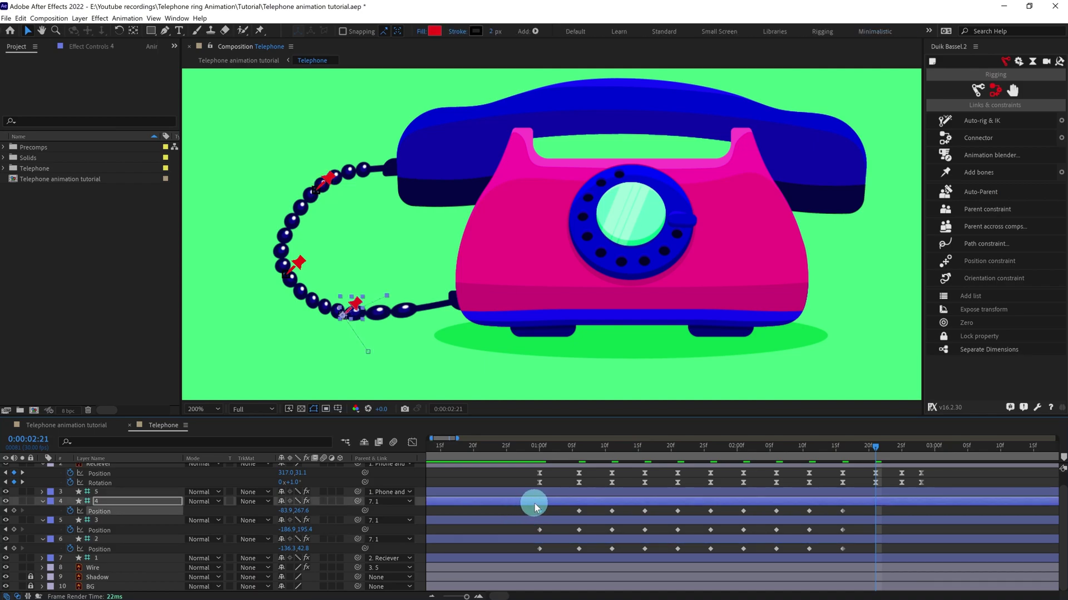
key(ctrl+v)
drag(553, 539, 527, 528)
key(ctrl+c)
key(ctrl+v)
click(540, 549)
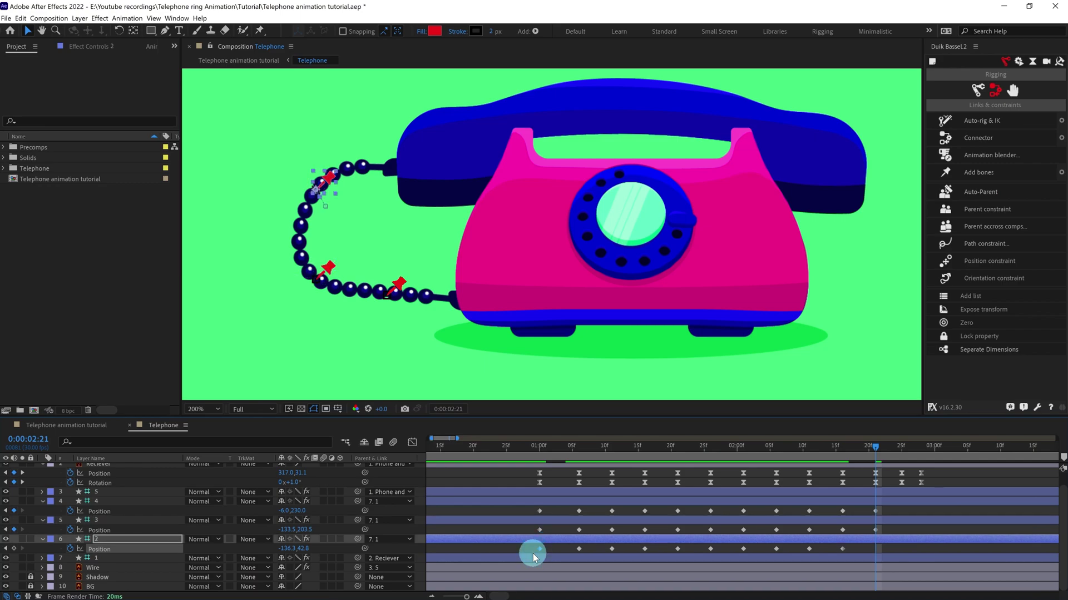
key(ctrl+c)
key(ctrl+v)
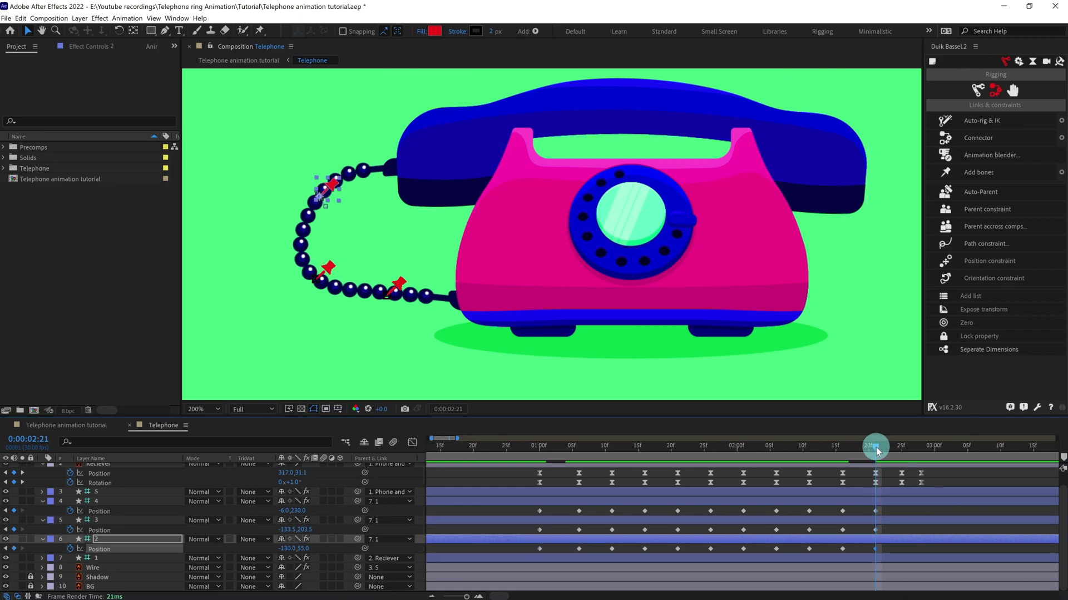
Step: Add Position keyframes to bones 4, 3 and 2 at 0:00:02:25 and at 0:00:02:29
drag(877, 449, 905, 448)
click(14, 511)
click(14, 529)
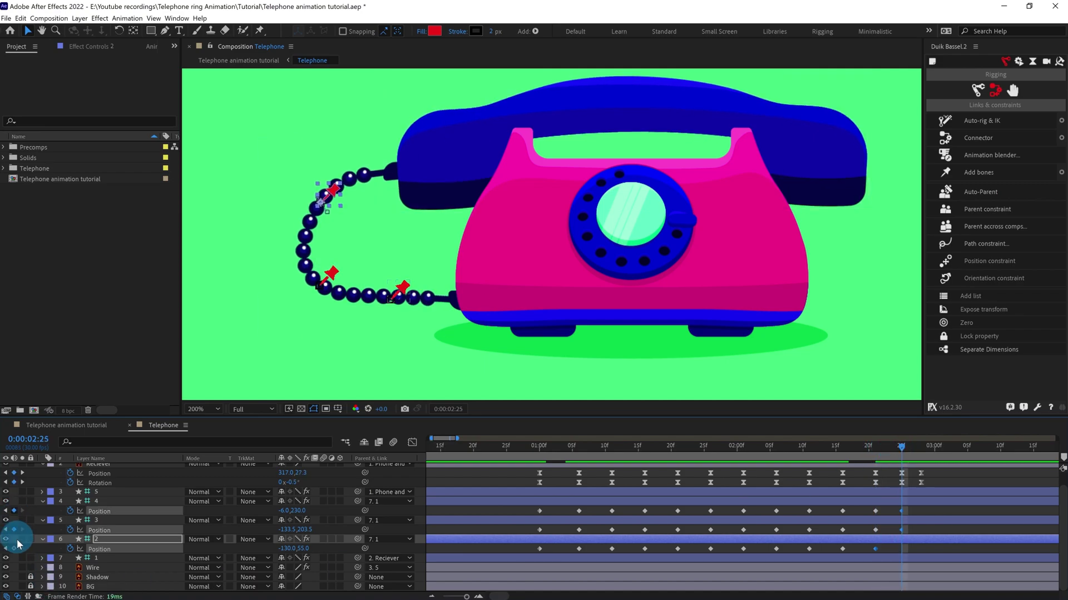
click(14, 549)
click(923, 443)
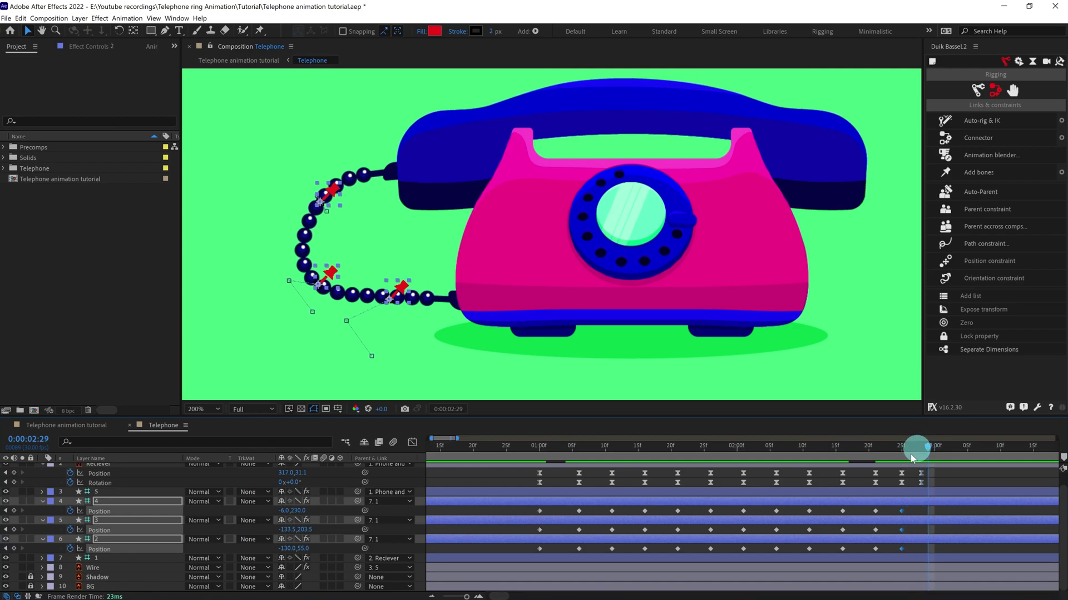
click(14, 549)
click(14, 530)
click(14, 511)
Step: At 0:00:02:21, move bone 4 to about 2.4, 223.4 and bone 3 to about -119.9, 196.5, and shift bone 2 slightly down
click(833, 454)
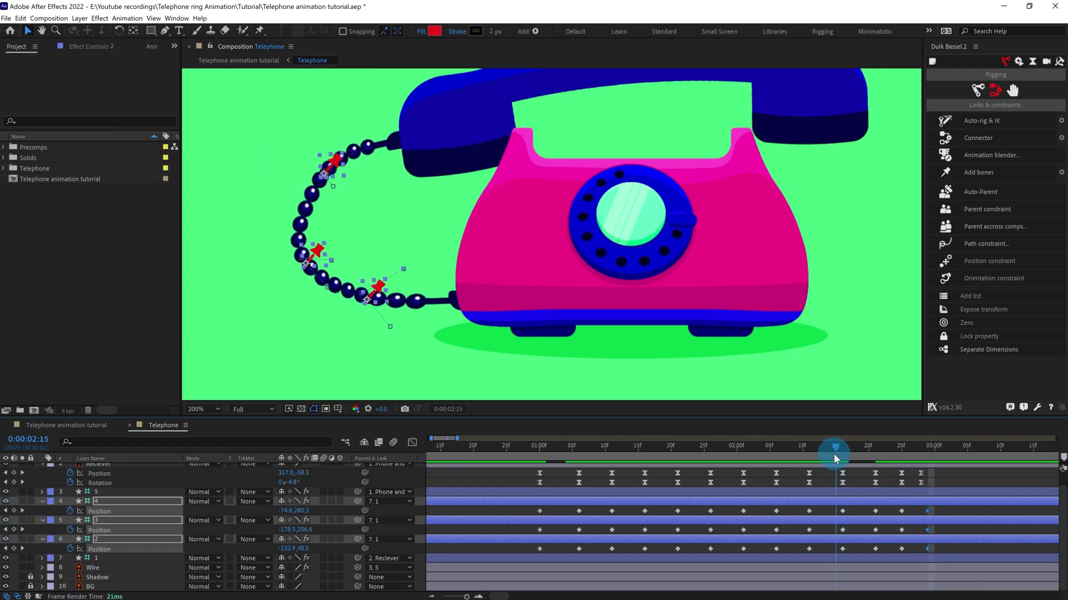
drag(833, 454, 876, 458)
key(h)
key(period)
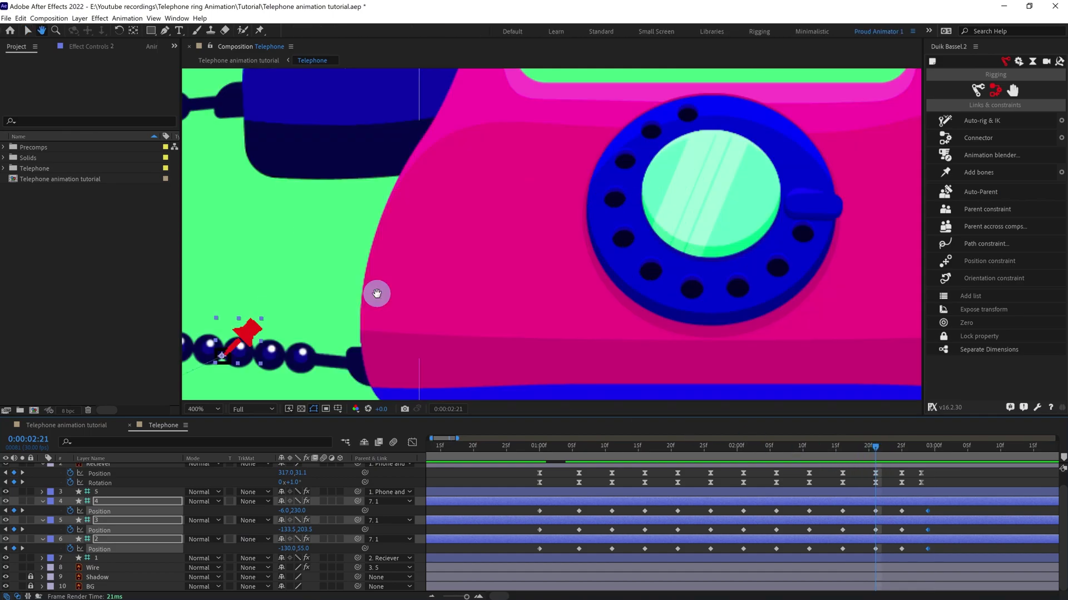
drag(376, 294, 655, 263)
key(v)
click(885, 507)
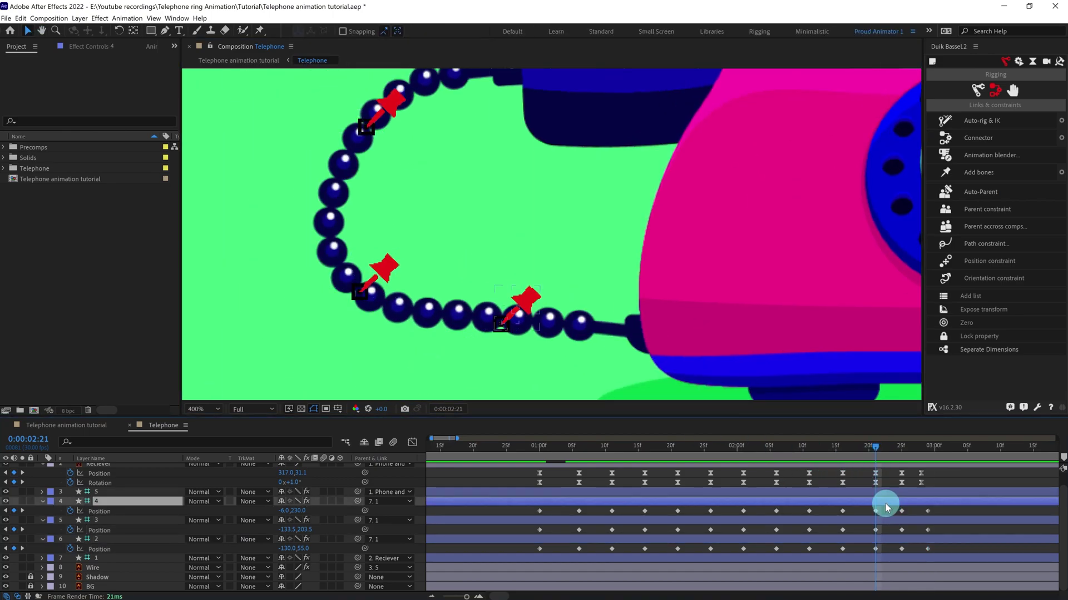
drag(520, 300, 530, 297)
drag(388, 267, 402, 257)
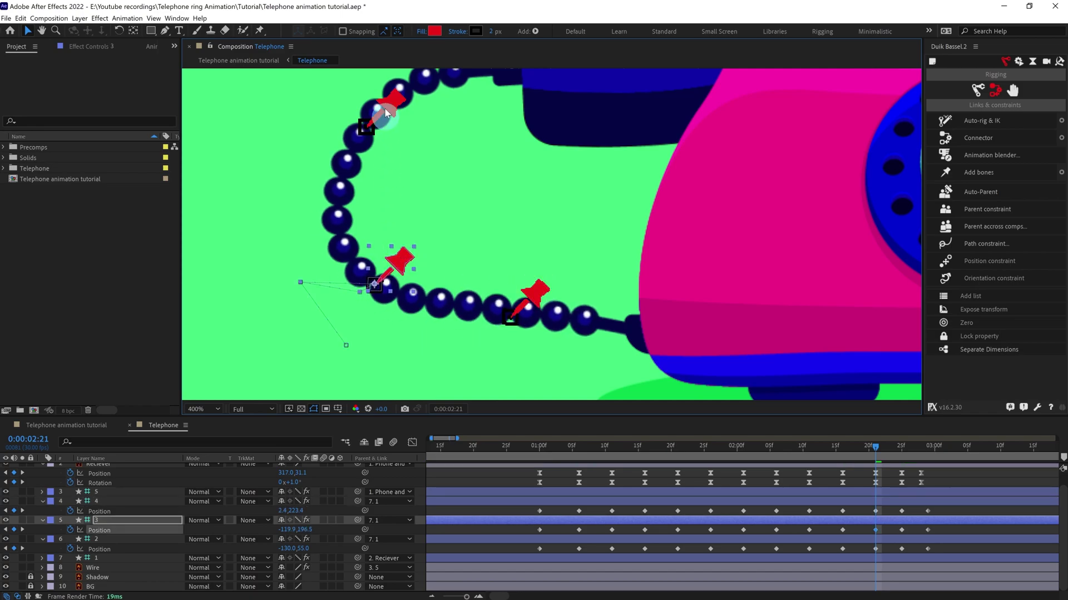
mouse_move(387, 111)
mouse_down()
mouse_move(399, 103)
mouse_move(382, 119)
mouse_move(369, 115)
mouse_move(381, 126)
mouse_up()
Step: At 0:00:02:25, nudge bone 2 to about -132, 52.5, bone 3 to about -137, 203.5 and bone 4 to about -9.5, 232.5
click(901, 444)
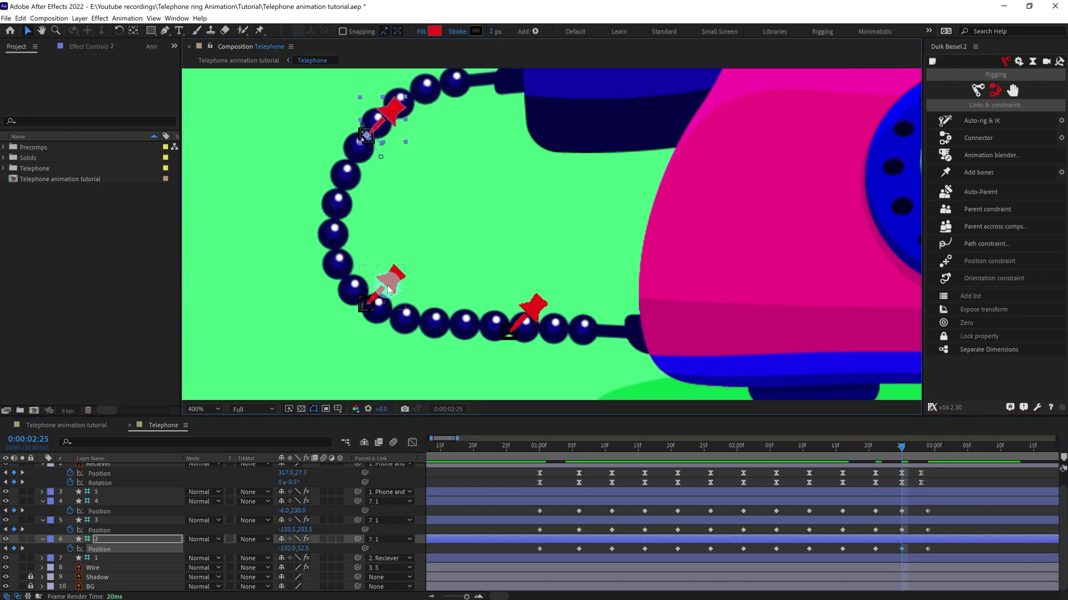
drag(386, 285, 383, 285)
drag(524, 320, 521, 323)
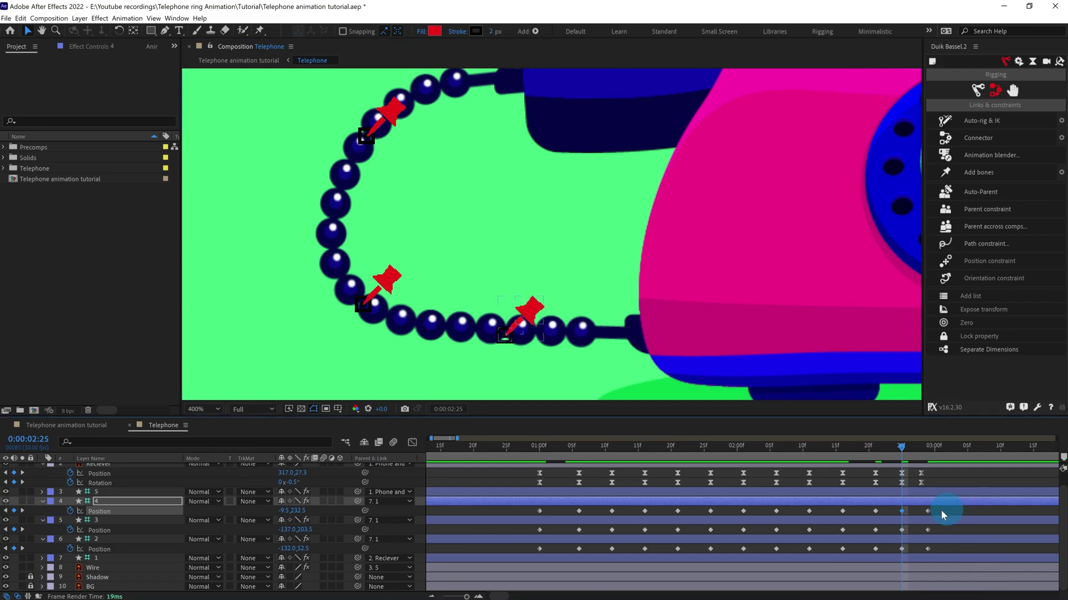
Step: Apply Easy Ease to all Position keyframes of bones 4, 3 and 2 and check the motion
drag(946, 508, 517, 572)
key(F9)
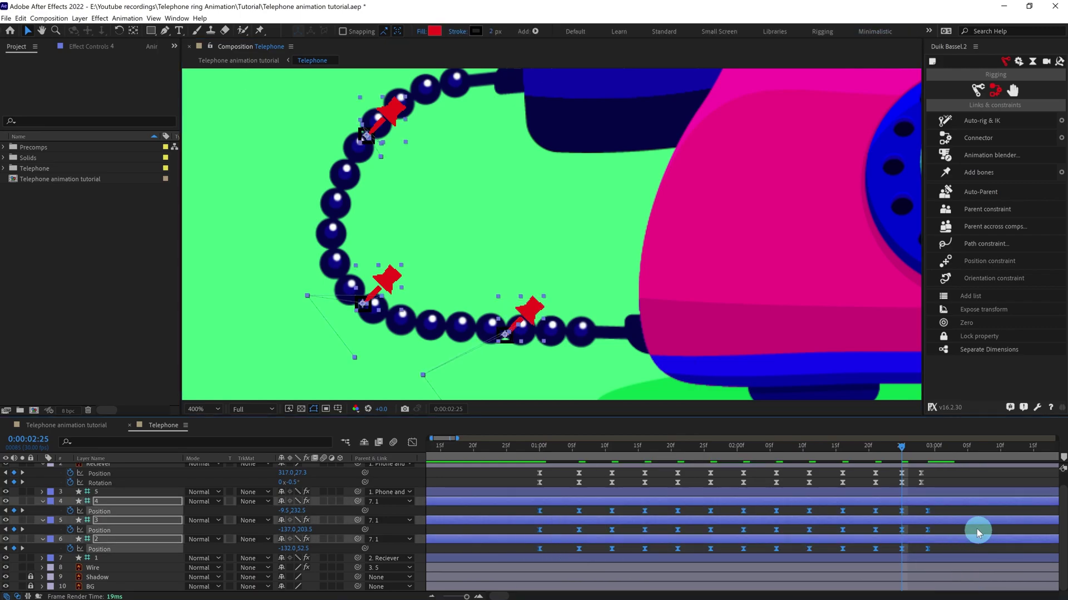
click(520, 453)
scroll(536, 328, down, 5)
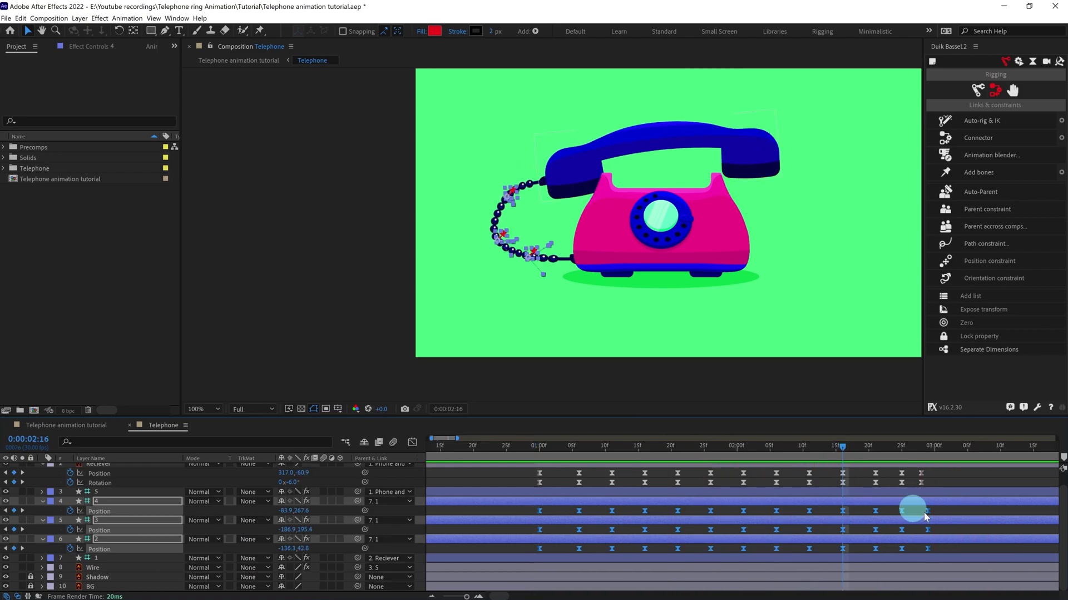
Step: Stretch the last four Position keyframes of bones 4, 3 and 2 so they end at about 0:00:03:09, and preview the result
drag(941, 508, 838, 562)
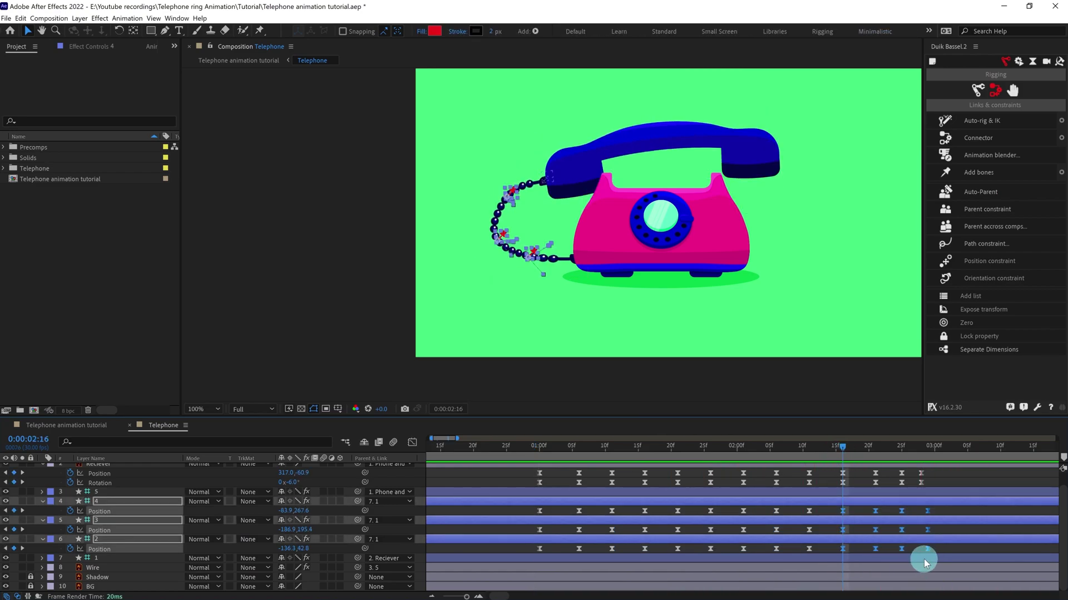
drag(928, 549, 993, 549)
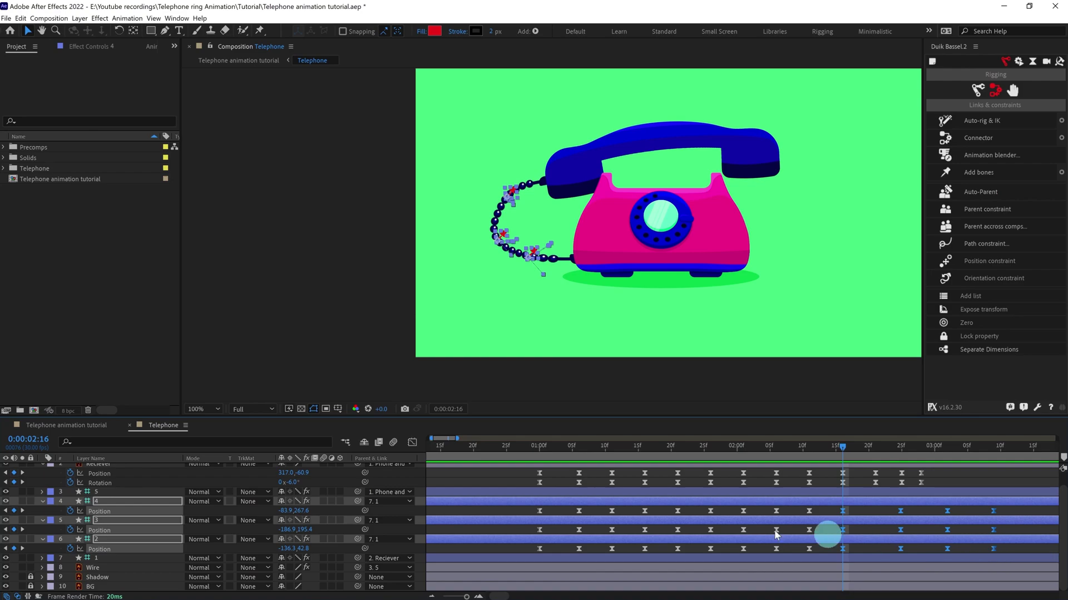
click(519, 455)
key(space)
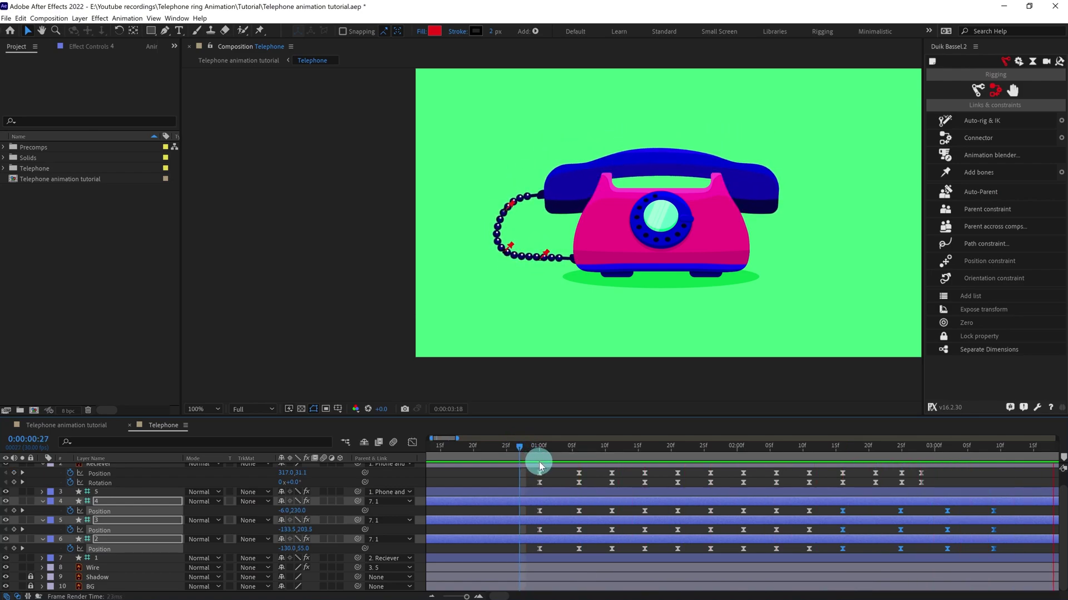
Step: Shift bones 4, 3 and 2 together toward the phone by about 28 px for their keyframes from 0:00:01:06 to 0:00:02:16
drag(526, 450, 579, 451)
drag(850, 507, 564, 567)
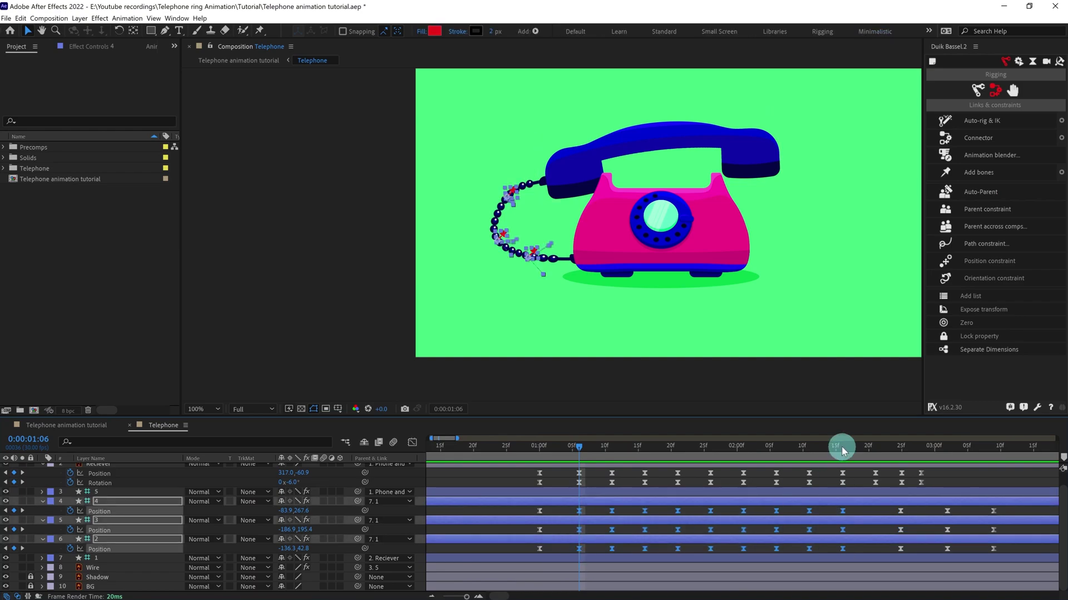
drag(823, 454, 578, 452)
scroll(533, 277, up, 1)
drag(528, 287, 661, 303)
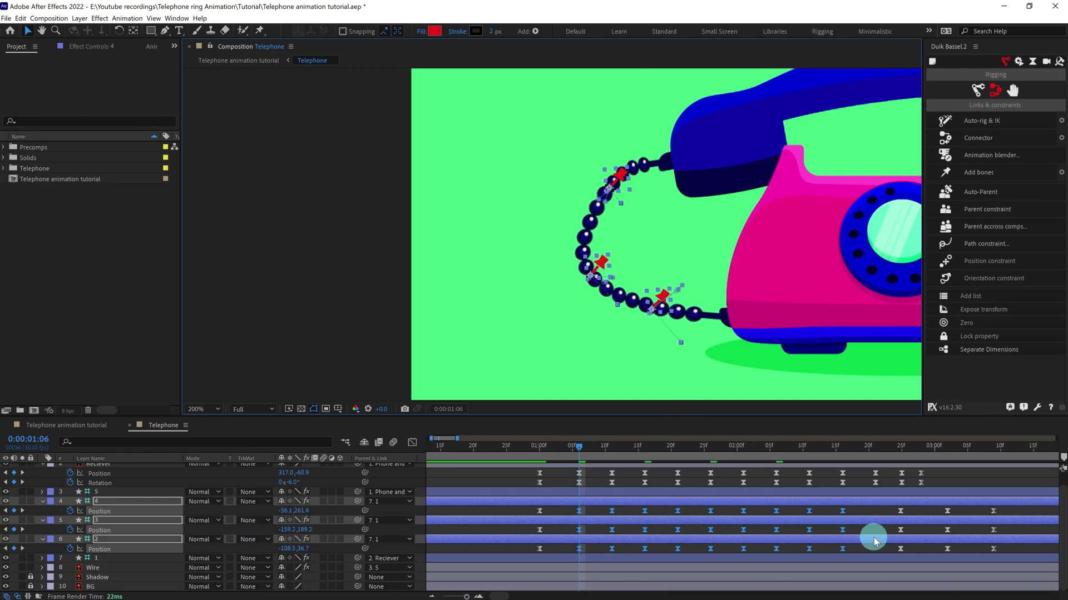
Step: Select bone 3's Position keyframes from 0:00:01:06 to 0:00:02:16, move the bone to about -132.3, 177.5 at 0:00:01:06, and preview the ringing
drag(851, 522, 772, 534)
key(ctrl+z)
drag(586, 539, 584, 529)
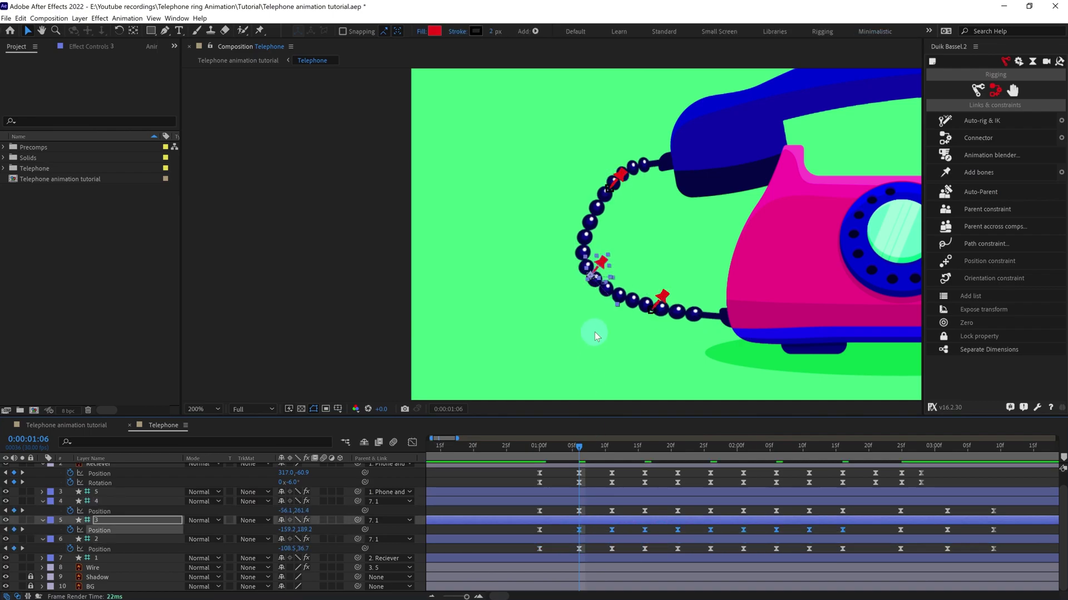
drag(602, 265, 616, 257)
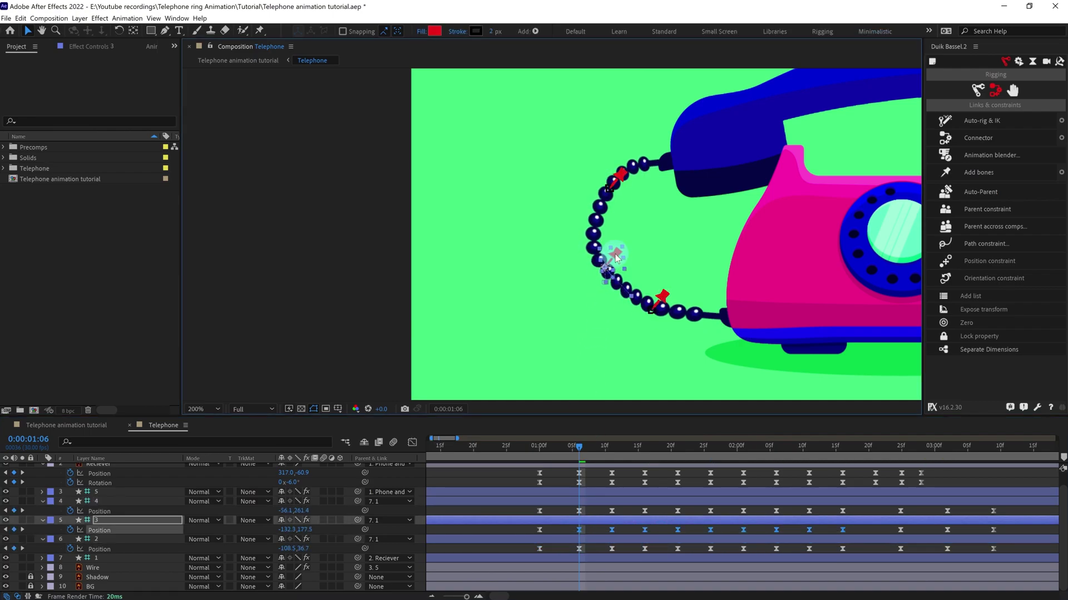
key(comma)
key(space)
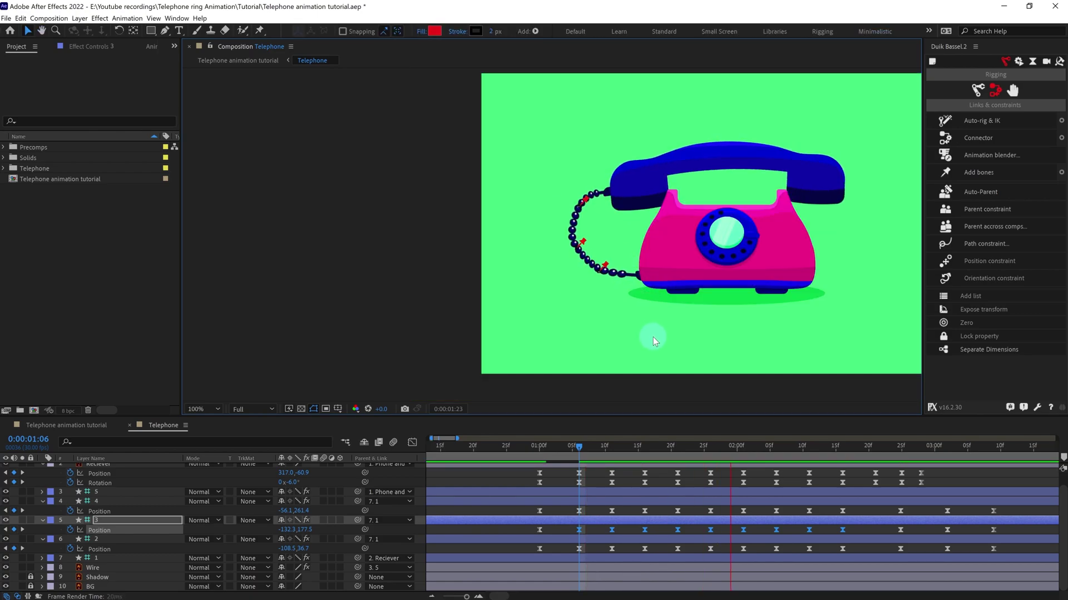
click(559, 396)
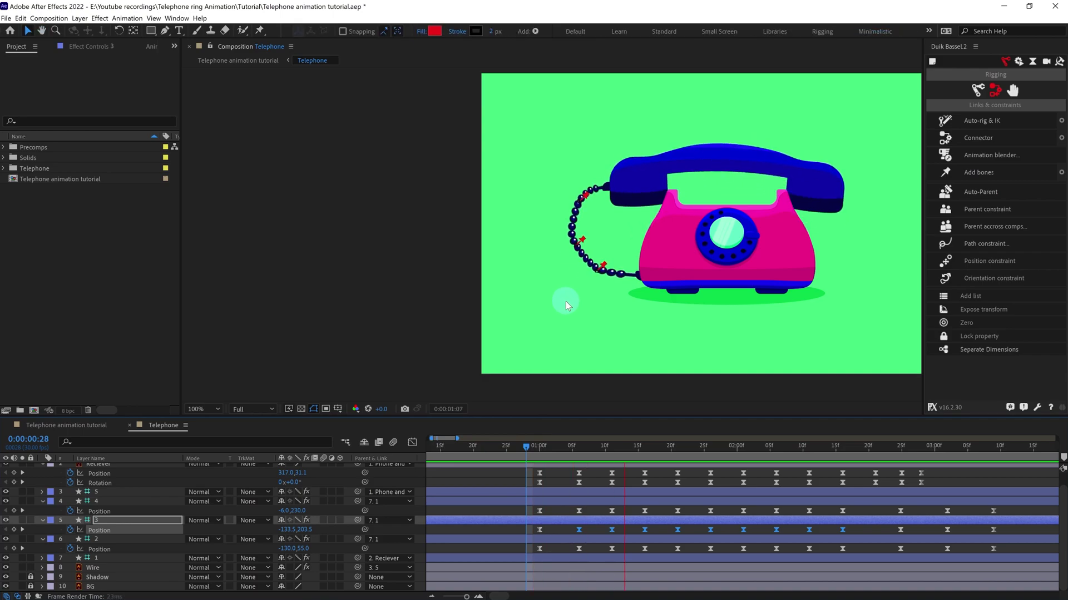
click(539, 452)
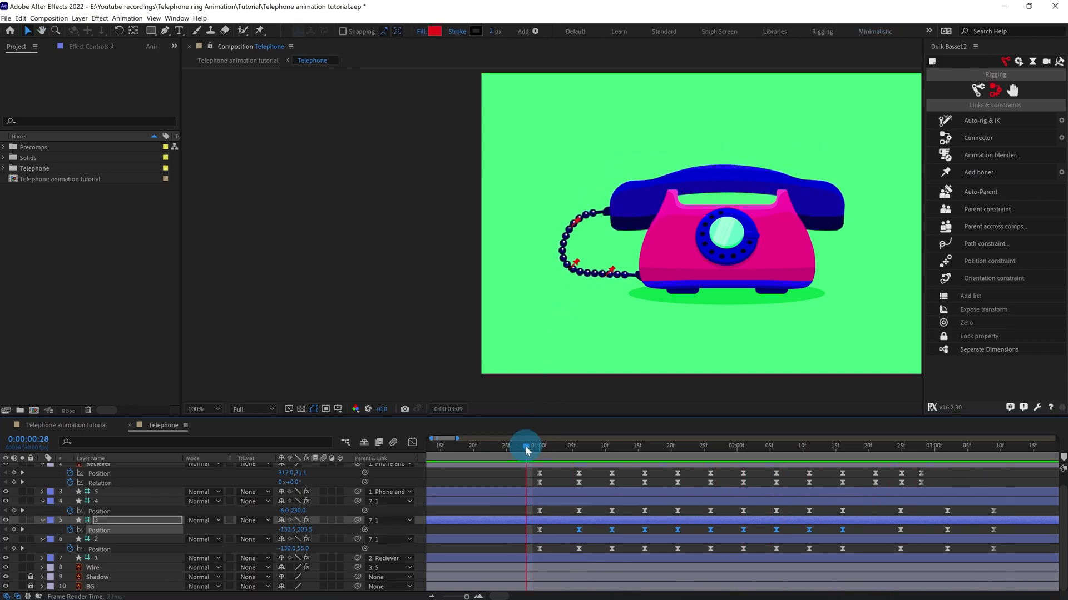
click(568, 489)
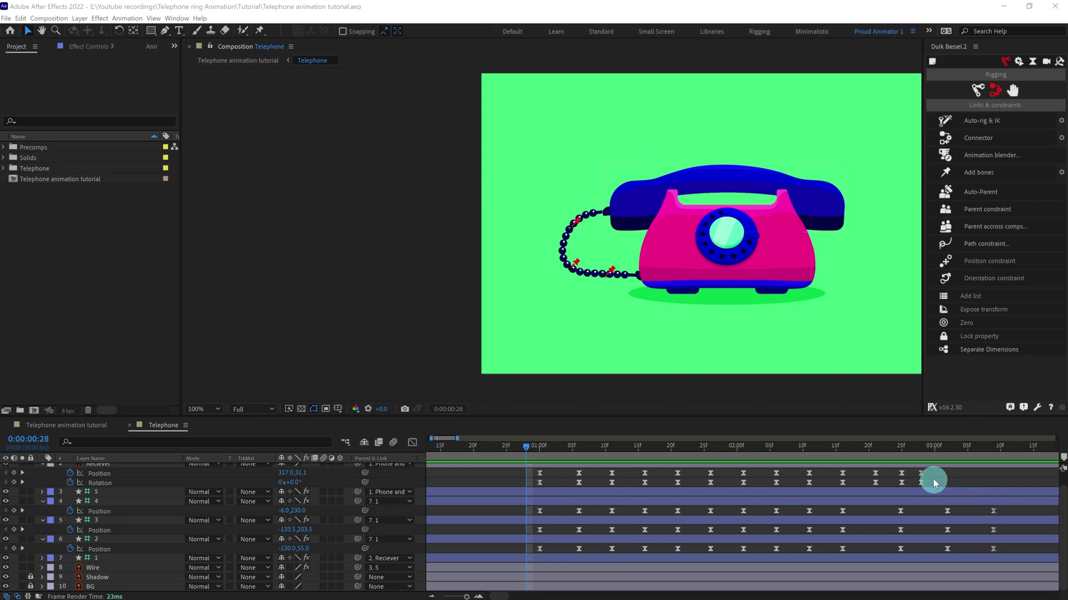
Step: Delay the receiver's Rotation keyframes by one frame and the Position keyframes of bones 4, 3 and 2 by three frames
drag(933, 480, 547, 484)
click(539, 447)
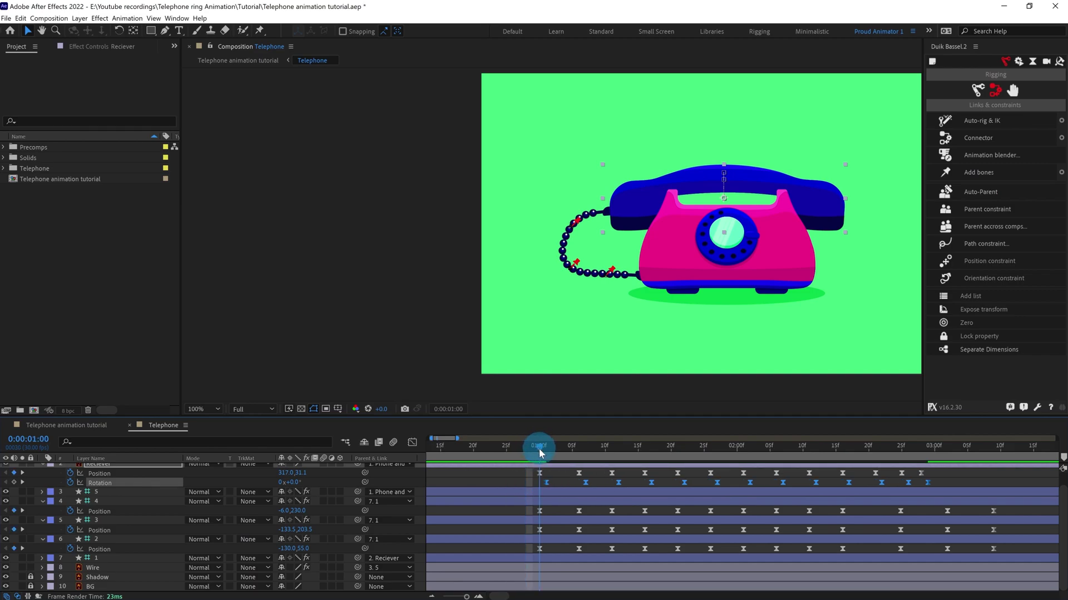
drag(1017, 509, 559, 553)
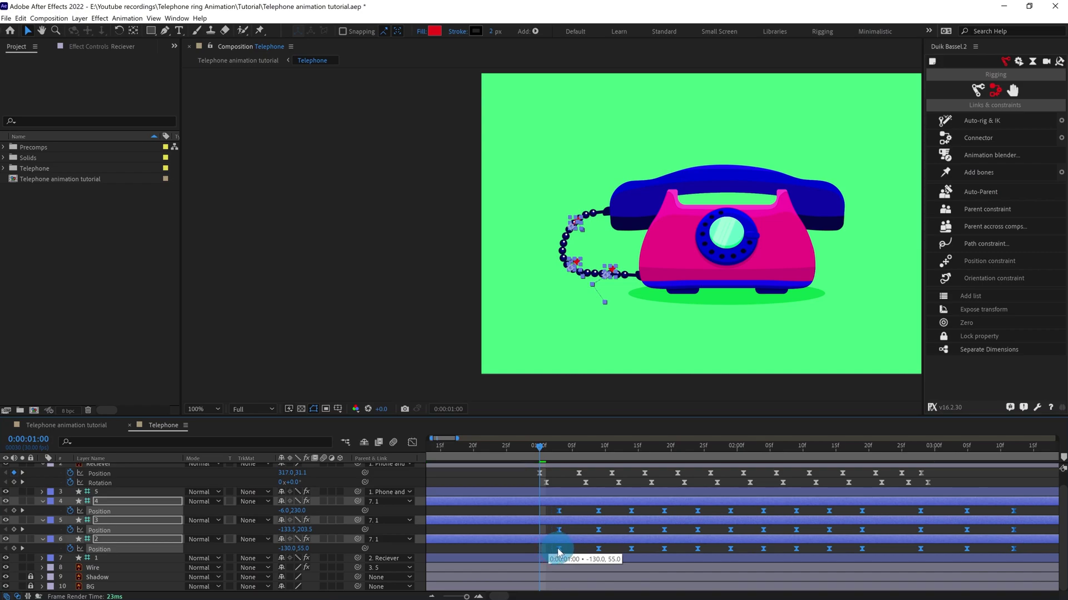
Step: Delay the Position keyframes of bones 3 and 4 two more frames, delay bone 4's another two, and preview the staggered cord
ctrl+click(114, 550)
drag(563, 534, 572, 535)
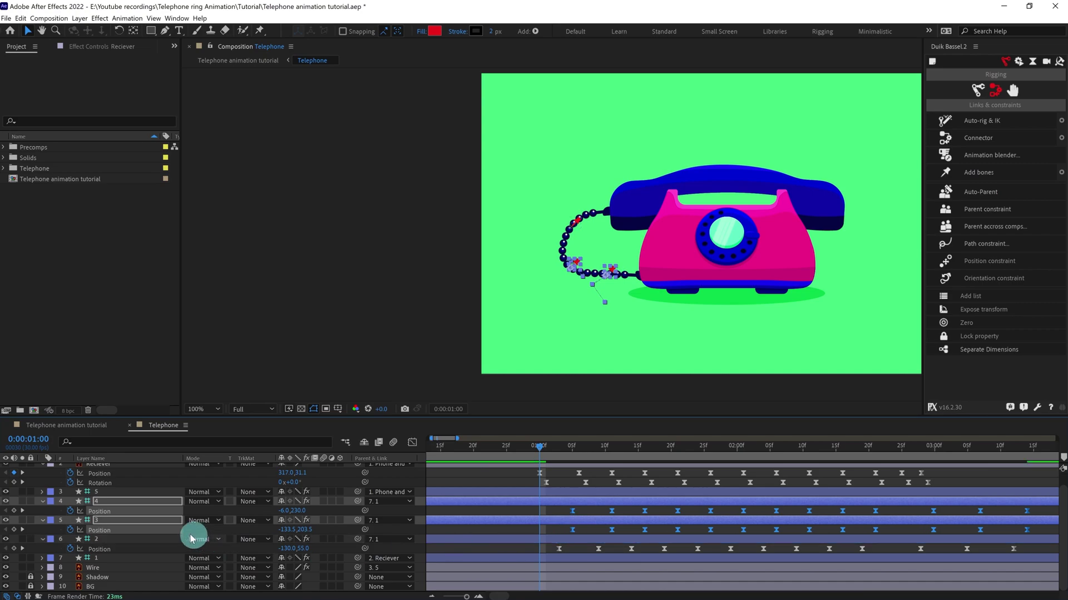
click(131, 521)
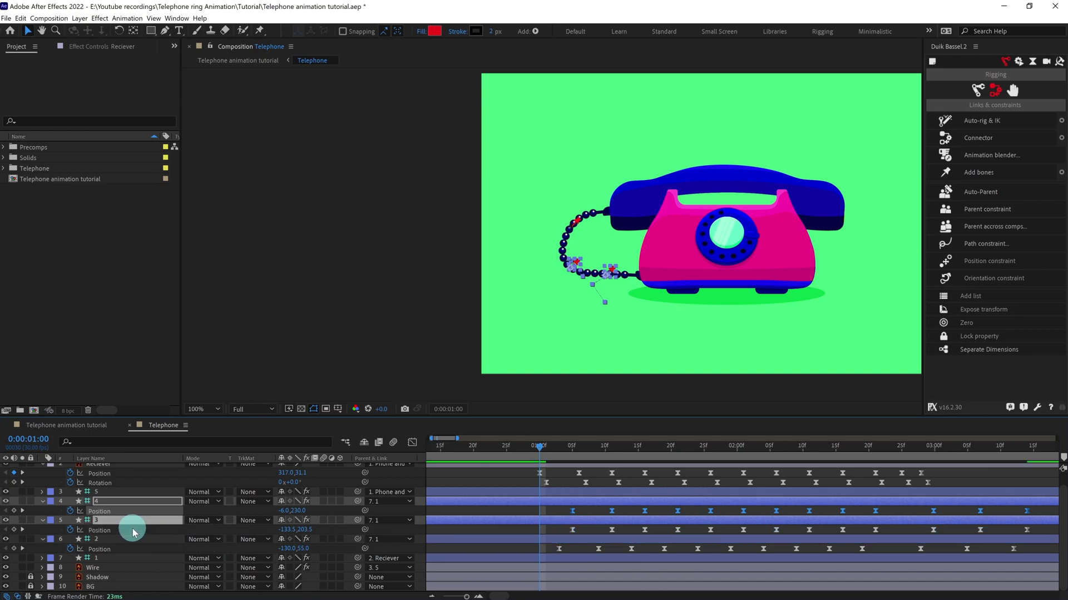
click(584, 515)
click(519, 445)
click(584, 313)
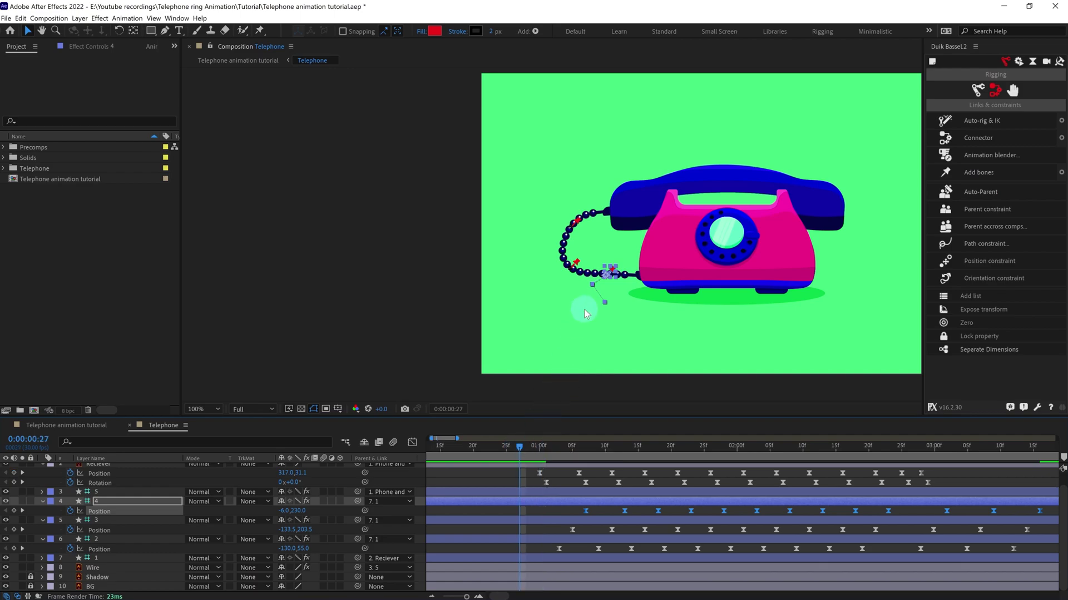
key(space)
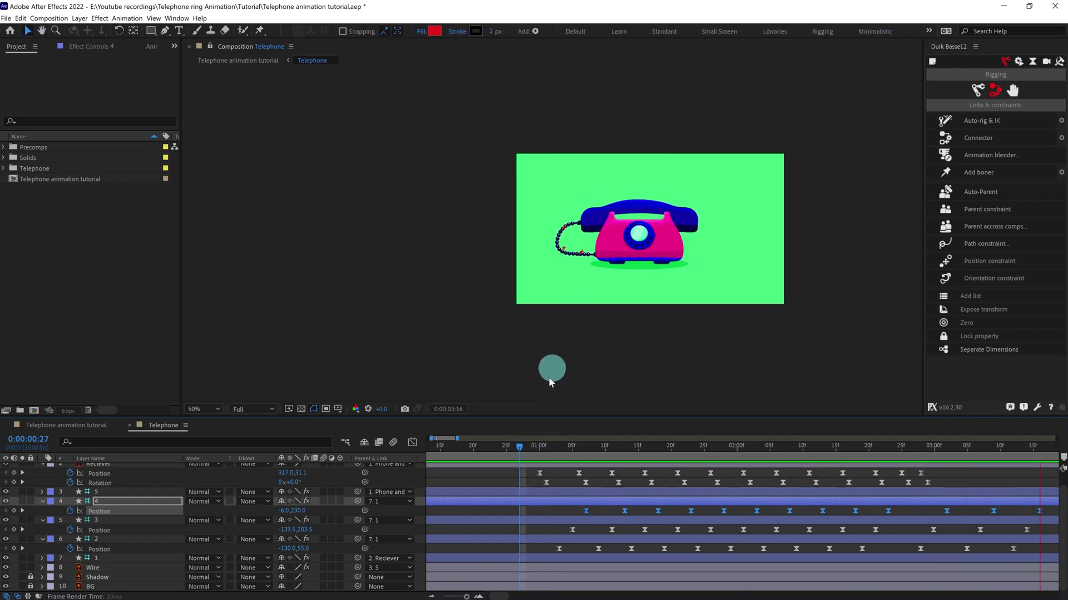
Step: At 0:00:02:23, raise bone 4 to about -52, 232.4 and play back the animation
scroll(666, 318, up, 4)
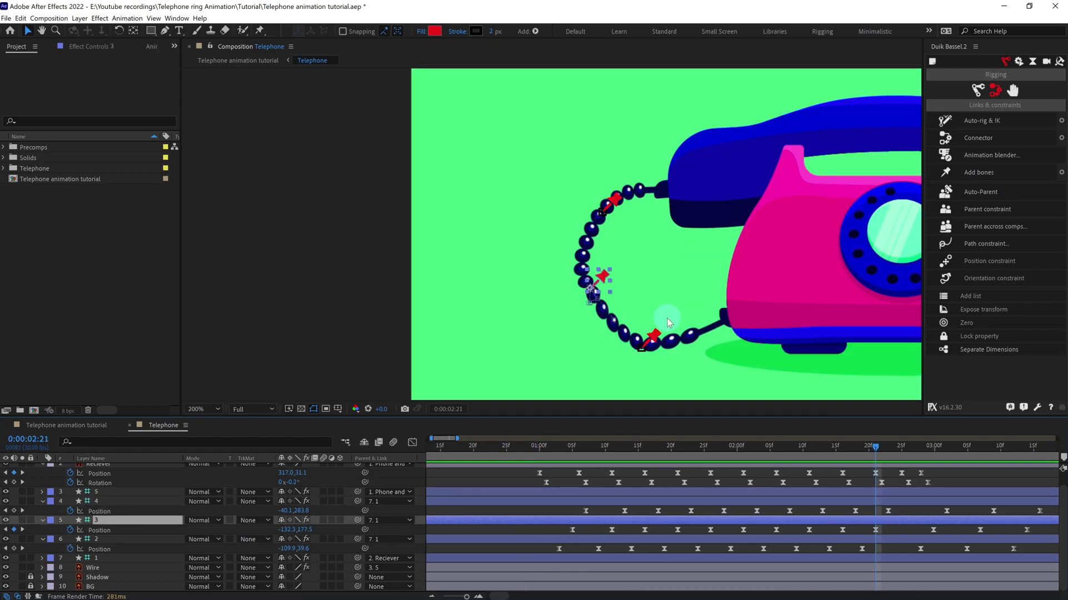
click(876, 531)
click(877, 539)
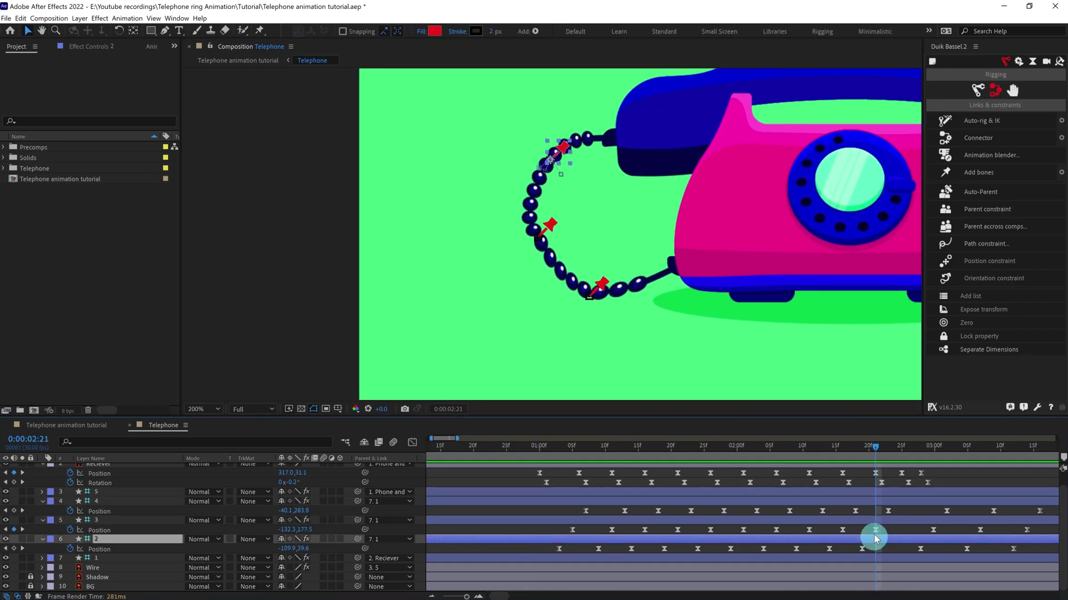
click(877, 502)
drag(876, 447, 887, 448)
drag(591, 269, 591, 249)
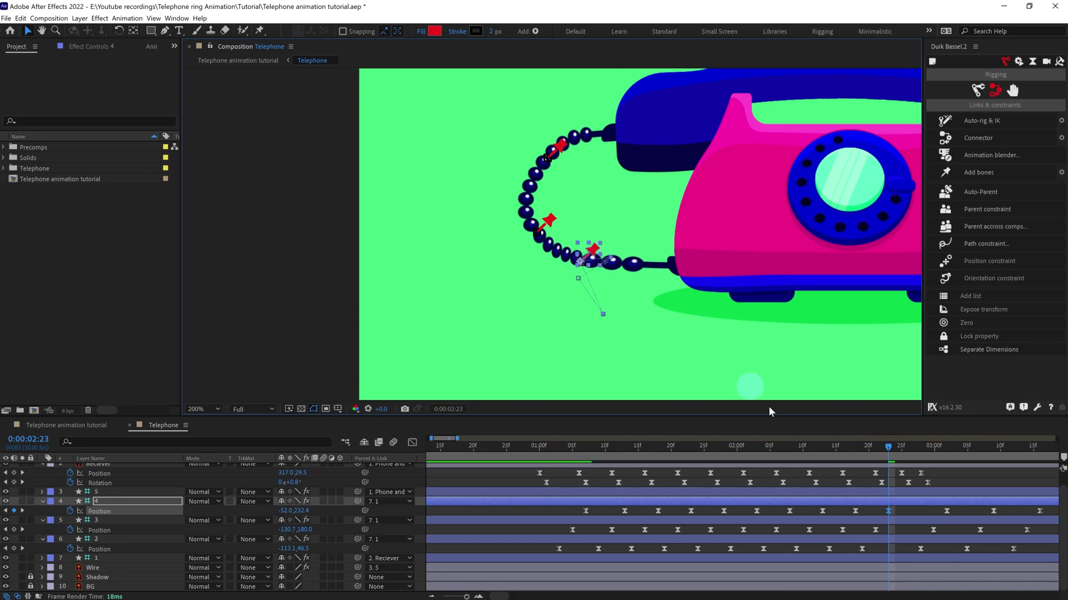
key(space)
scroll(561, 303, down, 4)
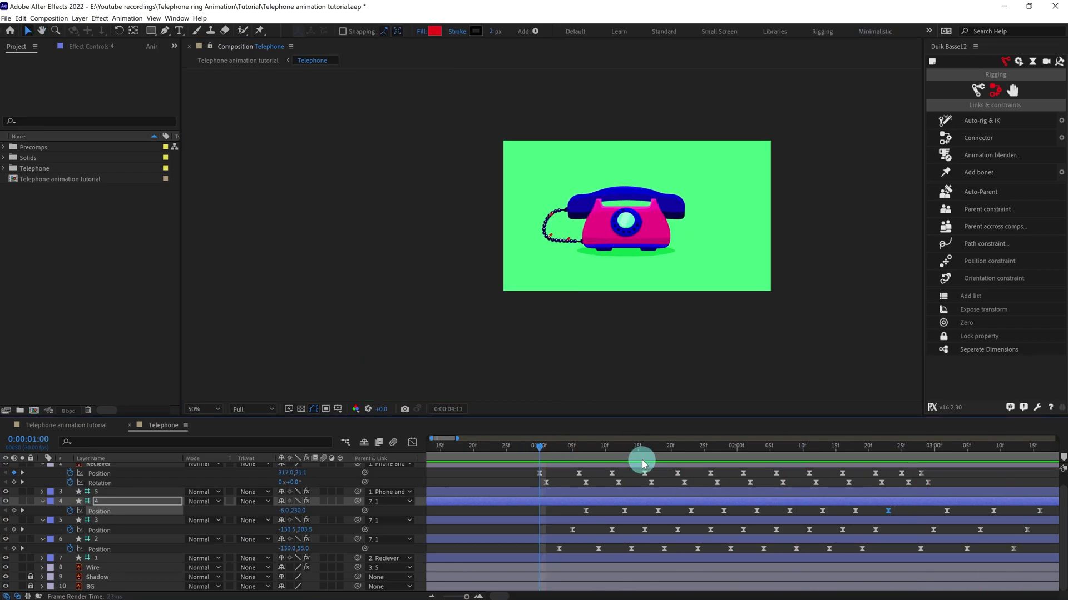
Step: Select bone 4's Position keyframes at 0:00:01:18, 0:00:01:28, 0:00:02:08 and 0:00:02:18 and raise the bone in all of them
mouse_move(643, 463)
mouse_down()
mouse_move(625, 451)
mouse_move(659, 455)
mouse_up()
click(723, 511)
shift+click(789, 511)
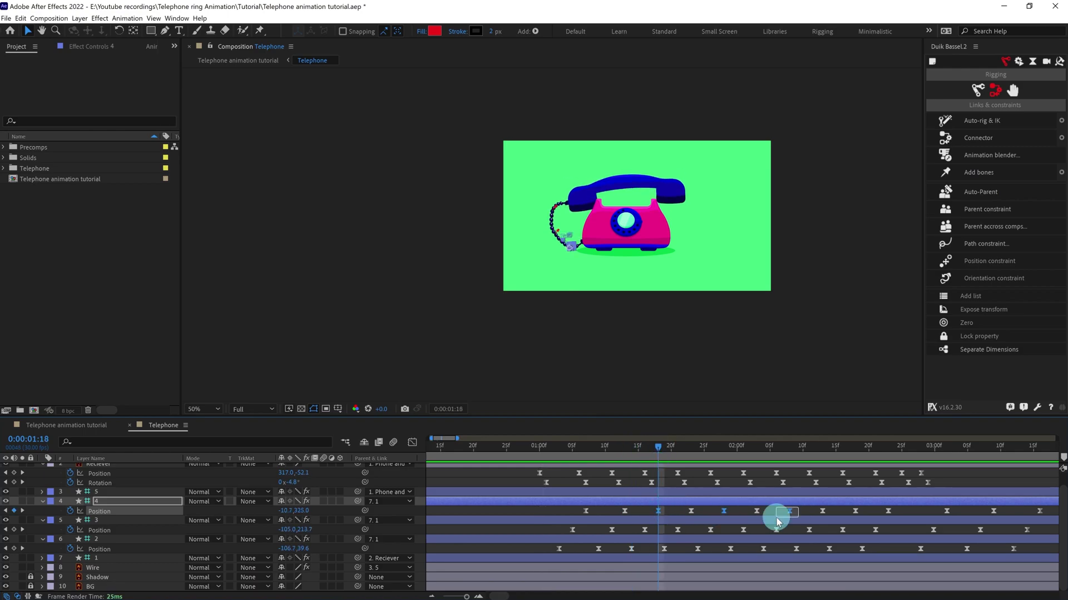
shift+click(855, 511)
scroll(637, 298, up, 4)
drag(631, 292, 625, 257)
Step: Preview the whole ringing animation from just before 0:00:01:00 and save the project
drag(659, 447, 533, 447)
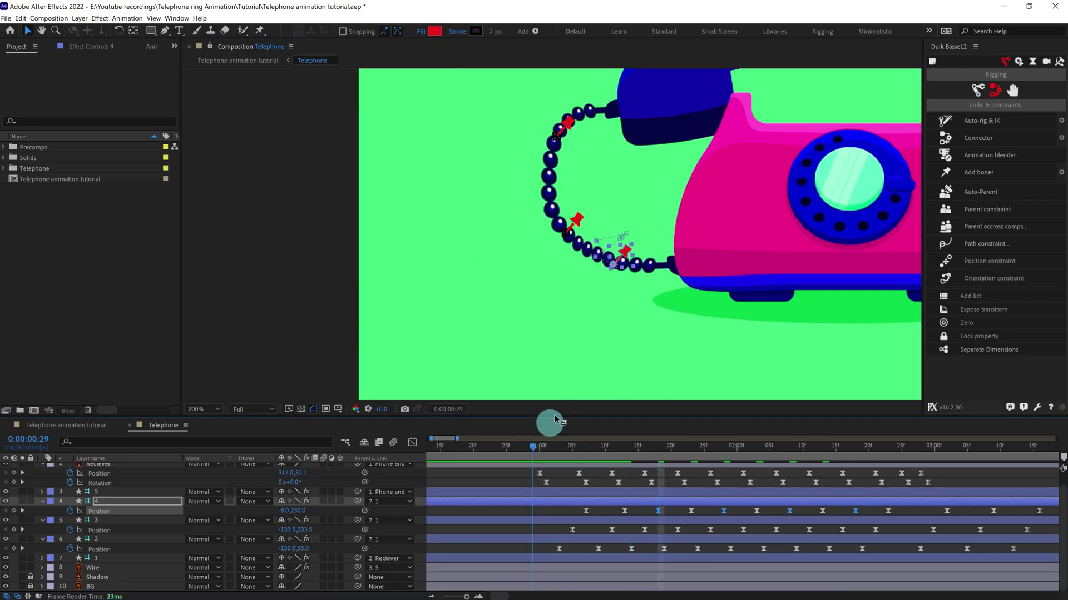
scroll(577, 309, down, 1)
key(space)
key(space)
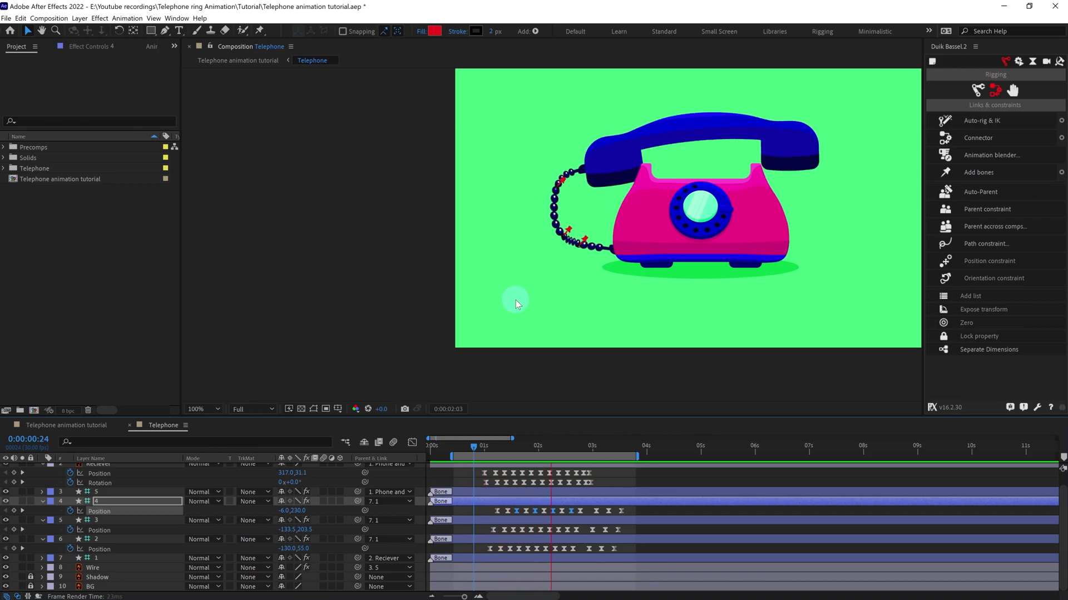
key(space)
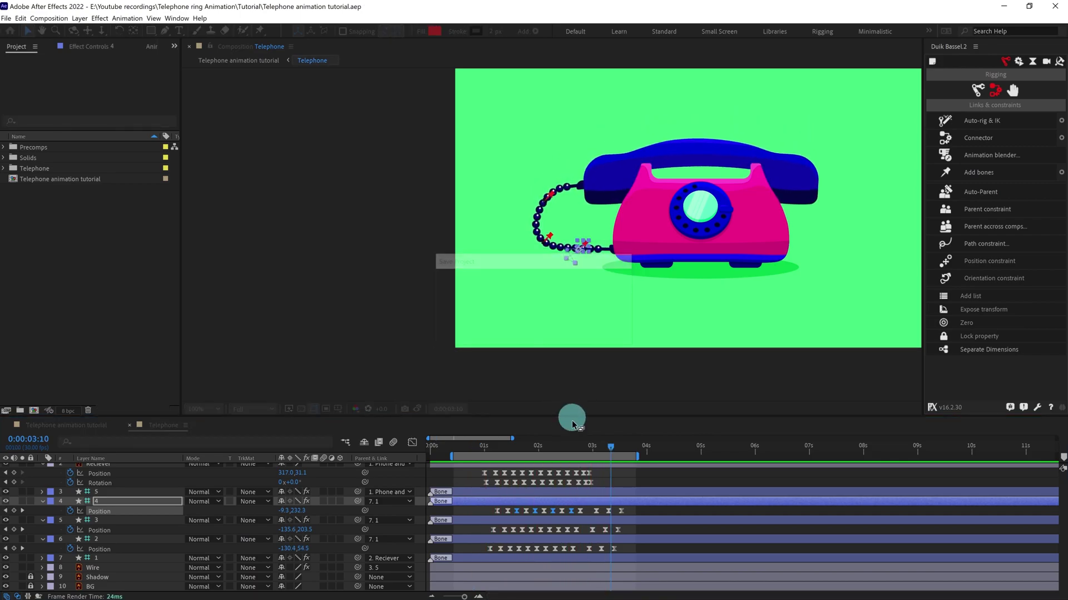
Step: Add a Scale keyframe to the Phone and body layer at 0:00:01:00 and unlink its scale proportions
drag(479, 447, 487, 450)
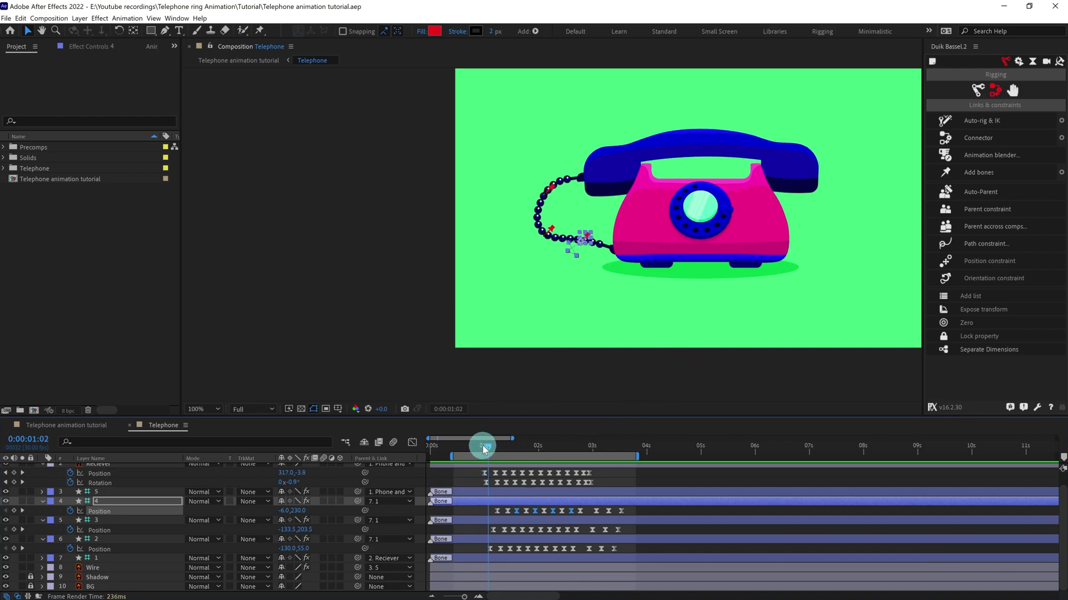
mouse_move(484, 448)
mouse_down()
mouse_move(472, 446)
mouse_move(484, 448)
mouse_up()
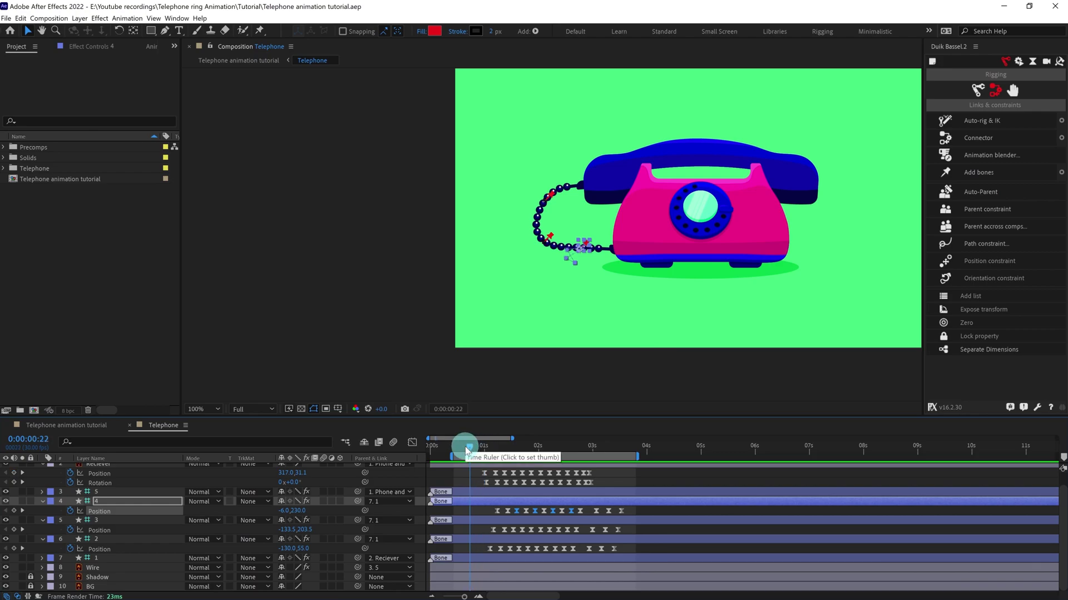
key(equal)
key(equal)
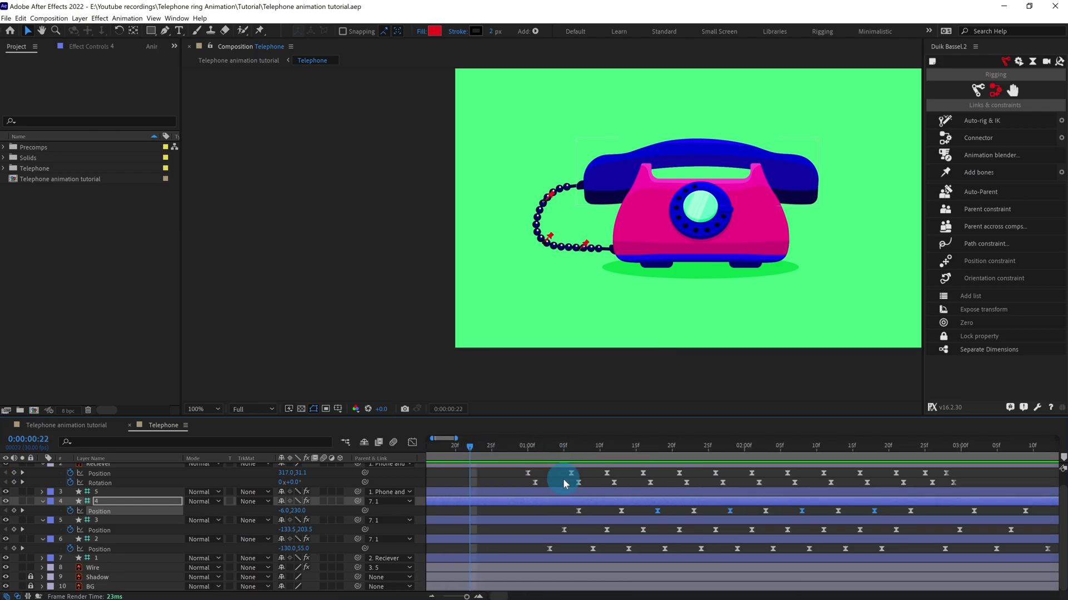
click(563, 479)
scroll(440, 488, up, 1)
click(134, 471)
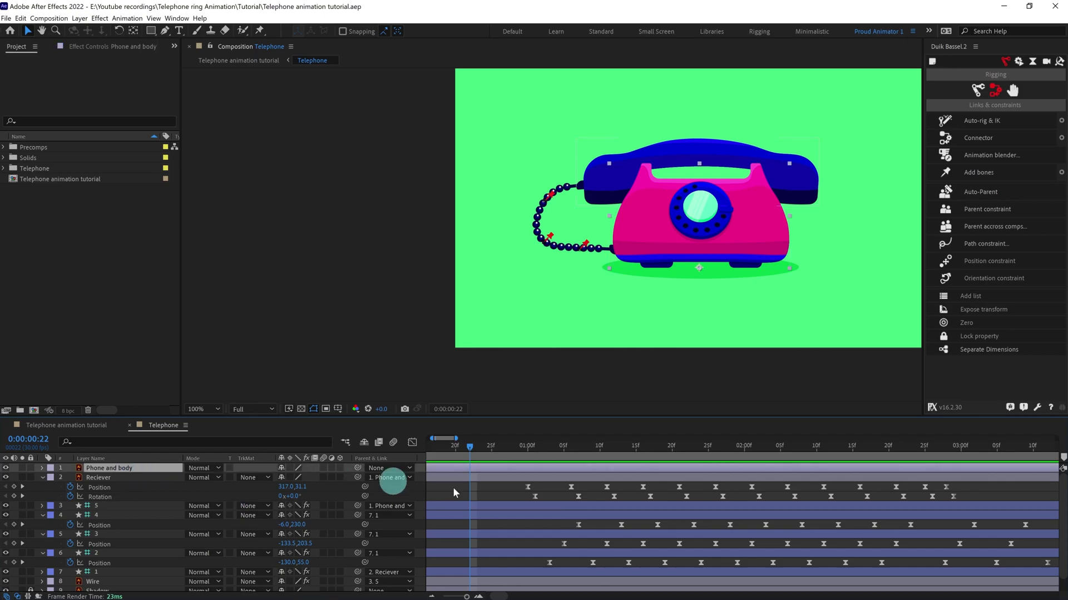
click(527, 449)
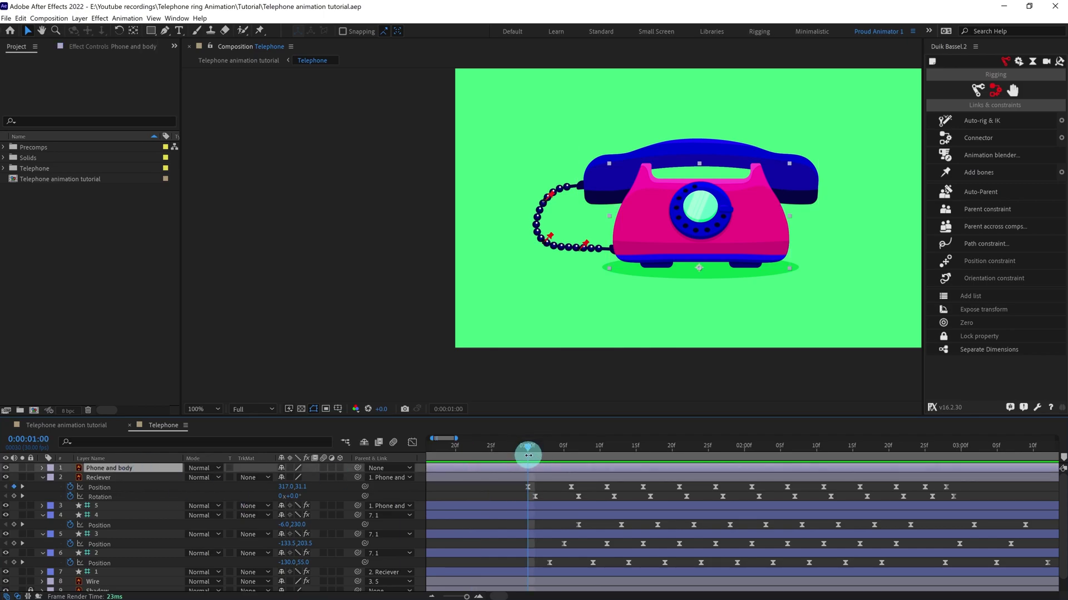
key(alt+shift+s)
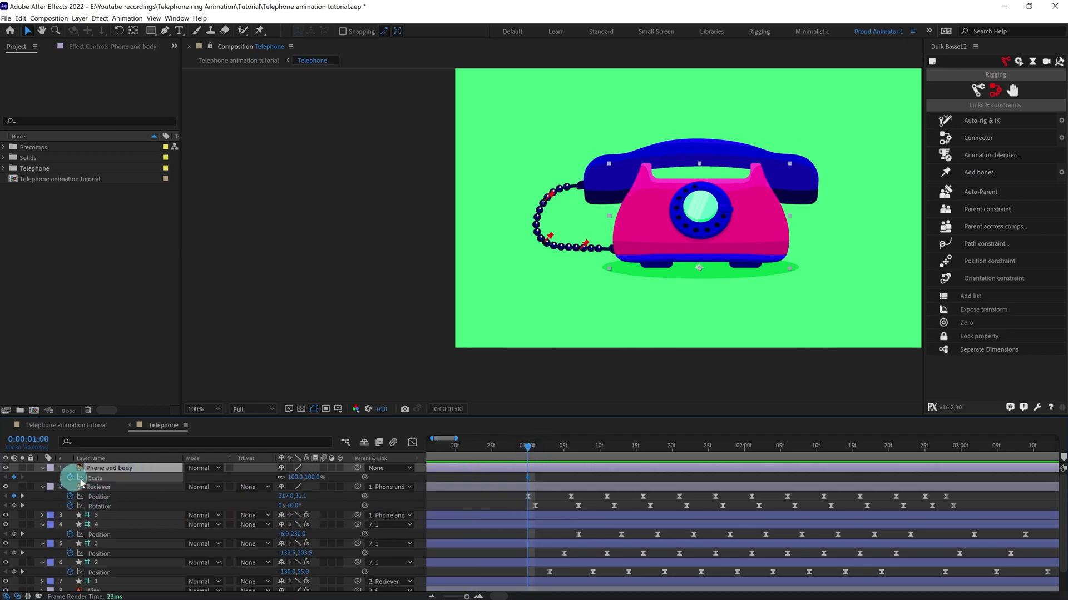
click(281, 477)
Step: Add another Scale keyframe to the Phone and body layer six frames earlier, at 0:00:00:24
click(536, 446)
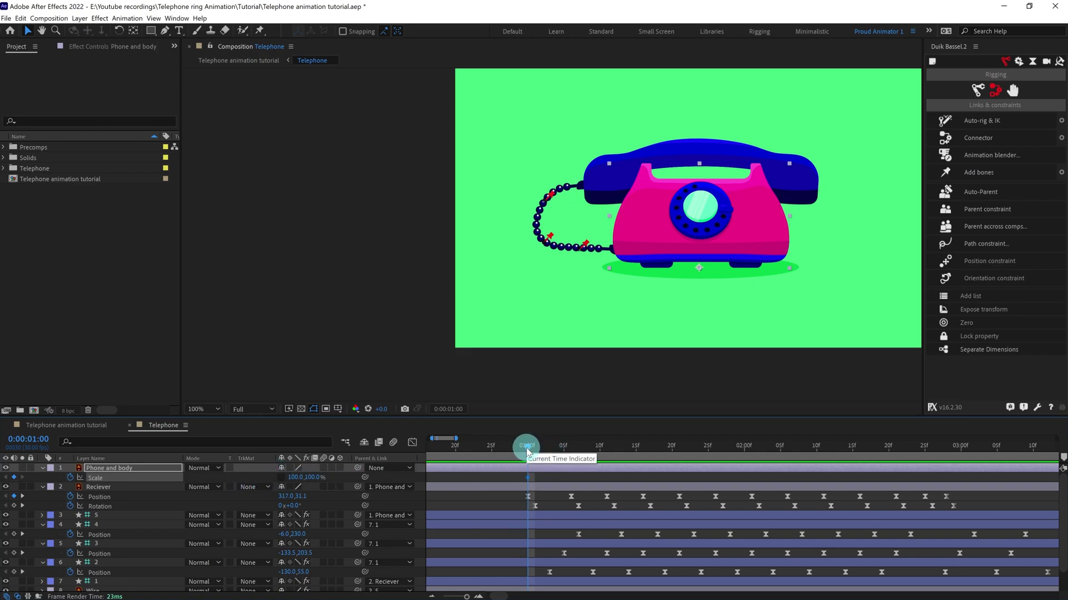
key(Page_Up)
key(Page_Up)
key(Page_Up)
key(Page_Up)
key(Page_Up)
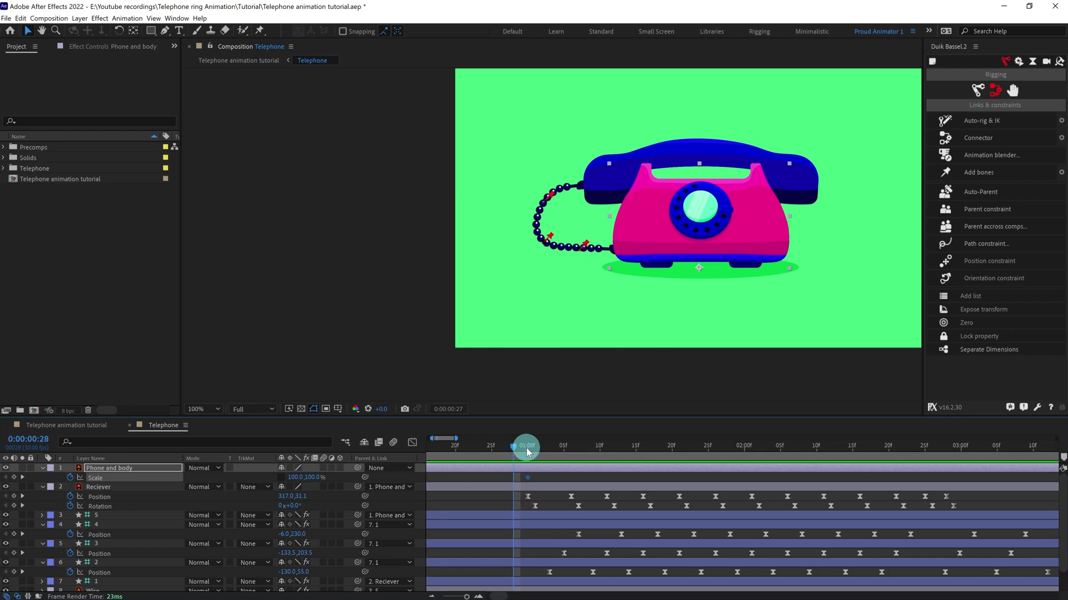
key(Page_Up)
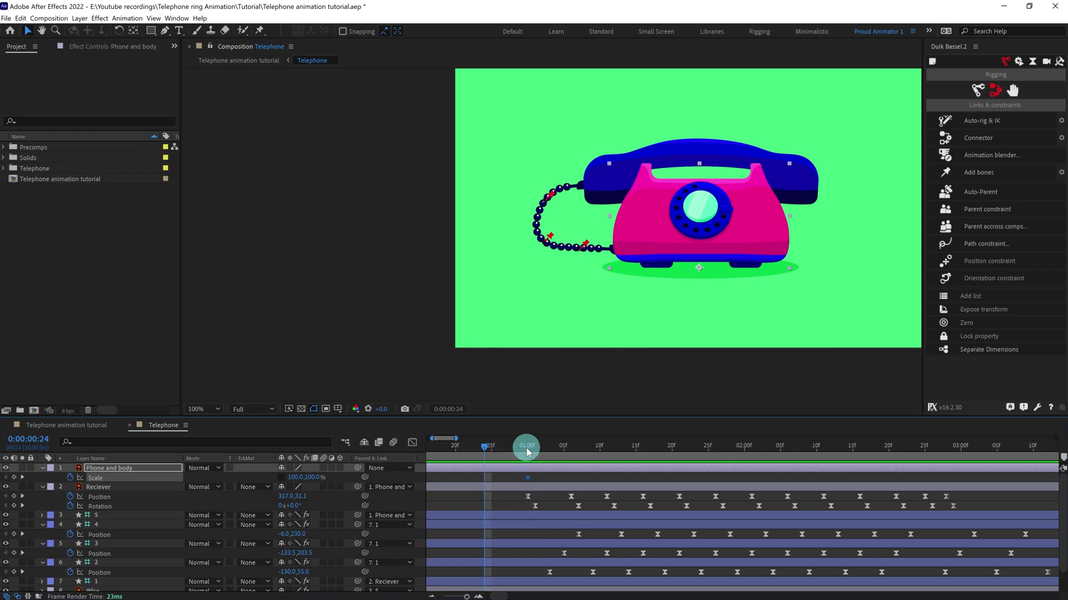
click(22, 477)
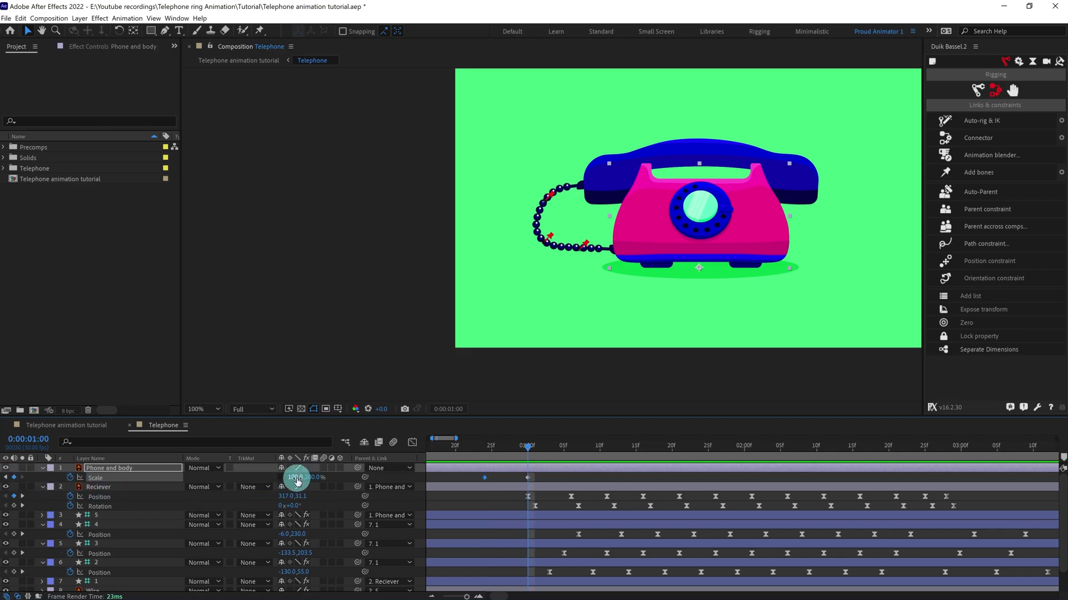
Step: At 0:00:01:00, squash the Phone and body layer by setting its Scale to 101, 99%
drag(295, 477, 298, 478)
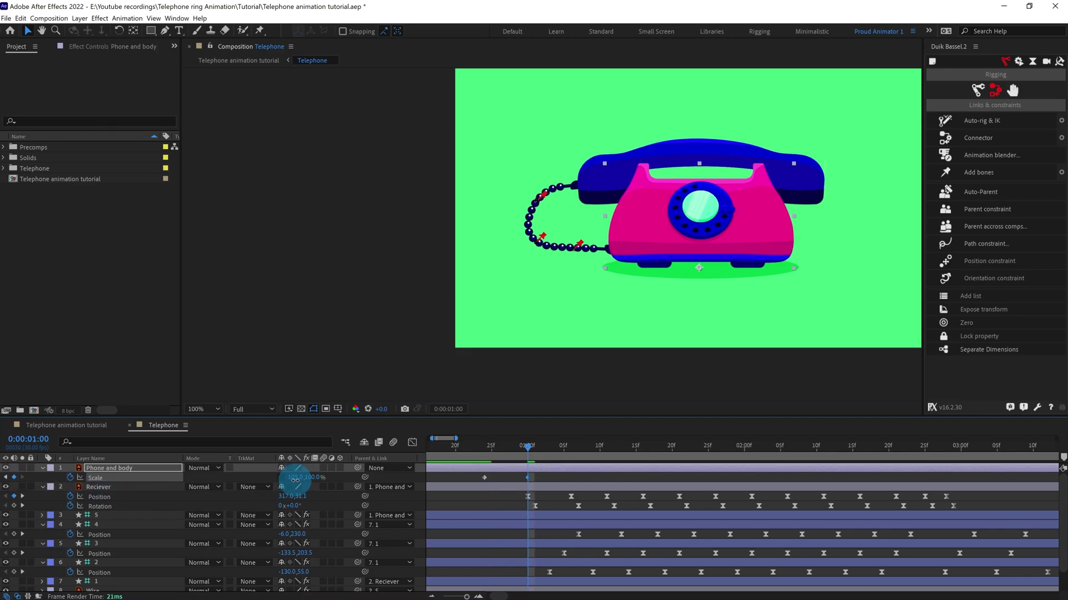
click(295, 477)
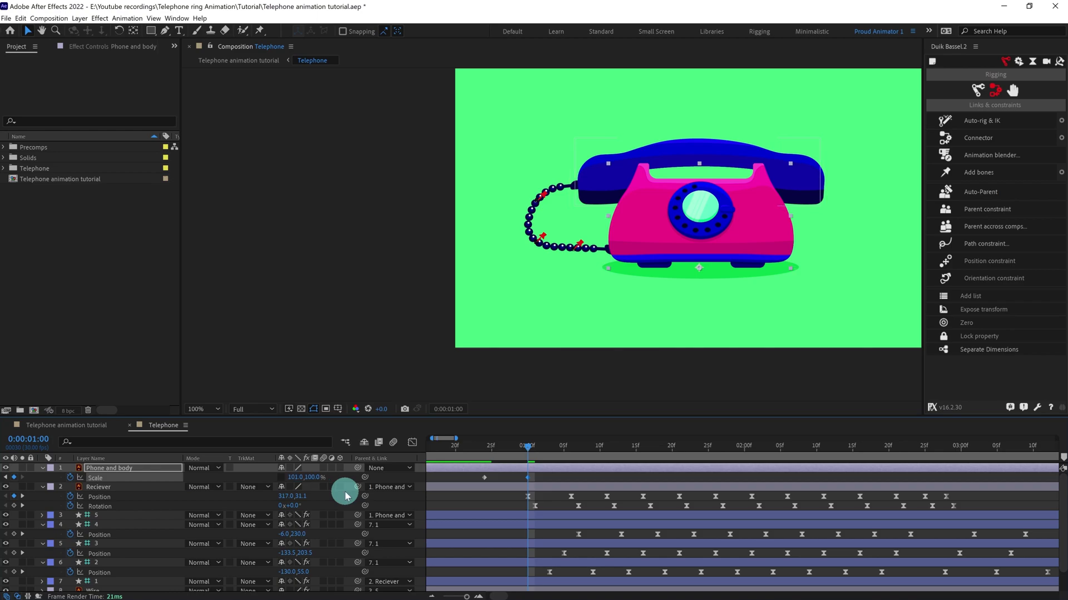
click(318, 481)
key(Return)
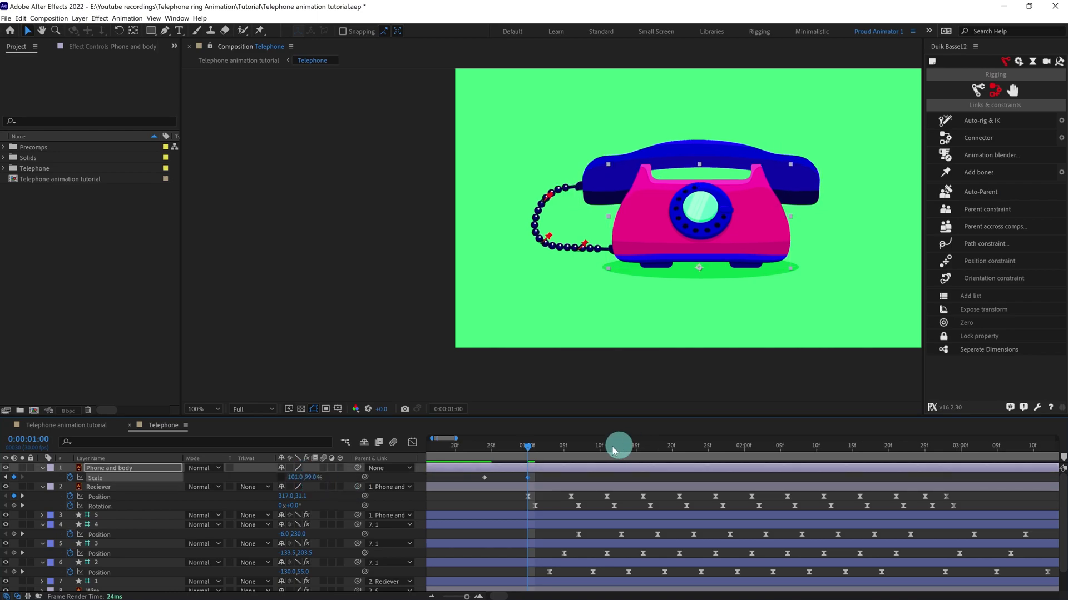
Step: At 0:00:01:05, stretch the Phone and body layer by setting its Scale to 99.6, 100.4%
click(34, 439)
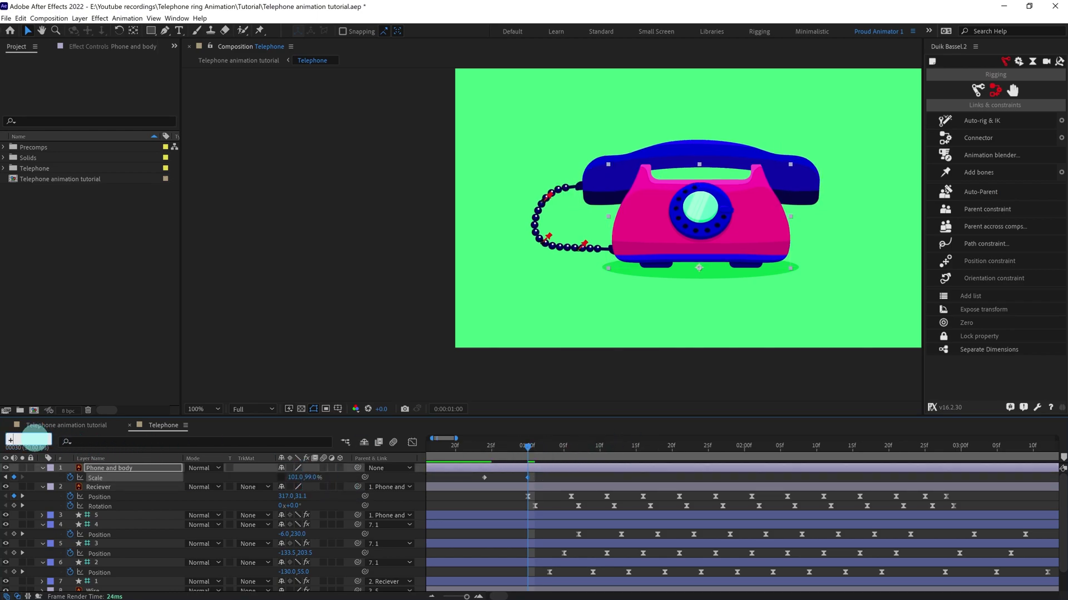
key(Return)
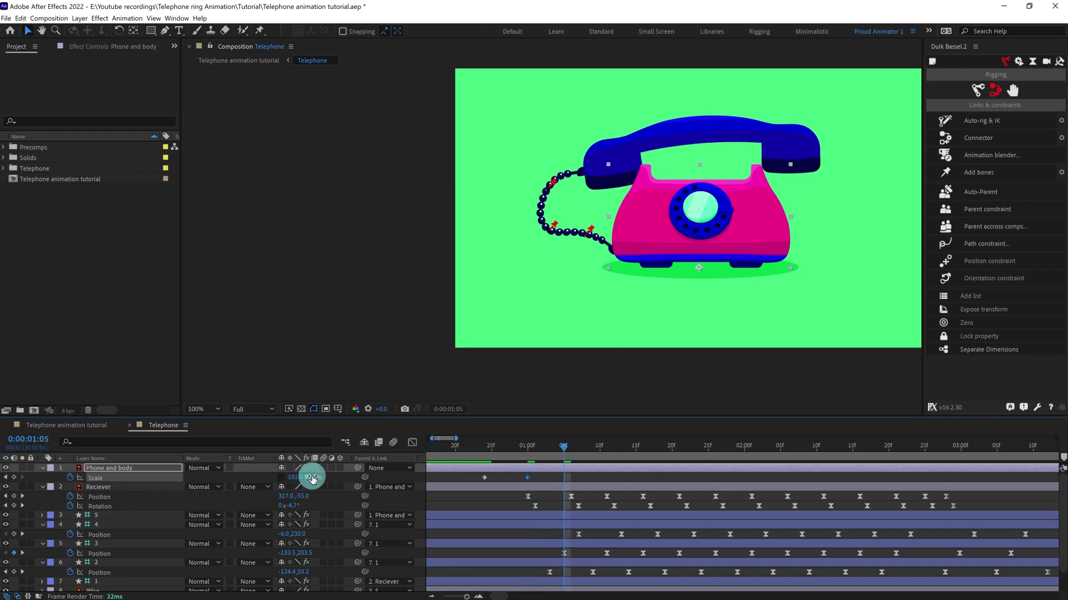
click(310, 477)
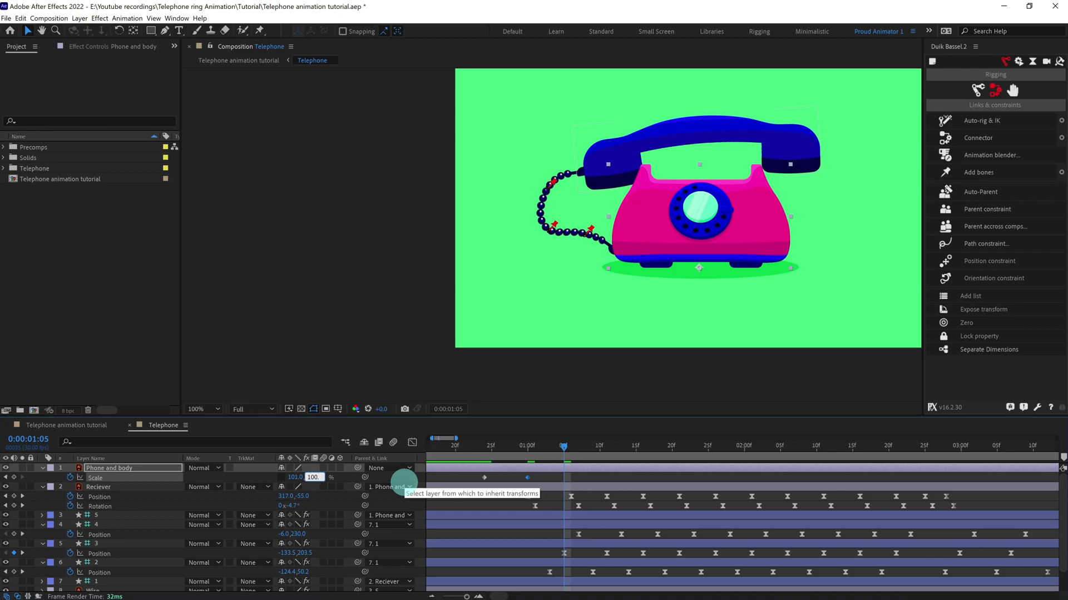
text(100.4)
key(Tab)
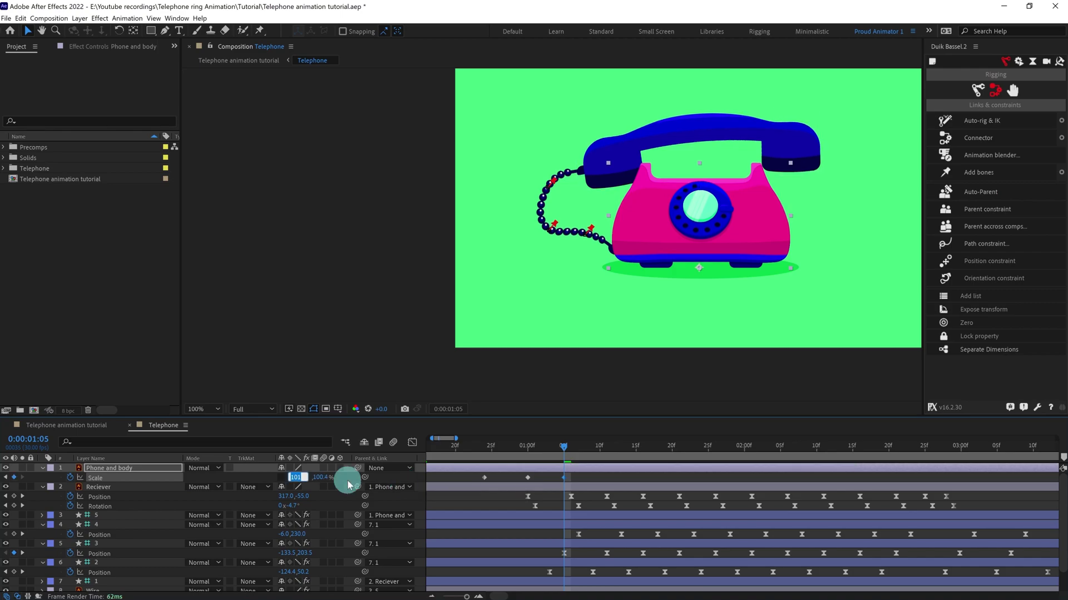
text(99.6)
key(Return)
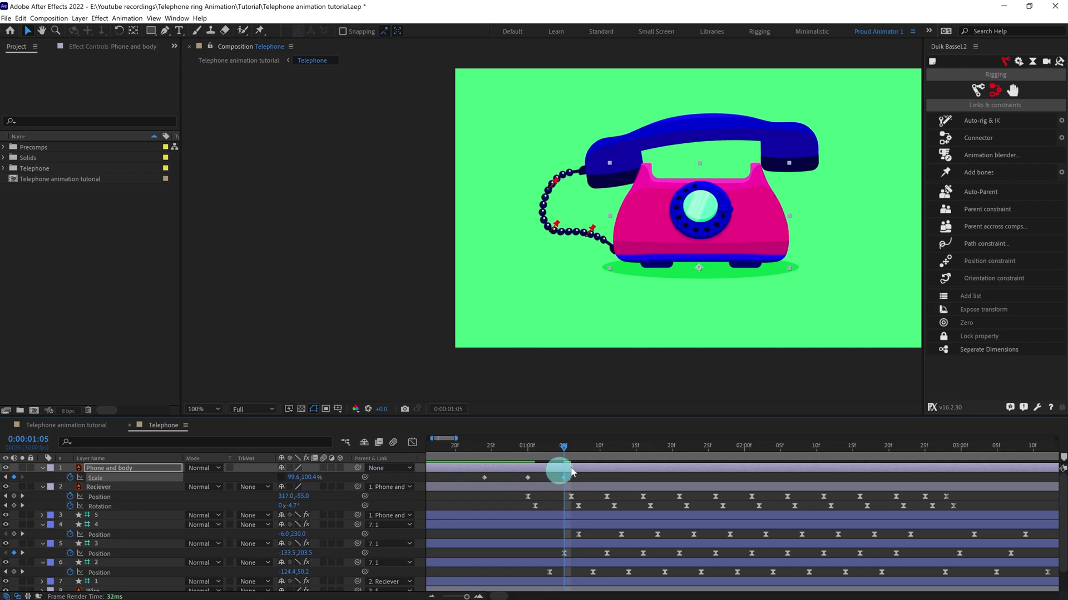
Step: Copy the first 100% Scale keyframe to 0:00:01:09 and apply Easy Ease to all four Scale keyframes
click(592, 445)
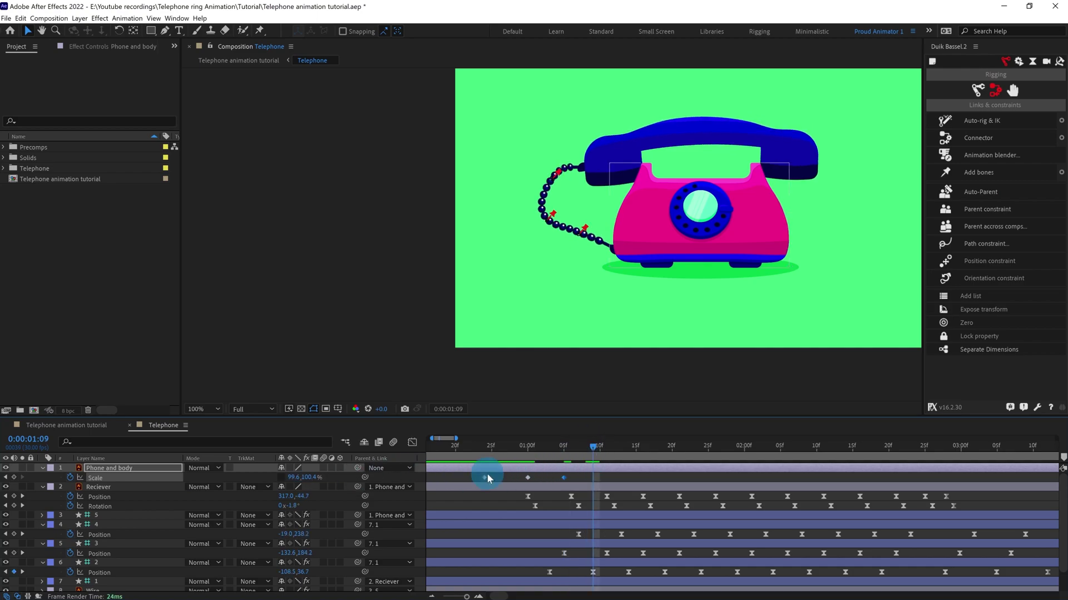
drag(491, 476, 472, 480)
key(ctrl+c)
key(ctrl+v)
drag(603, 478, 459, 477)
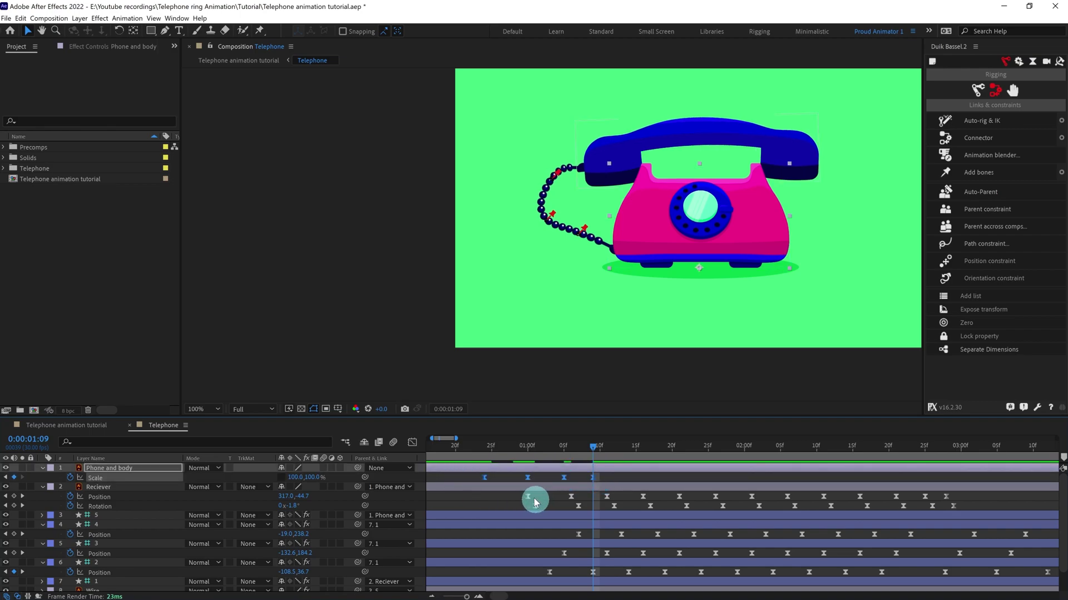
Step: Play back the animation from about 0:00:00:22 to check the phone body's squash and stretch against the receiver's motion
scroll(494, 206, down, 2)
click(463, 446)
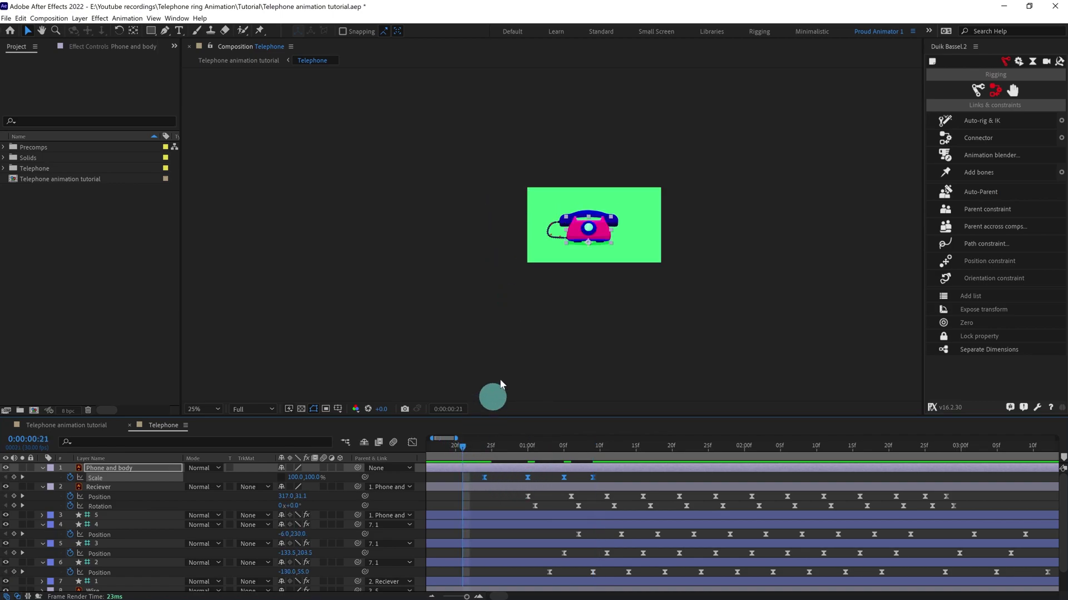
scroll(501, 384, up, 4)
key(space)
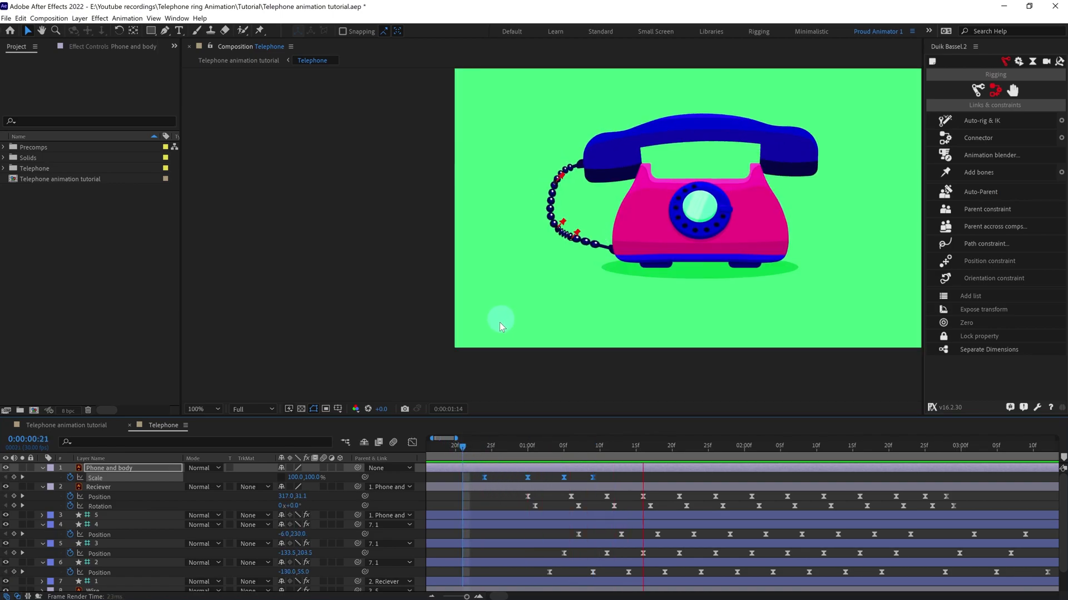
click(466, 447)
key(space)
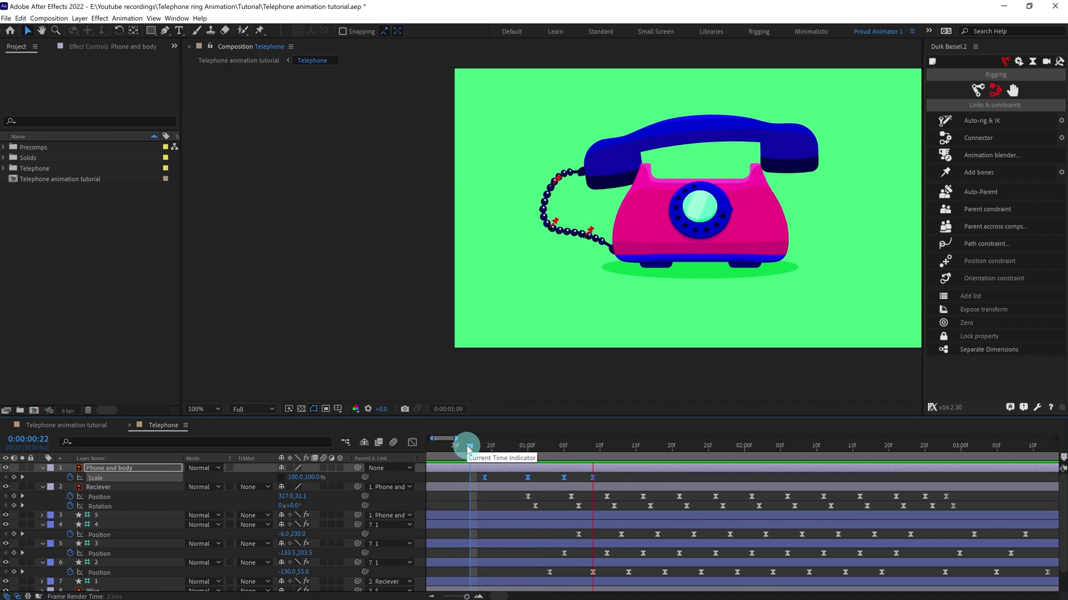
click(467, 443)
key(space)
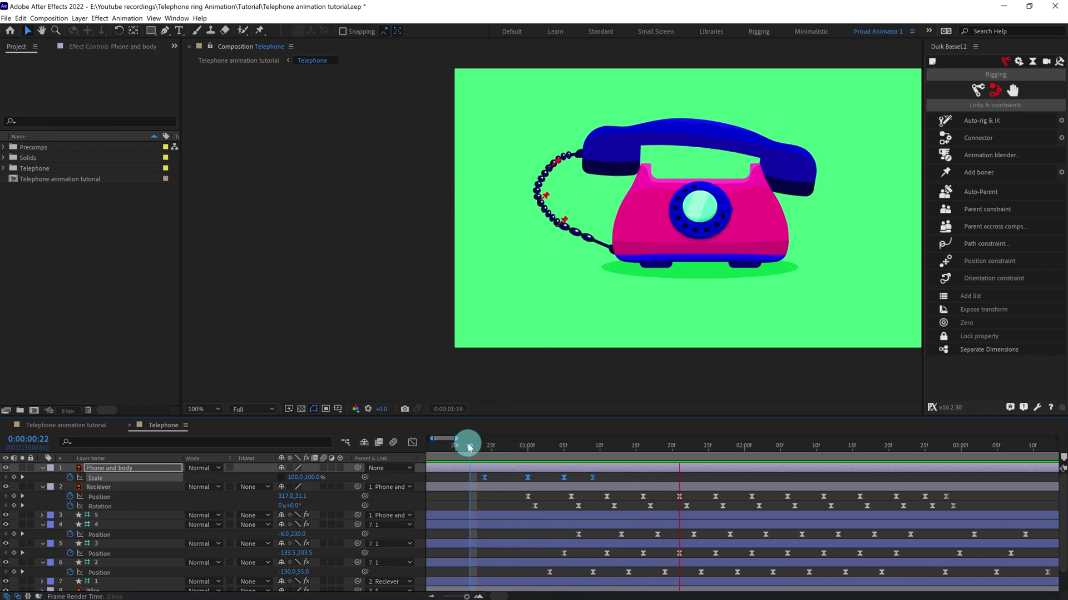
key(space)
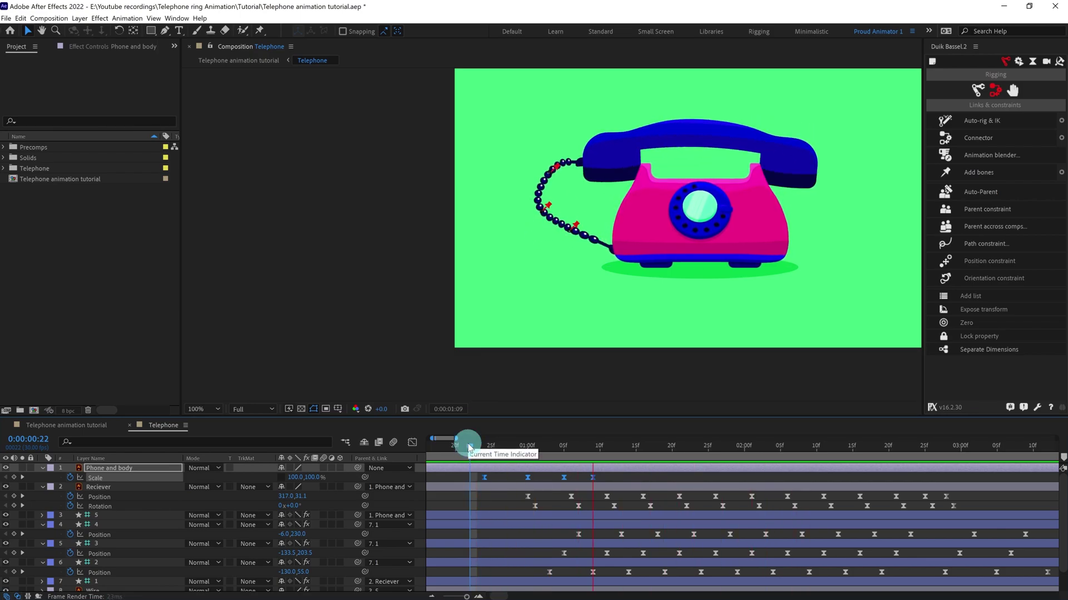
key(space)
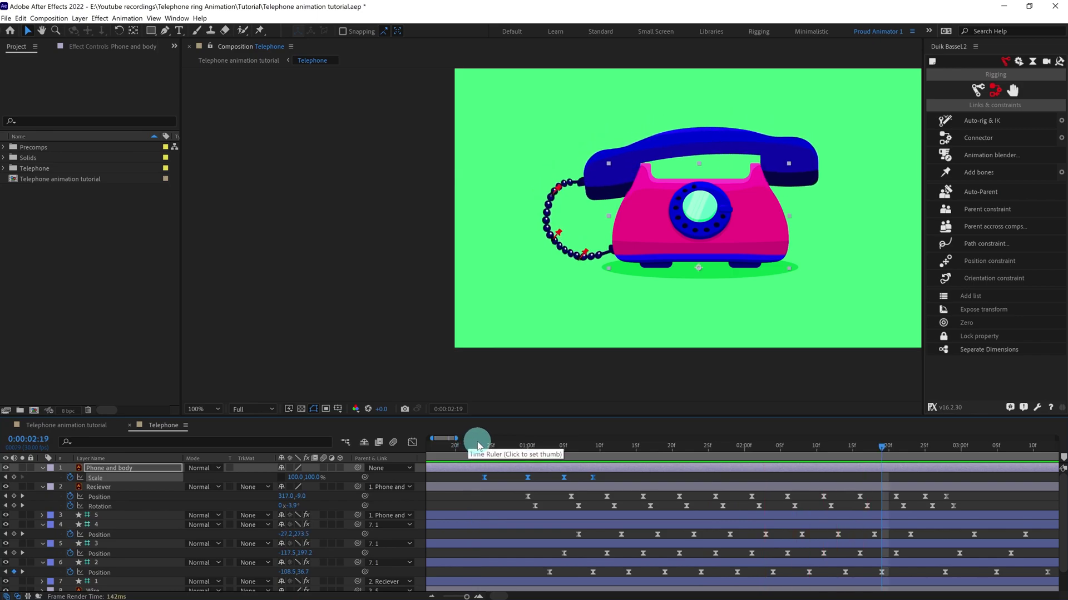
Step: Add a Scale keyframe to the Phone and body layer at 0:00:02:21, before the receiver's final landing
key(minus)
drag(760, 451, 717, 452)
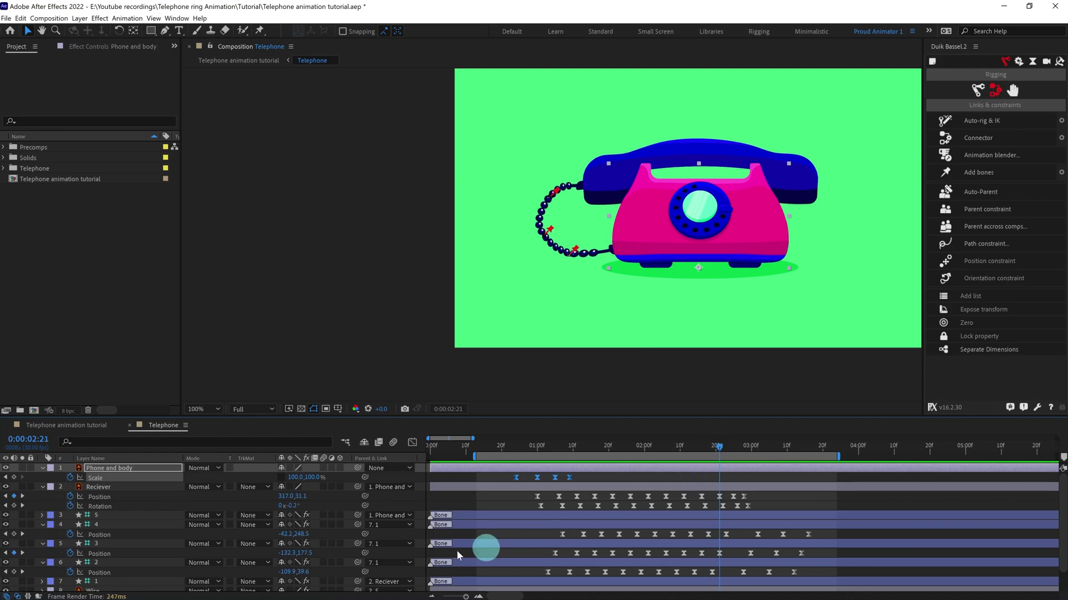
click(14, 477)
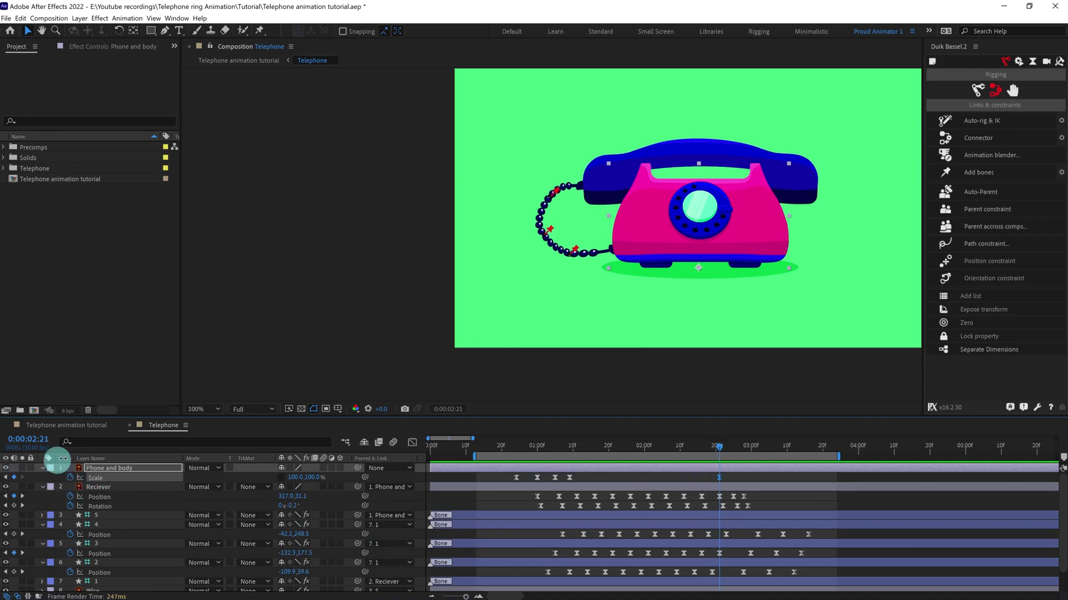
Step: Copy the body's 101, 99% Scale keyframe from 0:00:01:00 and paste it at 0:00:02:27
scroll(568, 298, up, 2)
drag(788, 272, 649, 294)
key(Page_Down)
key(Page_Down)
key(Page_Down)
key(Page_Down)
key(Page_Down)
key(Page_Down)
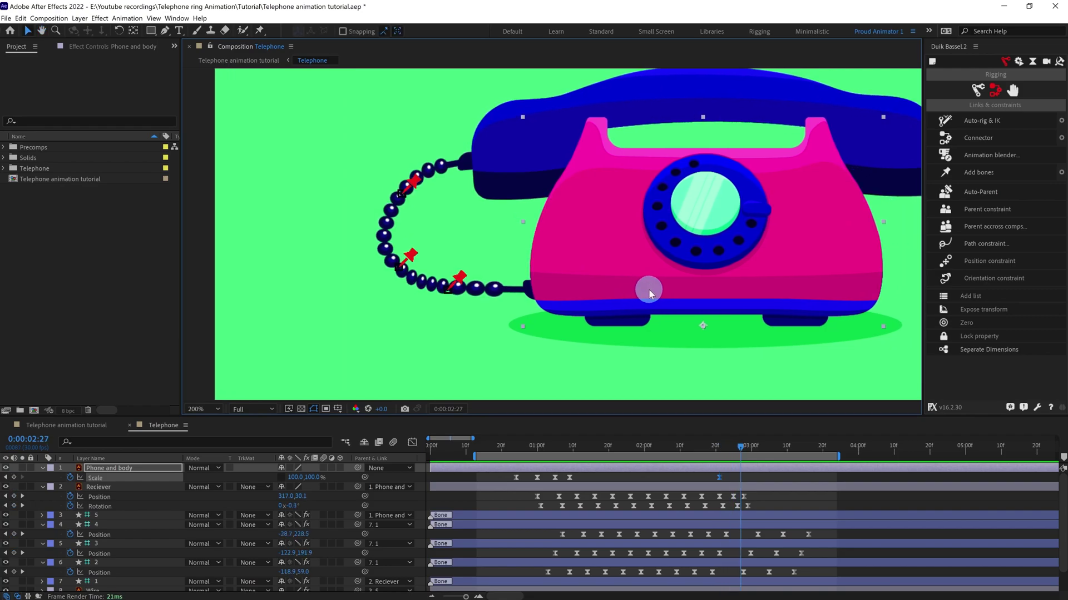
click(294, 477)
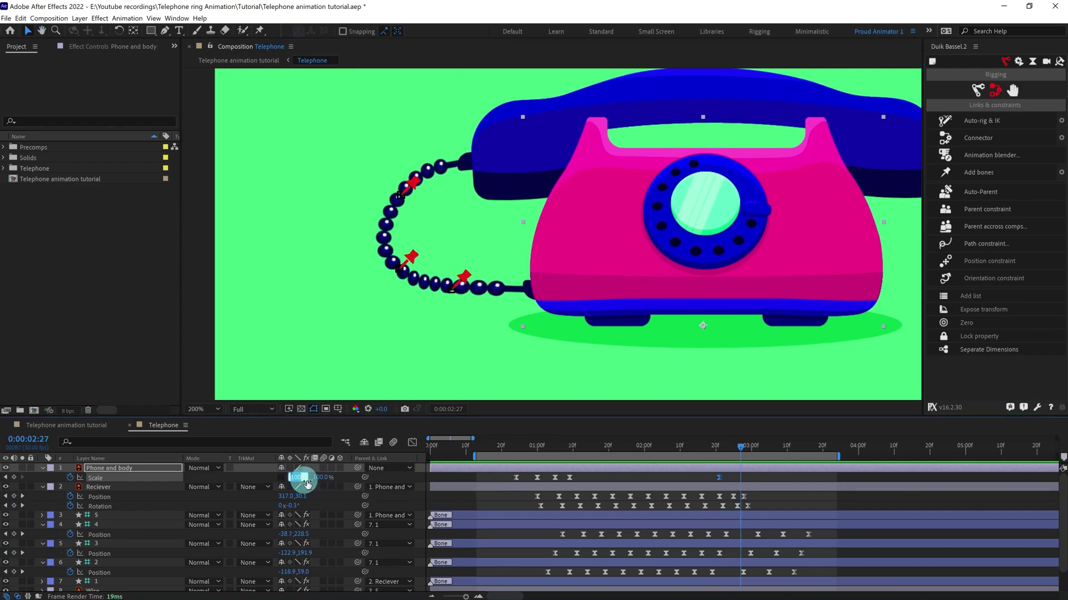
click(537, 478)
key(ctrl+c)
key(ctrl+v)
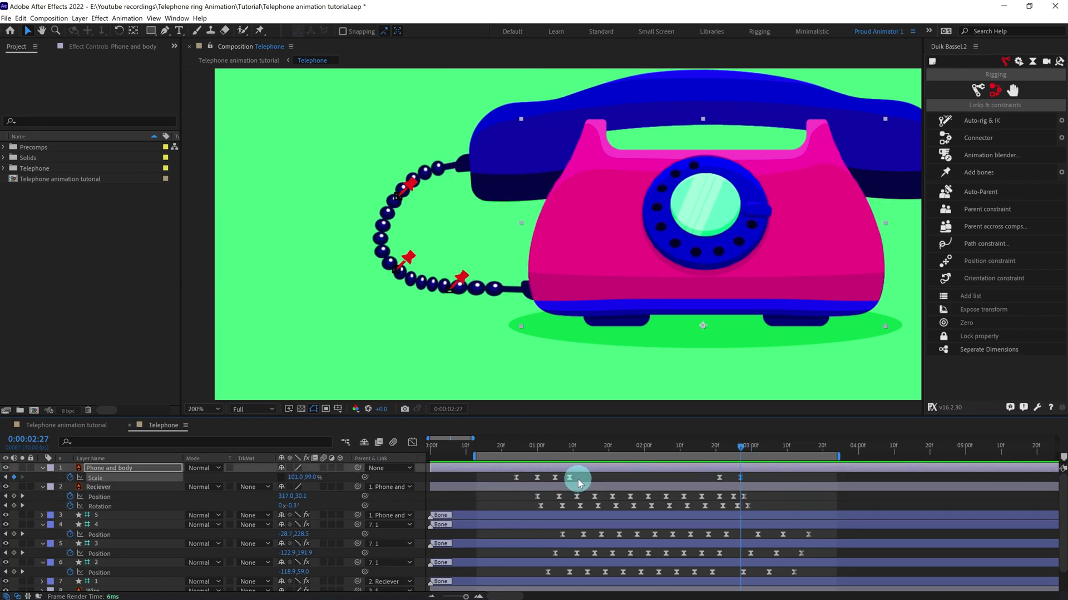
Step: Copy the body's Scale keyframes at 0:00:01:00, 0:00:01:05 and 0:00:01:09 and paste them starting at 0:00:02:27
drag(578, 479, 527, 479)
key(ctrl+c)
key(ctrl+v)
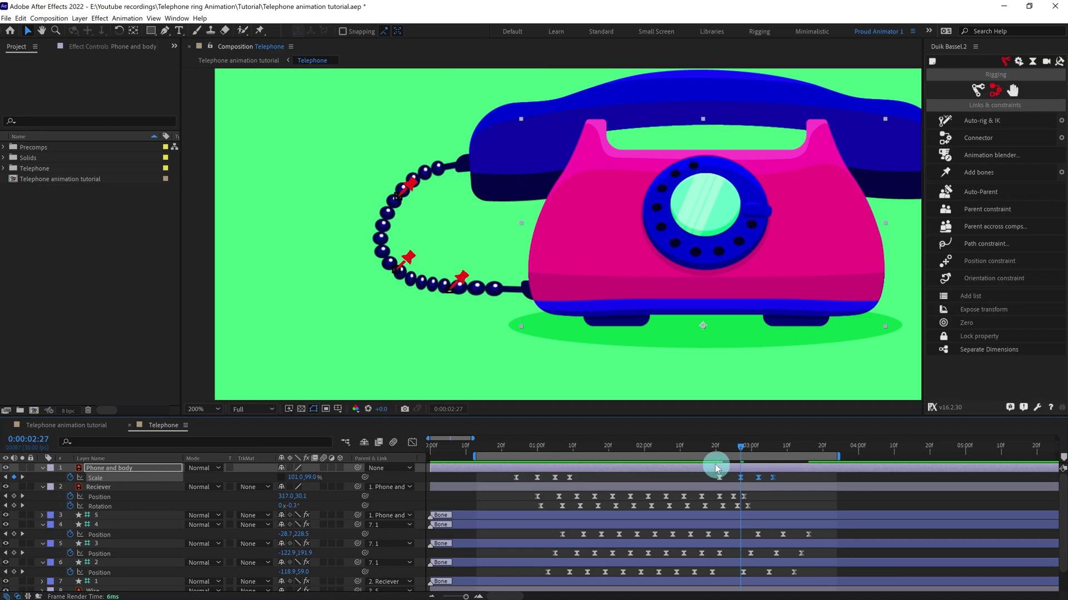